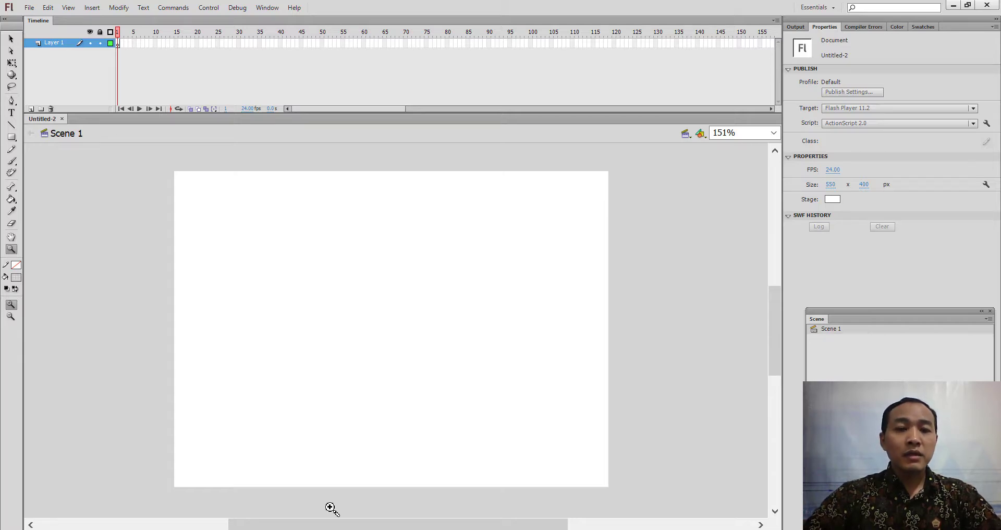
- Switch to Nitro Pro and review the (5) Movie Animasi Button module's sections on over buttons, button sounds and animated web menus
key("alt+Tab")
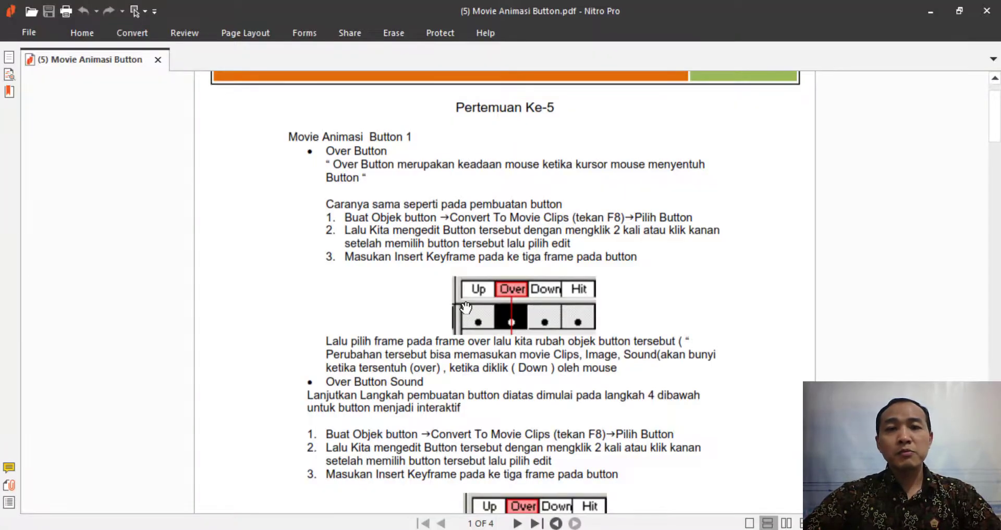
scroll(527, 269, "down", 1)
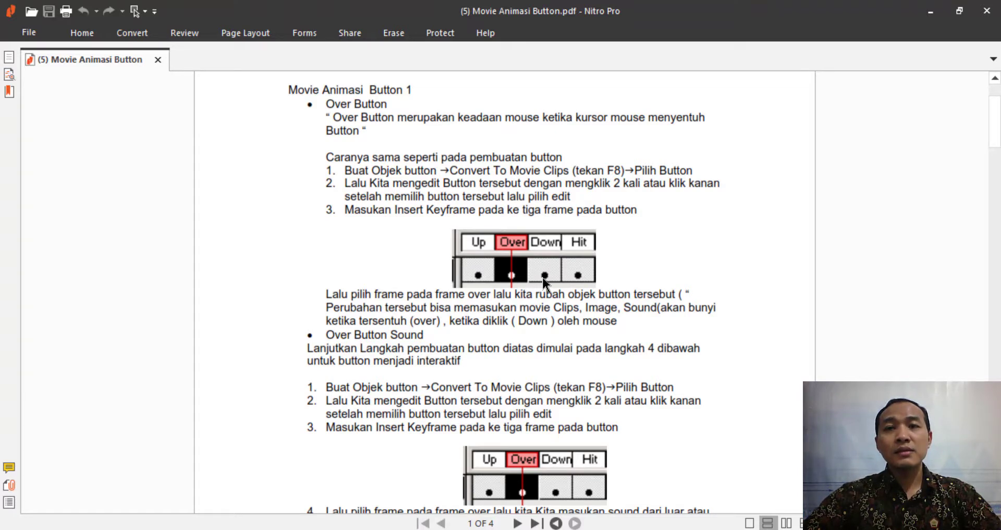
scroll(546, 313, "down", 15)
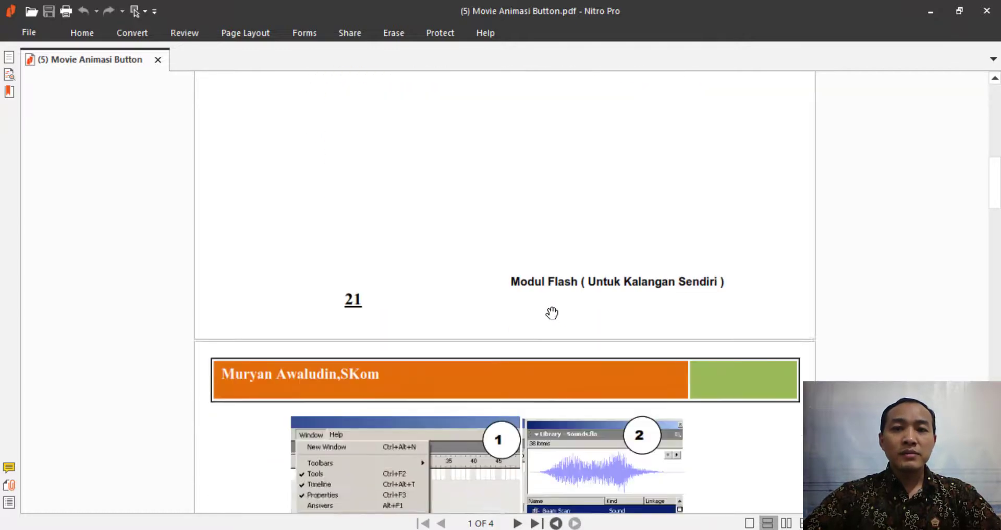
scroll(551, 313, "down", 15)
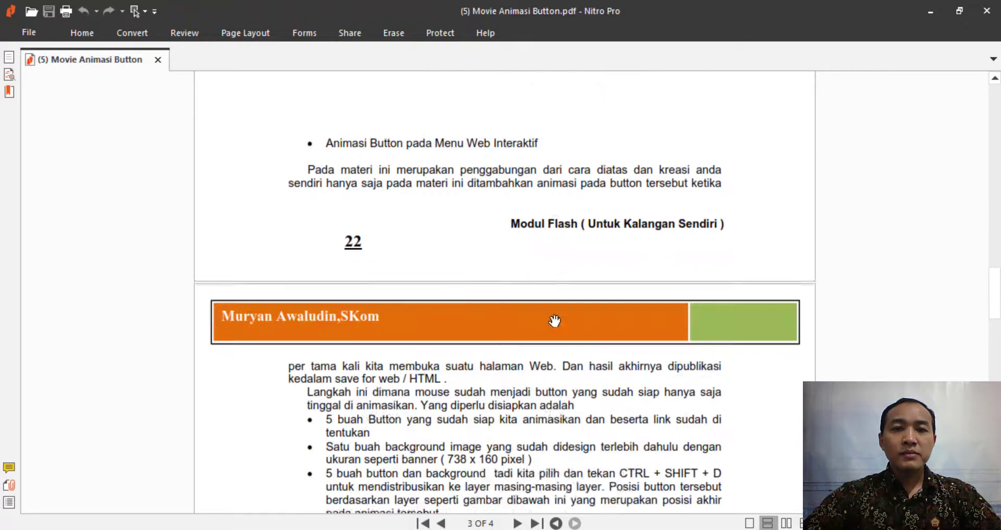
scroll(554, 319, "down", 3)
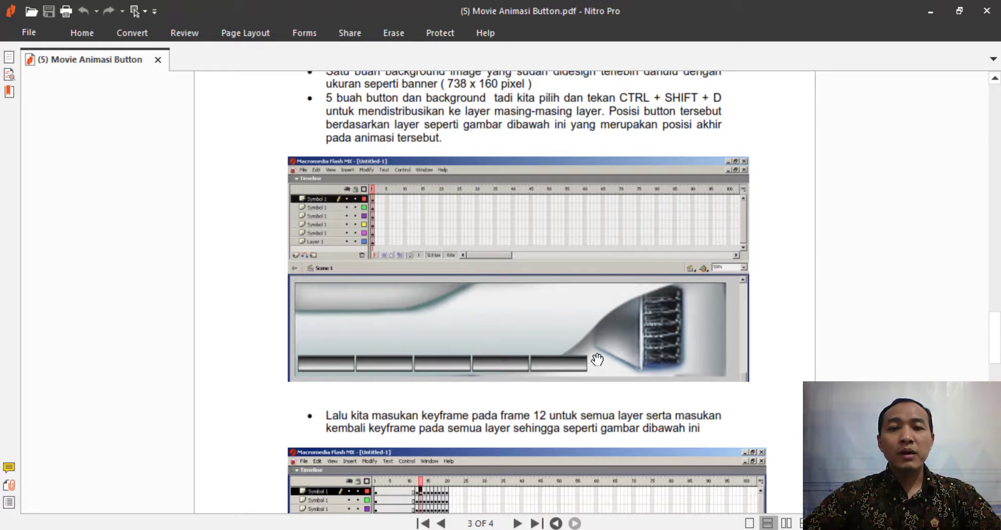
scroll(566, 371, "down", 2)
scroll(569, 378, "down", 2)
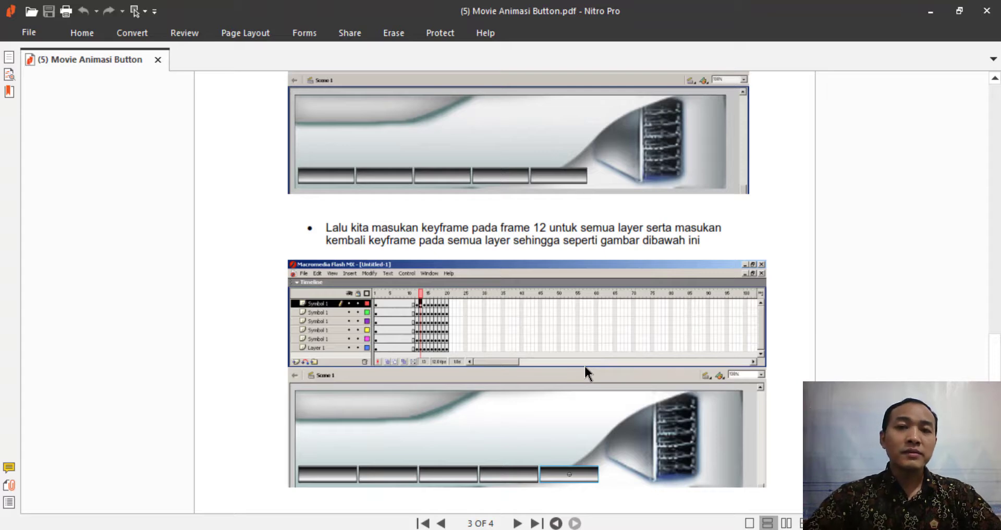
scroll(527, 319, "down", 4)
scroll(529, 319, "up", 10)
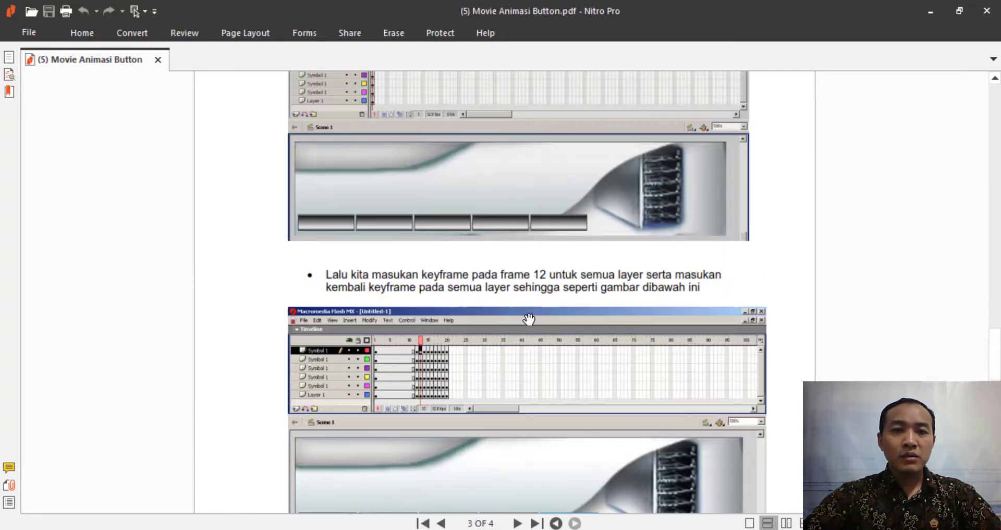
scroll(524, 324, "down", 7)
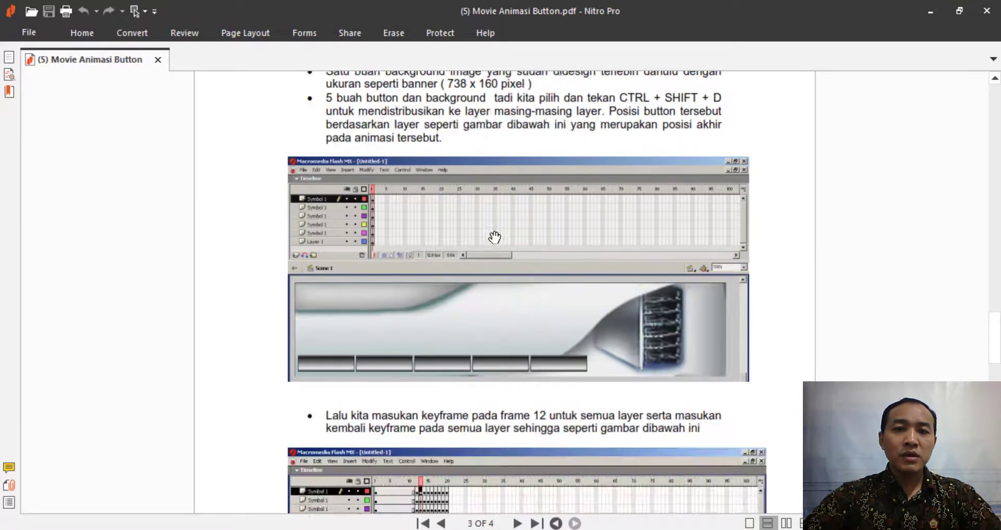
scroll(496, 243, "down", 6)
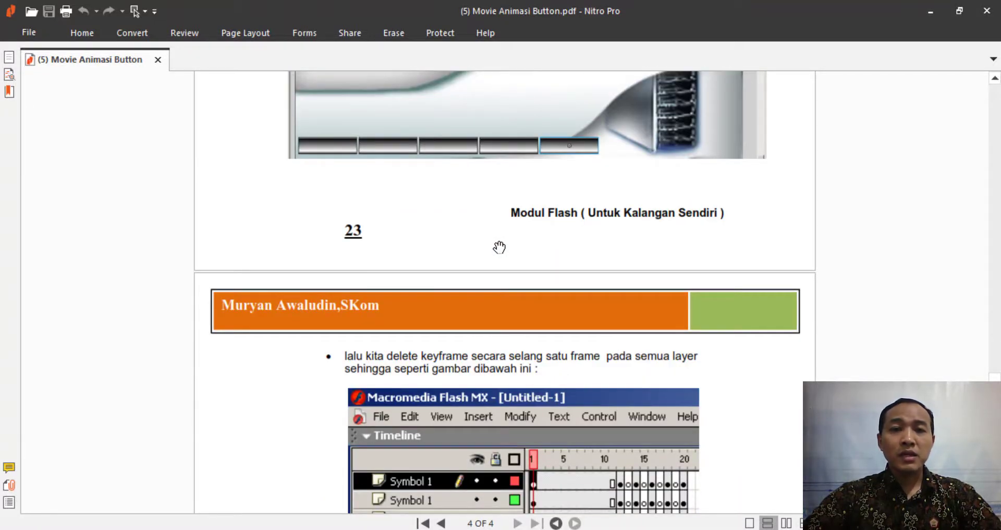
scroll(500, 247, "down", 3)
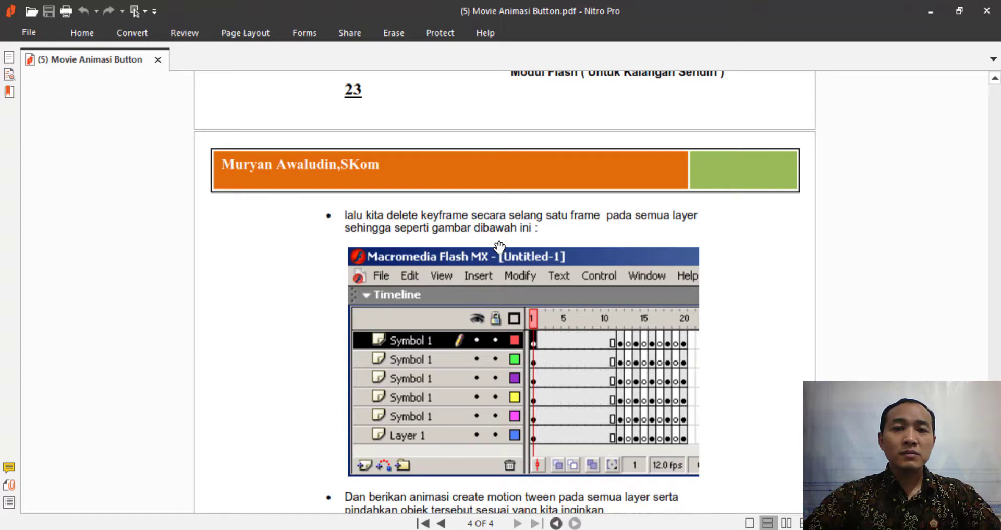
scroll(500, 245, "up", 20)
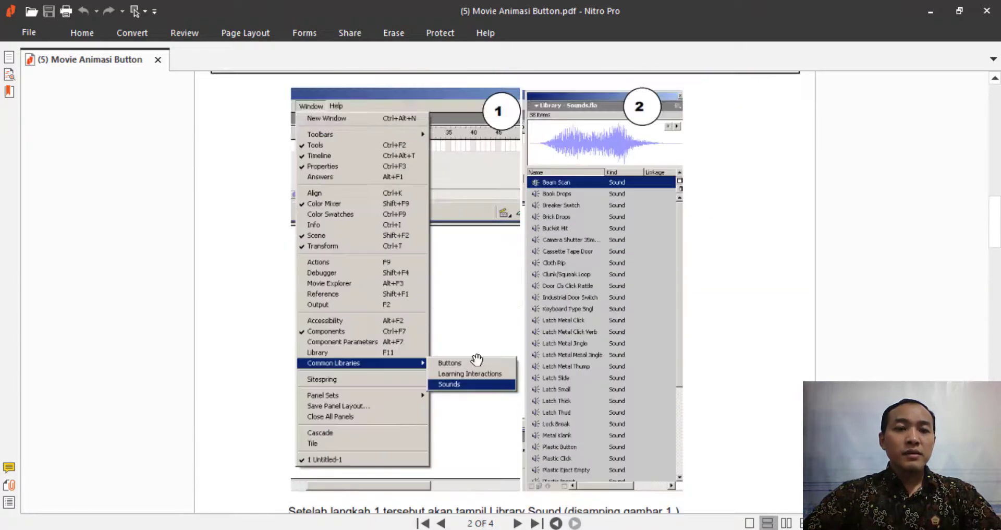
key("alt+Tab")
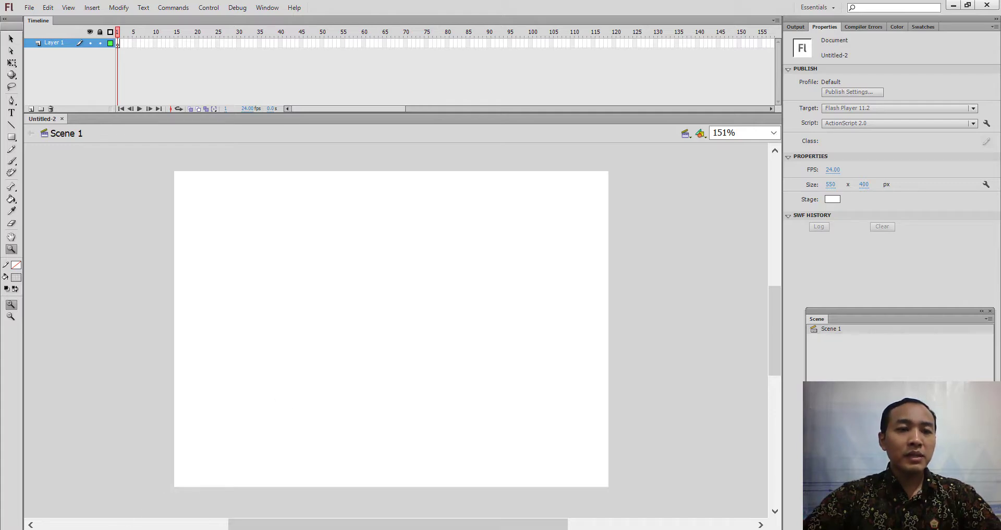
- Switch to File Explorer and open the MODUL MENGAJAR folder on Local Disk (D:)
key("alt+Tab")
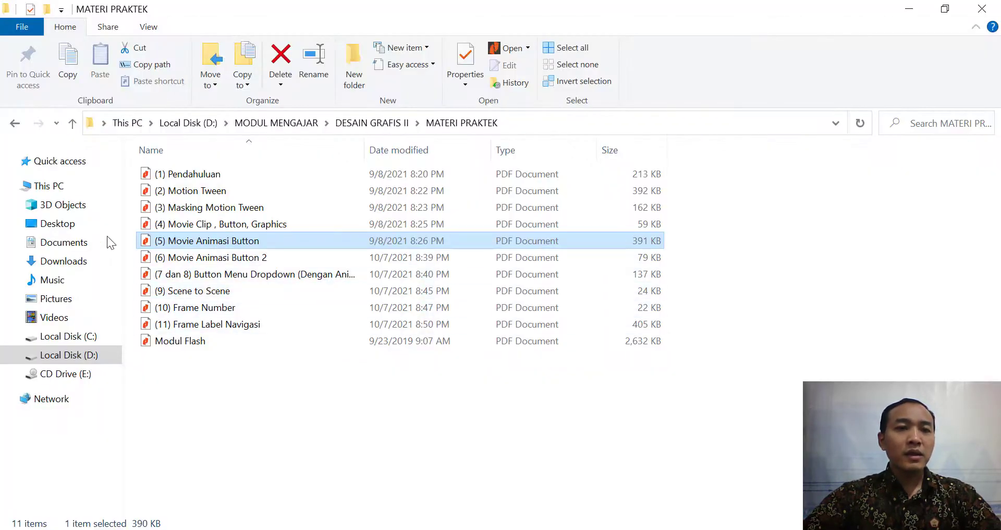
left_click(64, 261)
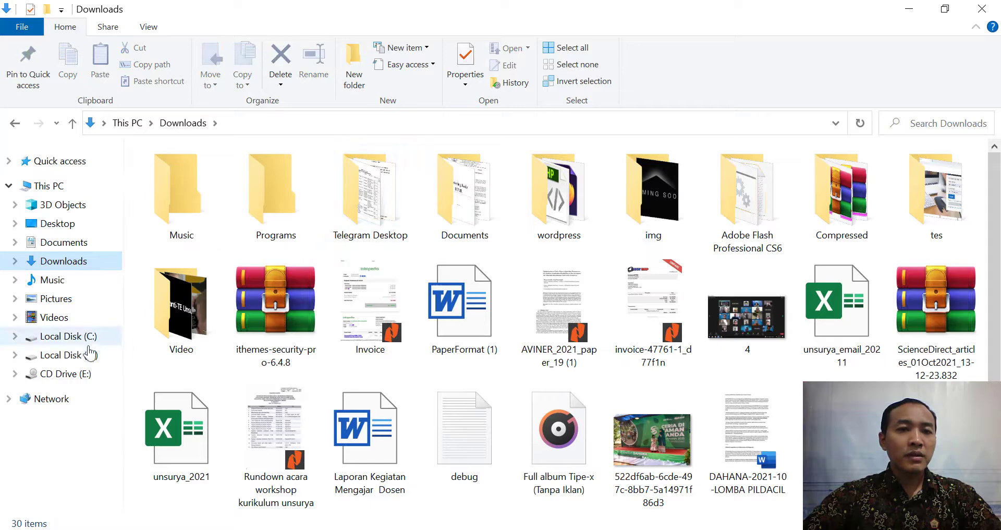
left_click(372, 238)
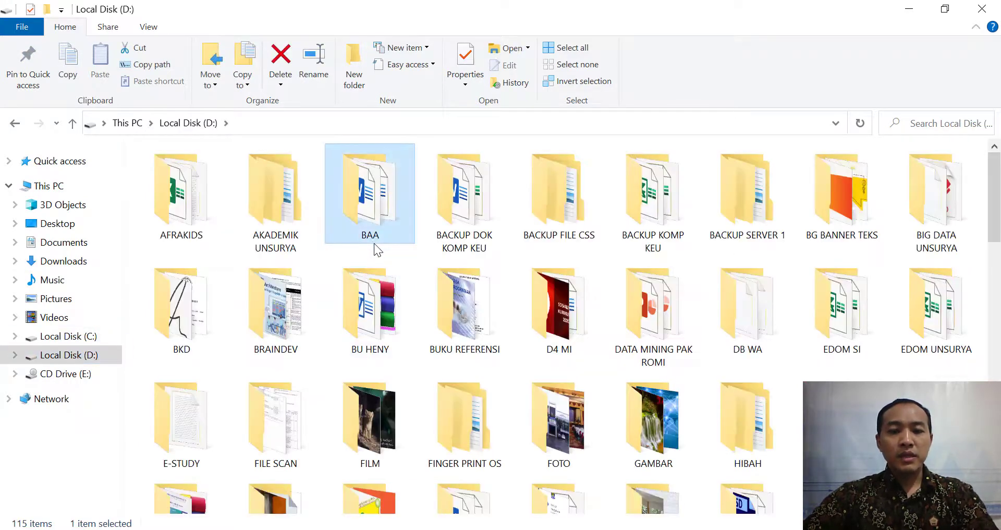
scroll(378, 250, "down", 5)
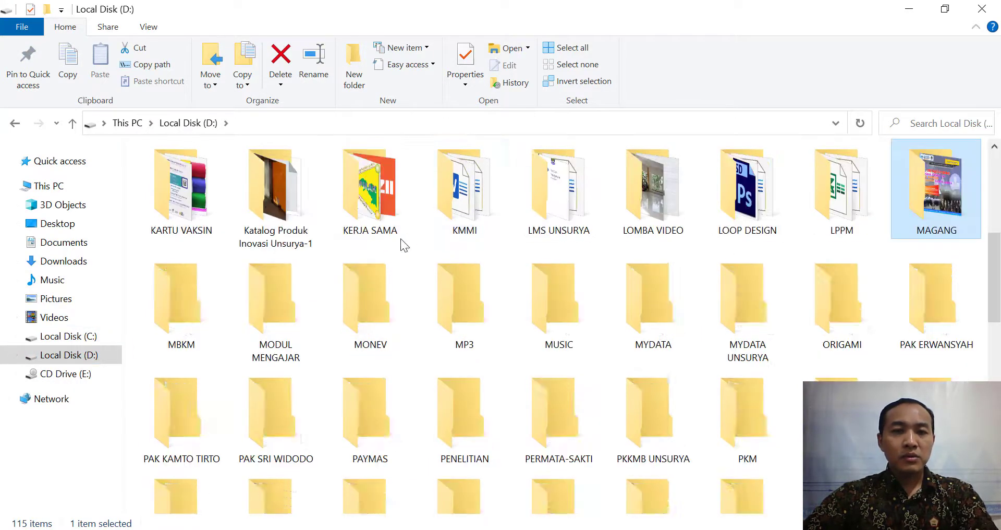
left_click(293, 332)
double_click(294, 332)
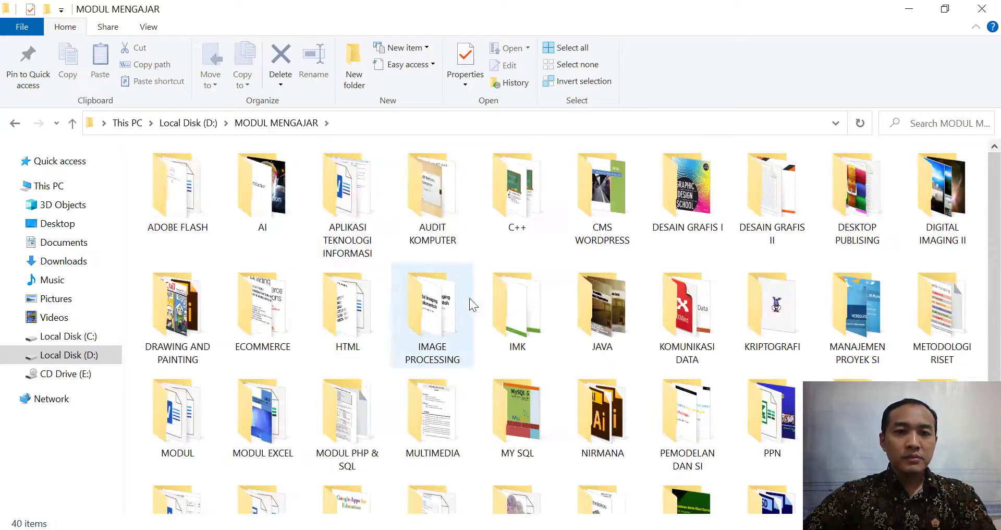
- Open the DESAIN GRAFIS II folder and bring its index image onto the stage of the Untitled-2 Flash document
double_click(942, 219)
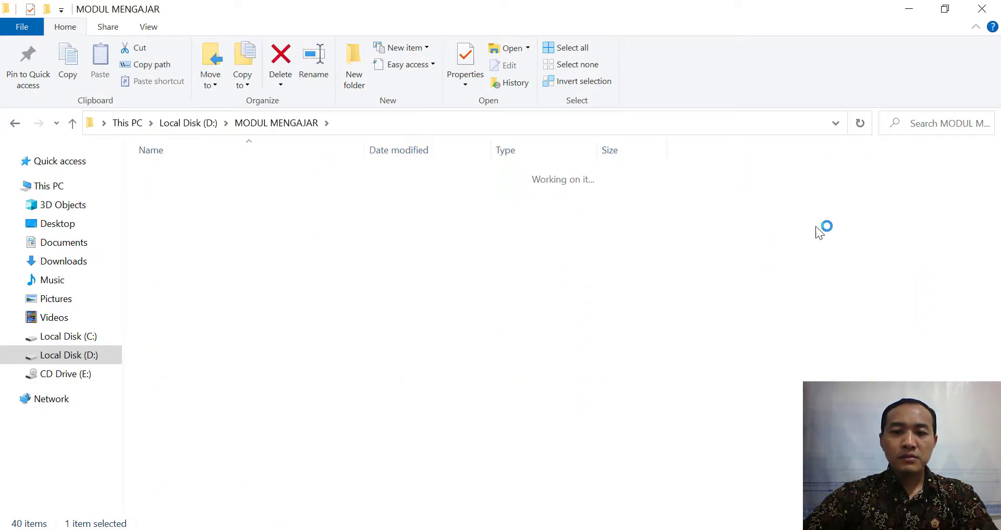
key("alt+Left")
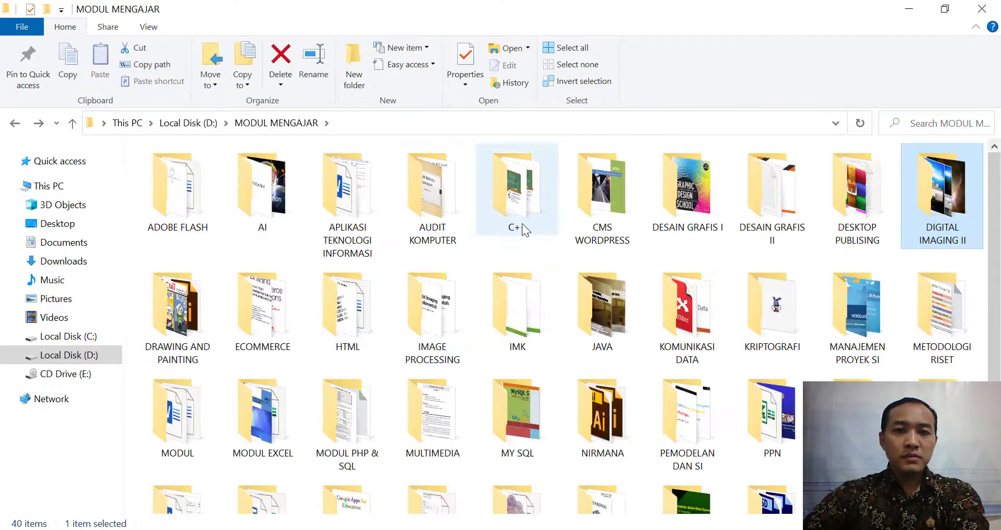
double_click(777, 202)
left_click(525, 329)
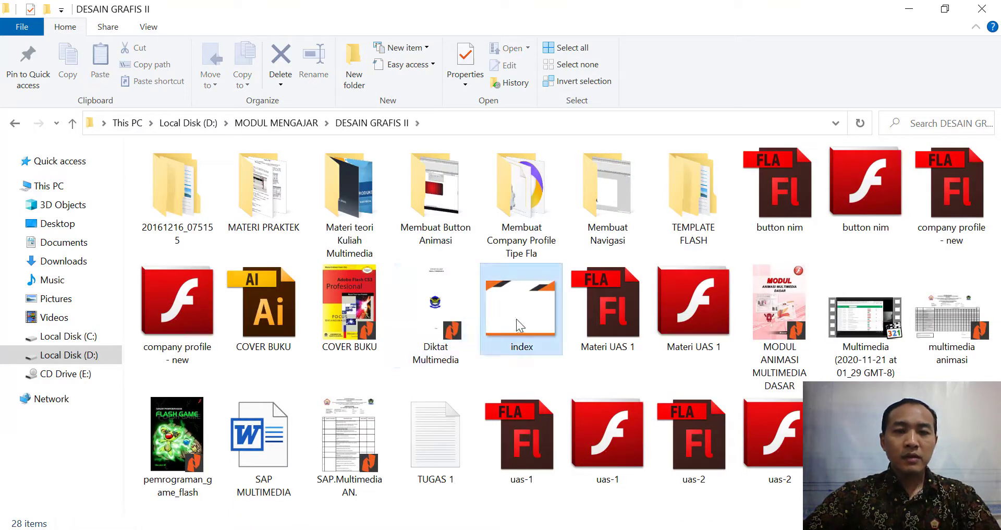
left_click_drag(511, 404, 346, 309)
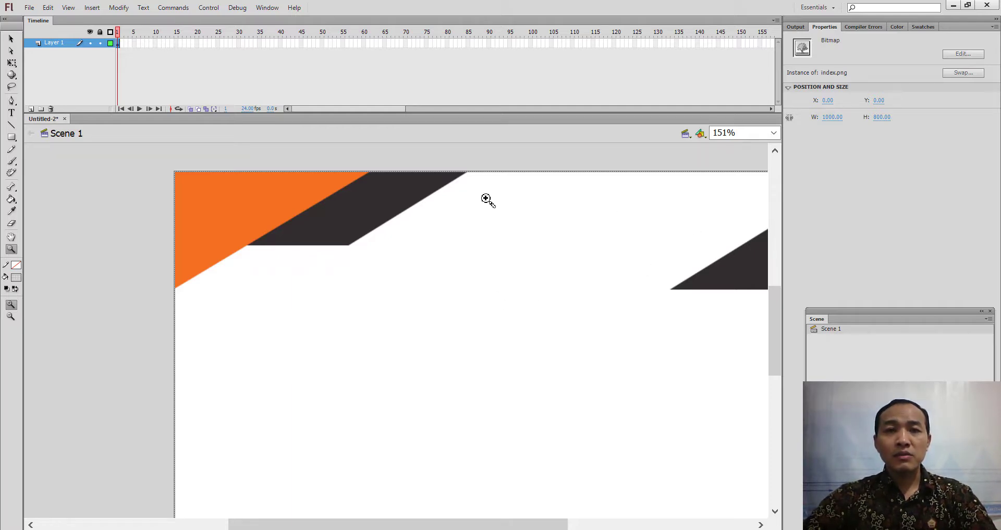
- Shift the index.png bitmap down to expose the stage and set the document size to 1000 x 800 px
key("ctrl+minus")
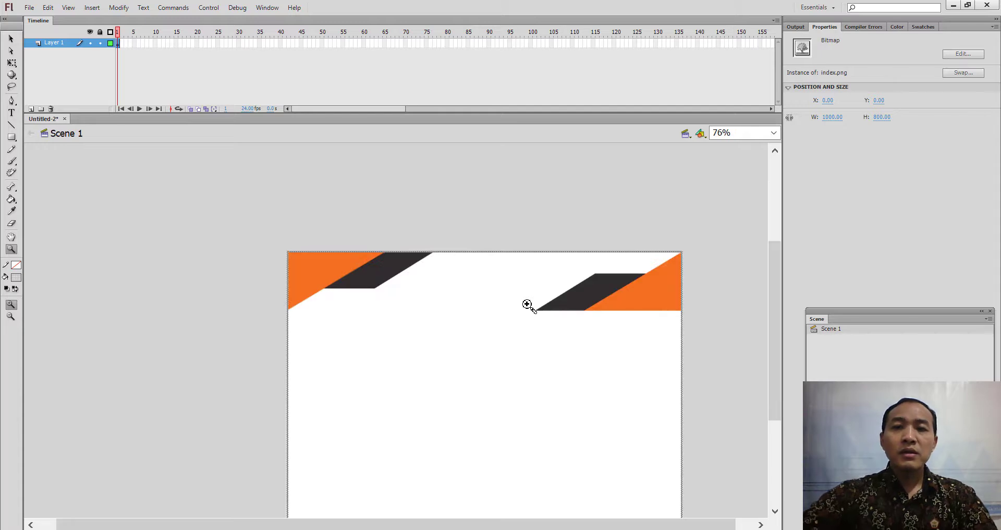
left_click_drag(775, 287, 776, 323)
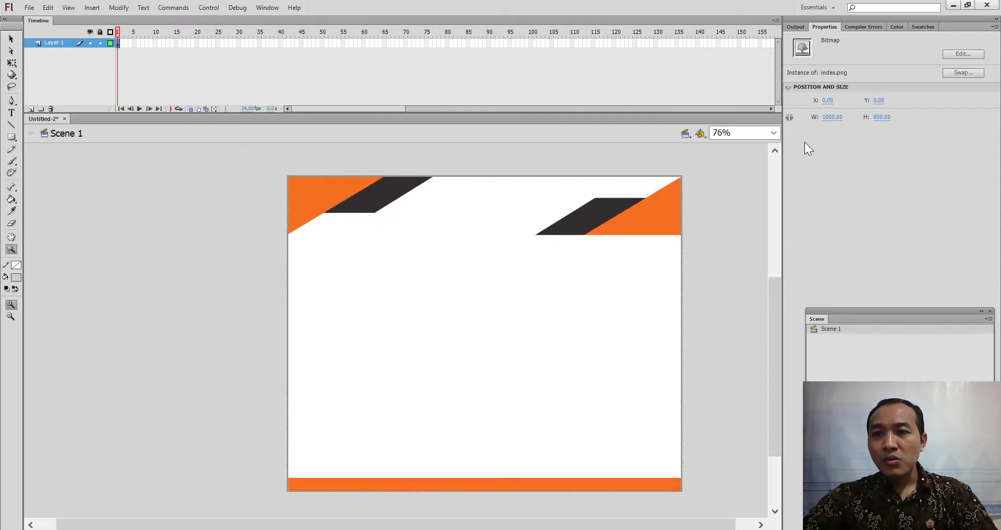
left_click(11, 38)
left_click_drag(467, 313, 443, 425)
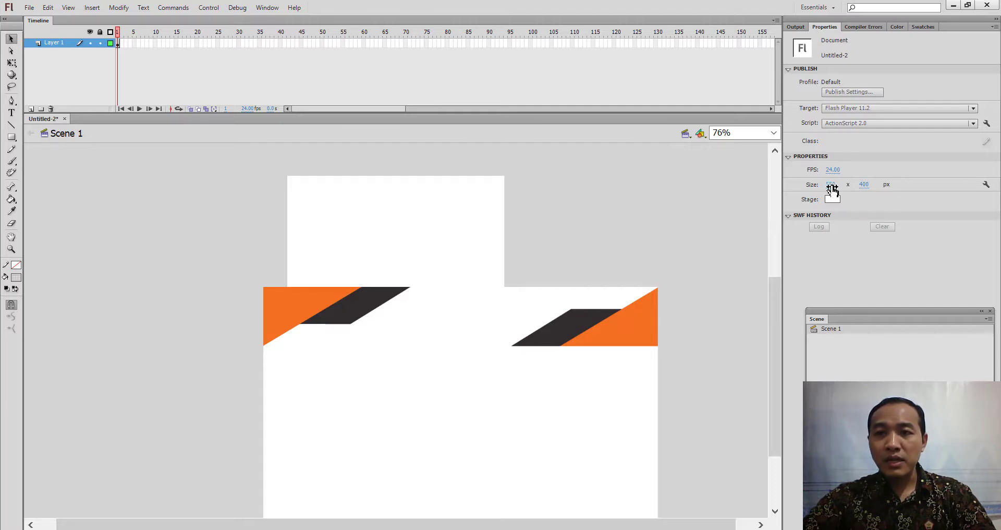
left_click(833, 187)
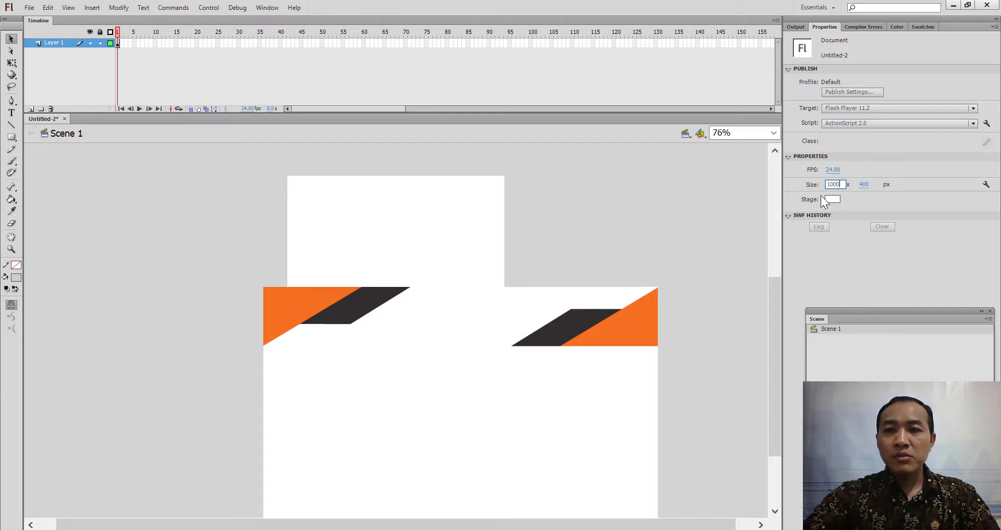
type("1000")
left_click(867, 186)
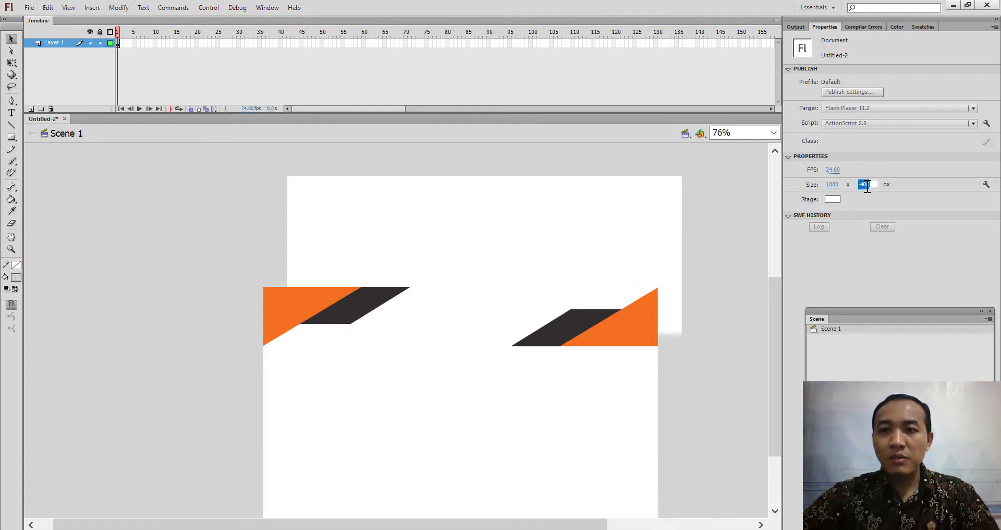
type("800")
key("Return")
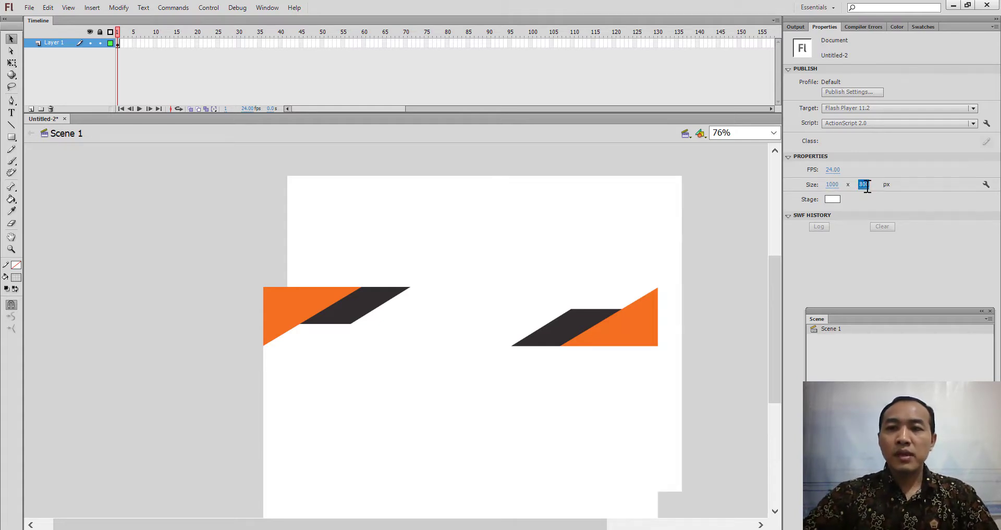
- Move the index.png bitmap back over the stage at X 0, Y 0 and deselect it
left_click_drag(490, 365, 515, 247)
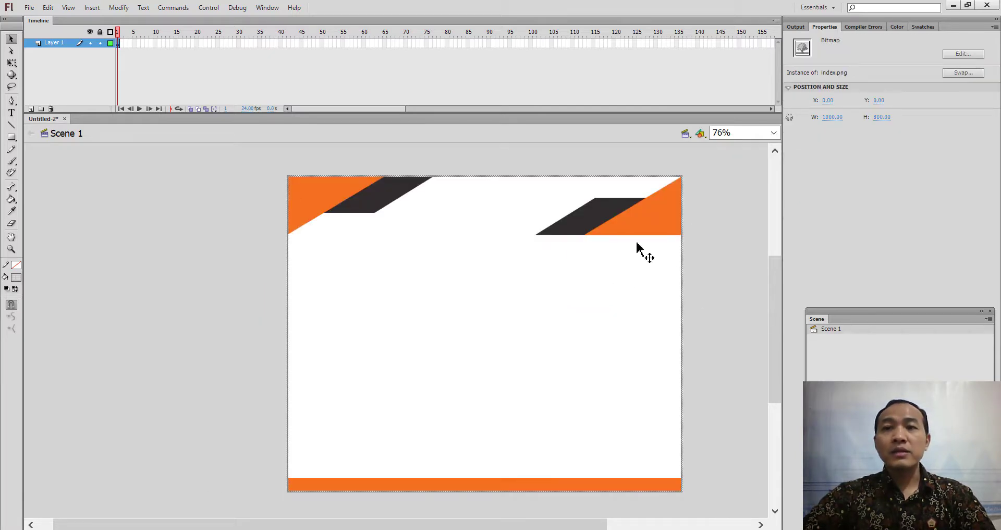
left_click(728, 266)
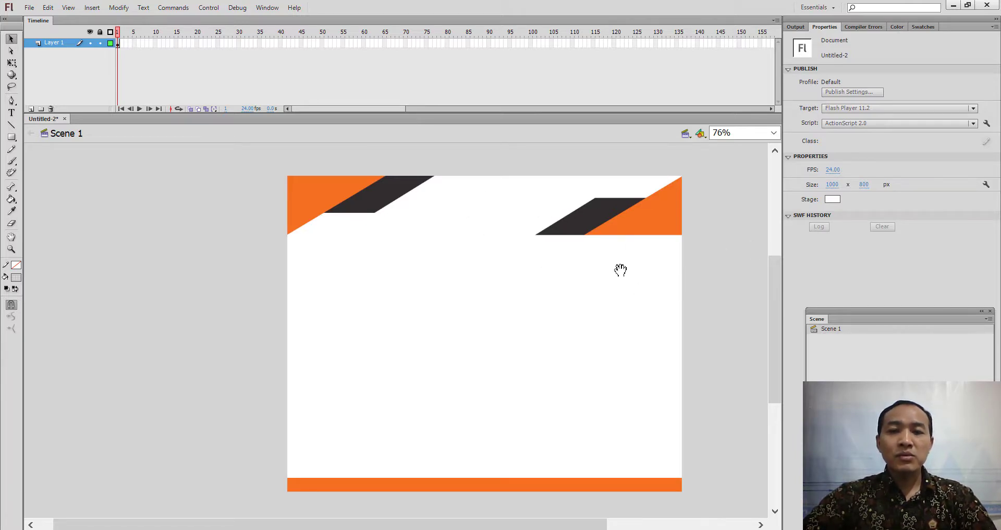
left_click_drag(594, 260, 525, 276)
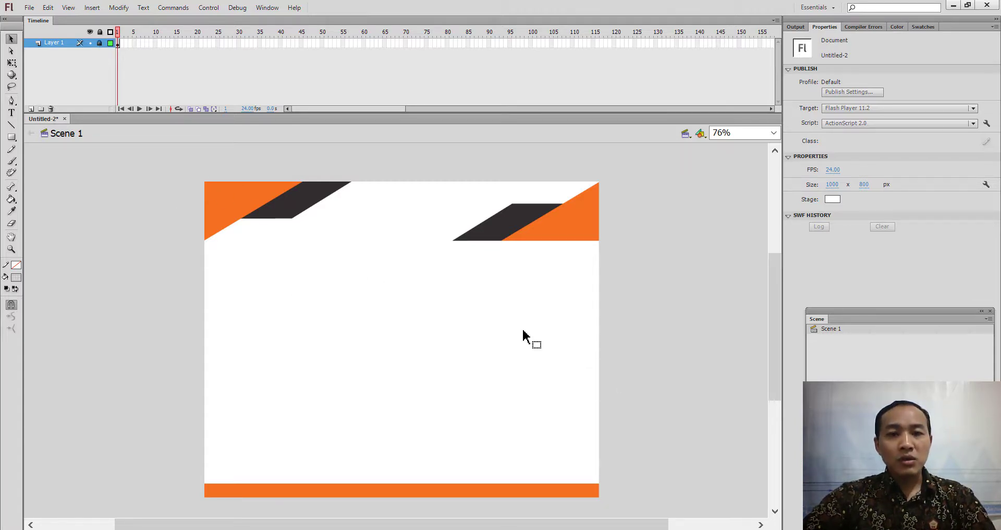
- Unlock Layer 1, shift the background bitmap left to X -116.25, and move it back to about X -3.95
left_click(100, 42)
left_click_drag(402, 330, 351, 260)
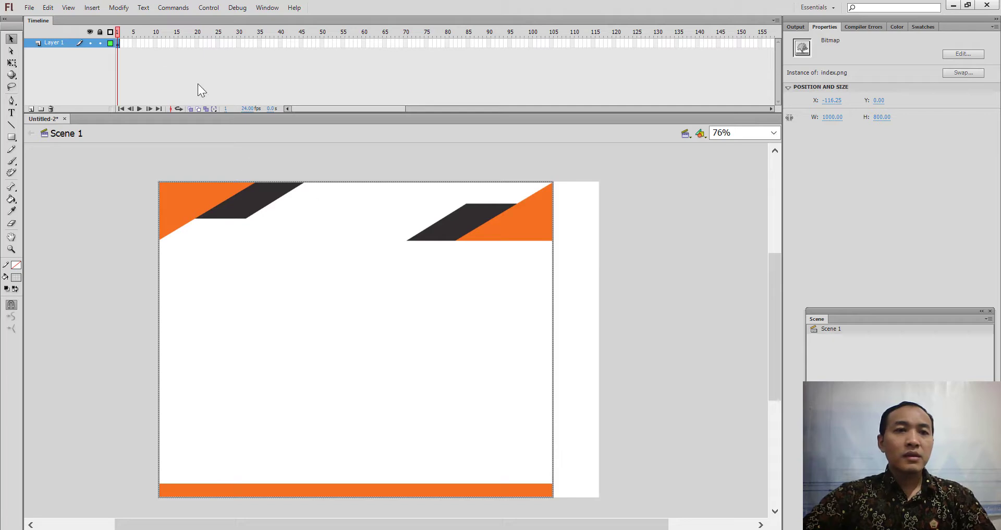
left_click(101, 45)
left_click_drag(291, 239, 331, 236)
left_click(659, 173)
left_click(384, 82)
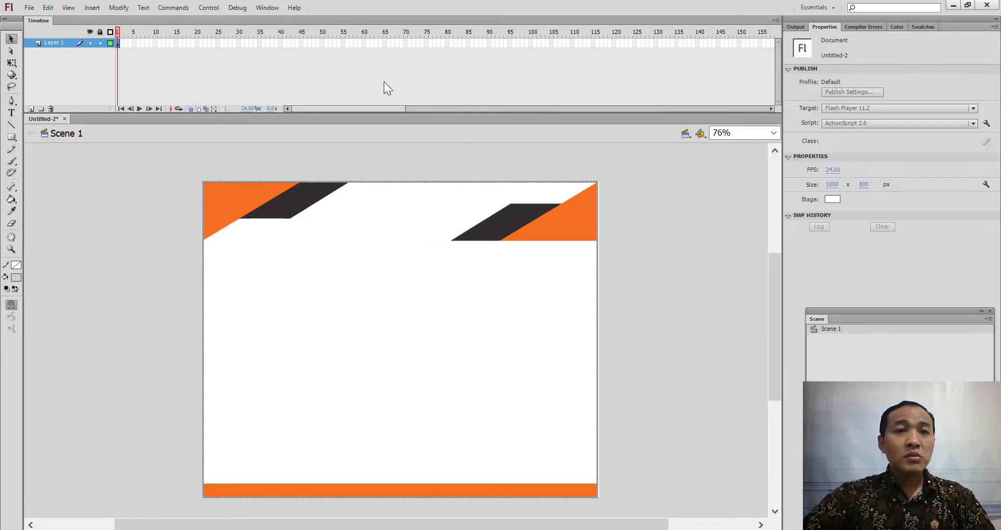
- Center the background bitmap horizontally on the stage with the Align feature
left_click(267, 7)
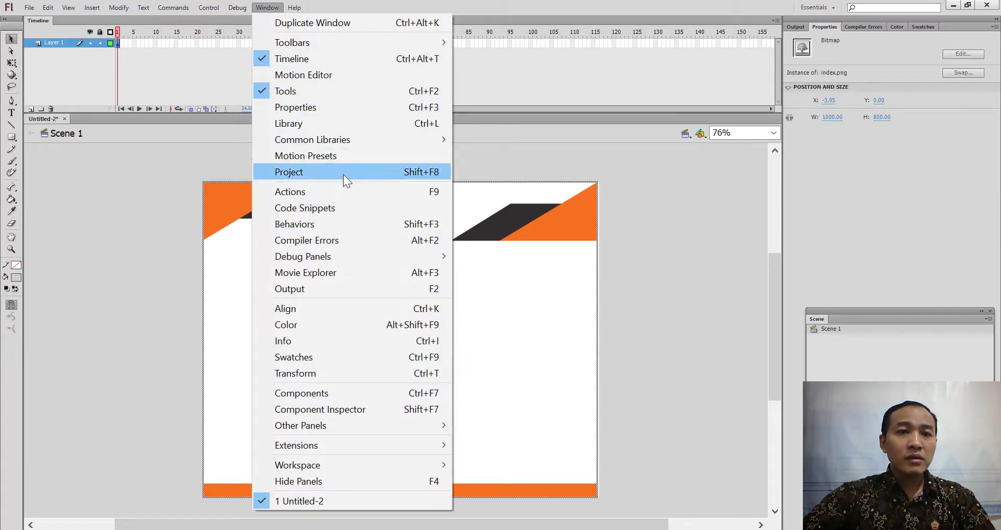
left_click(339, 307)
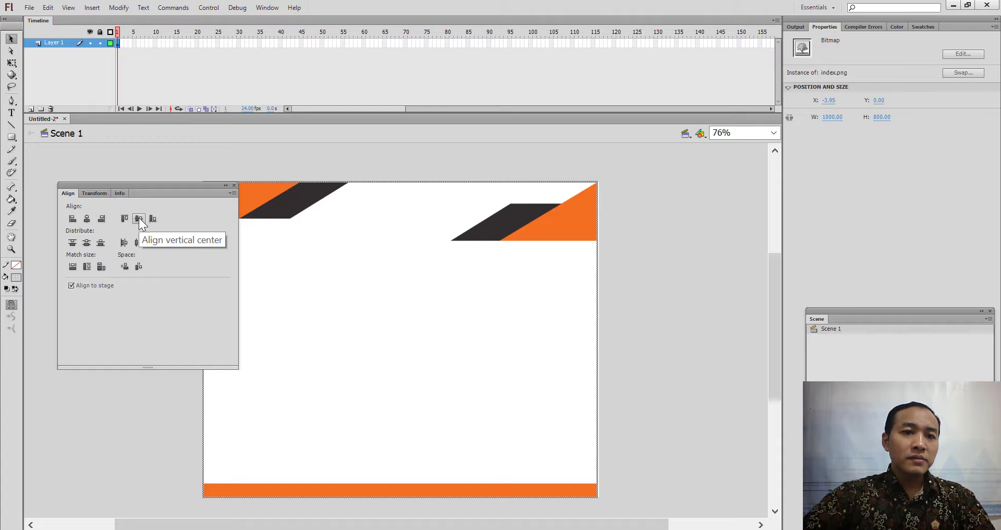
left_click(88, 218)
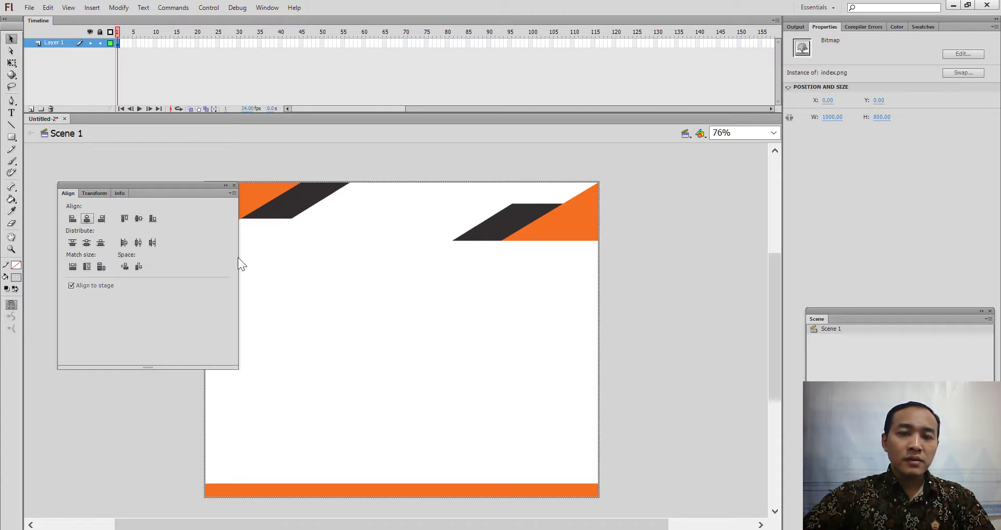
- Lock the background's Layer 1, close the Align panel, and add a new layer above it
left_click(99, 43)
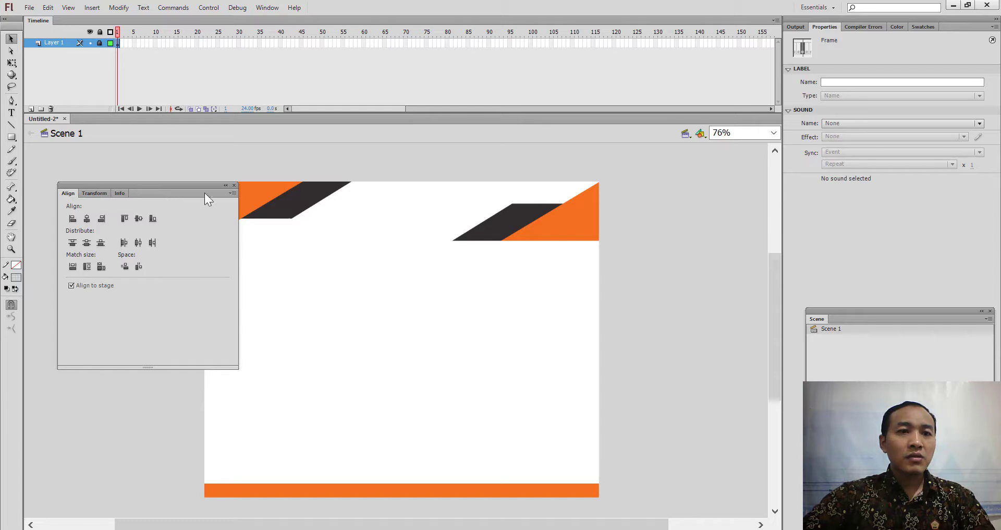
left_click(235, 186)
left_click(31, 108)
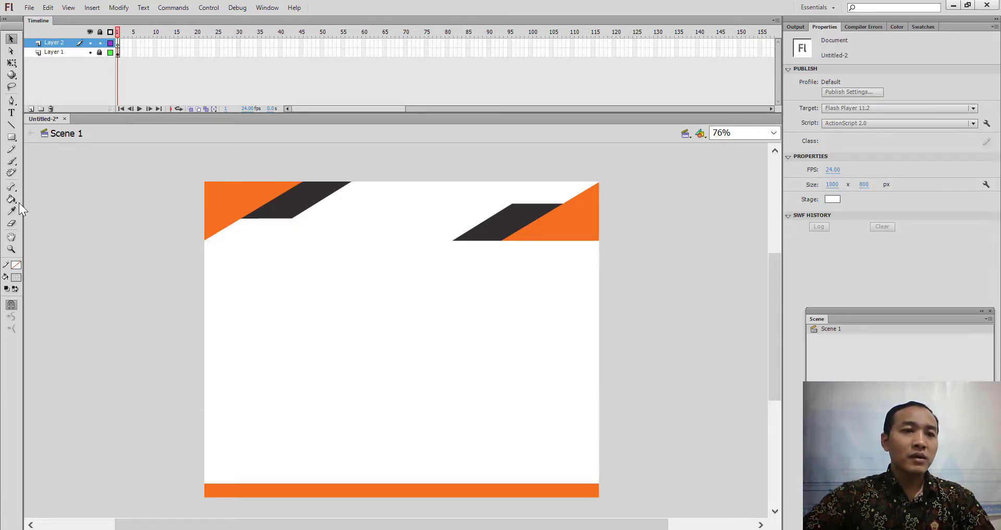
- Draw two small borderless rectangles on Layer 2, between and just below the dark header graphics
left_click(13, 139)
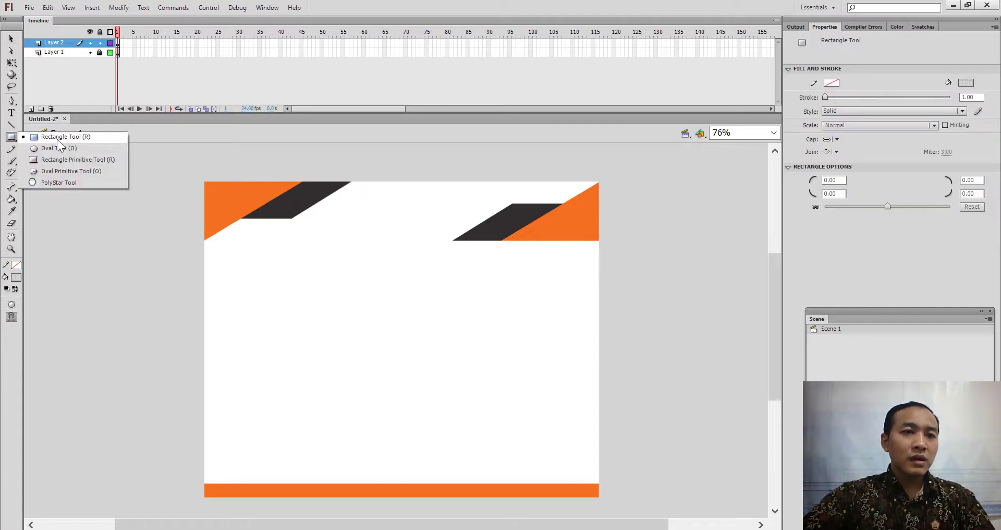
left_click(61, 137)
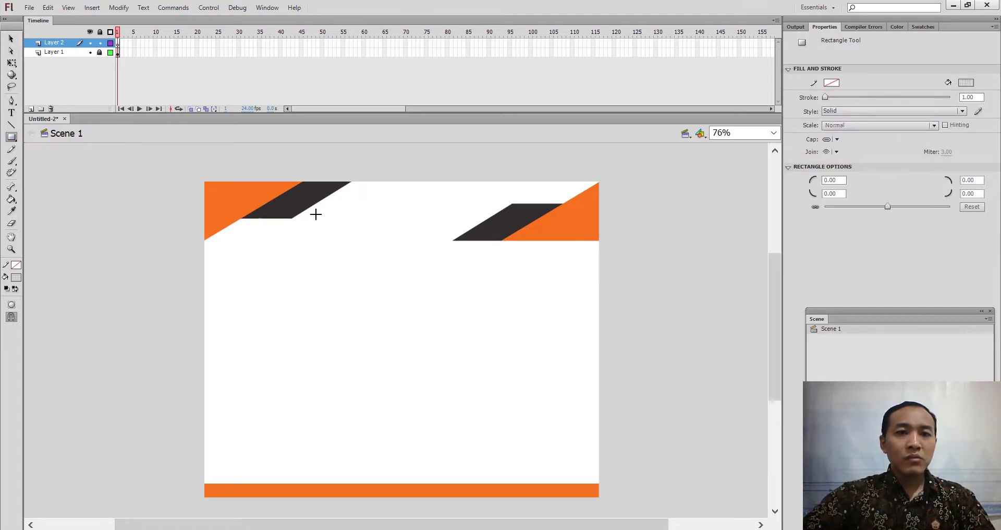
left_click_drag(344, 210, 413, 232)
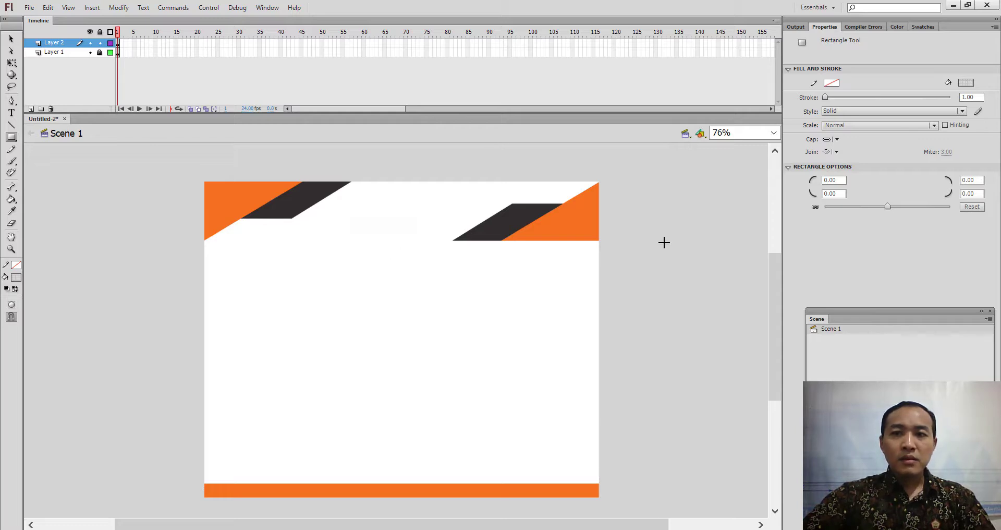
left_click(16, 277)
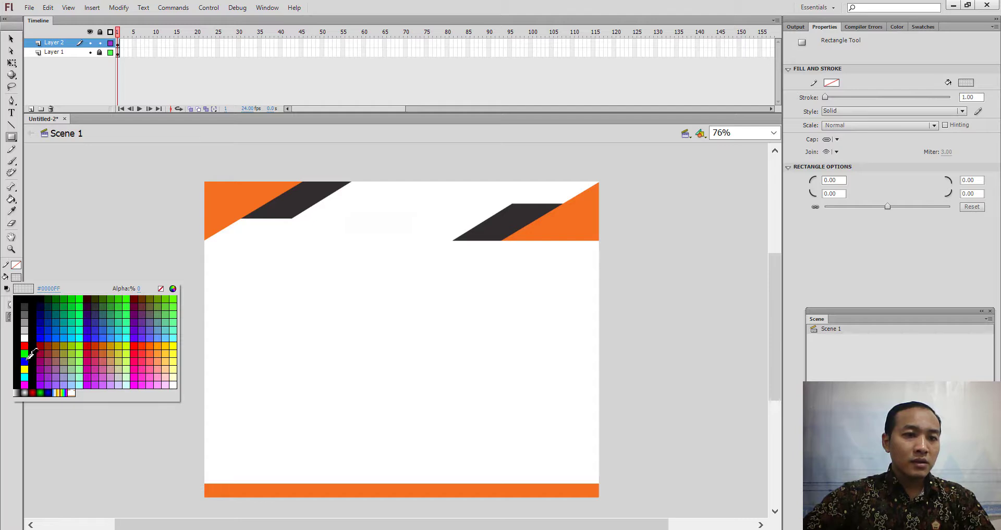
key("Escape")
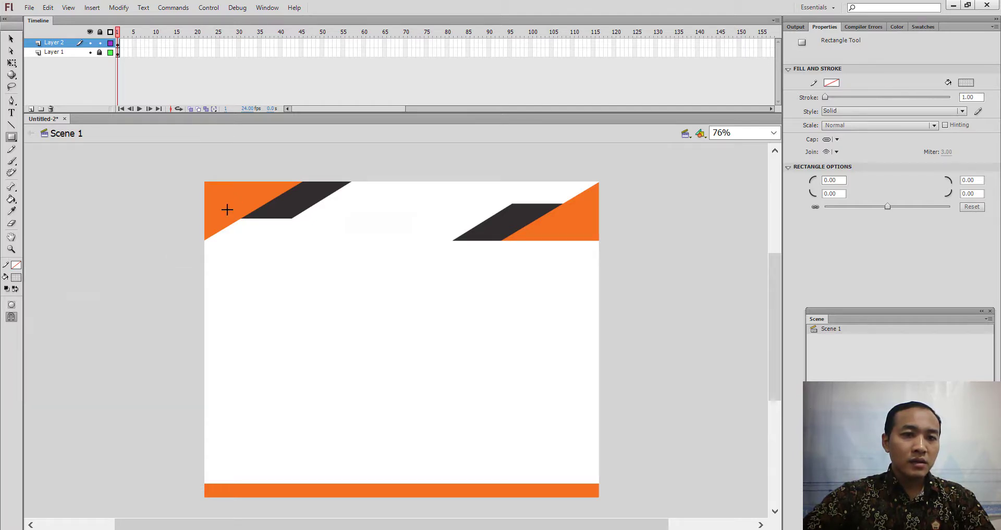
left_click_drag(265, 231, 344, 254)
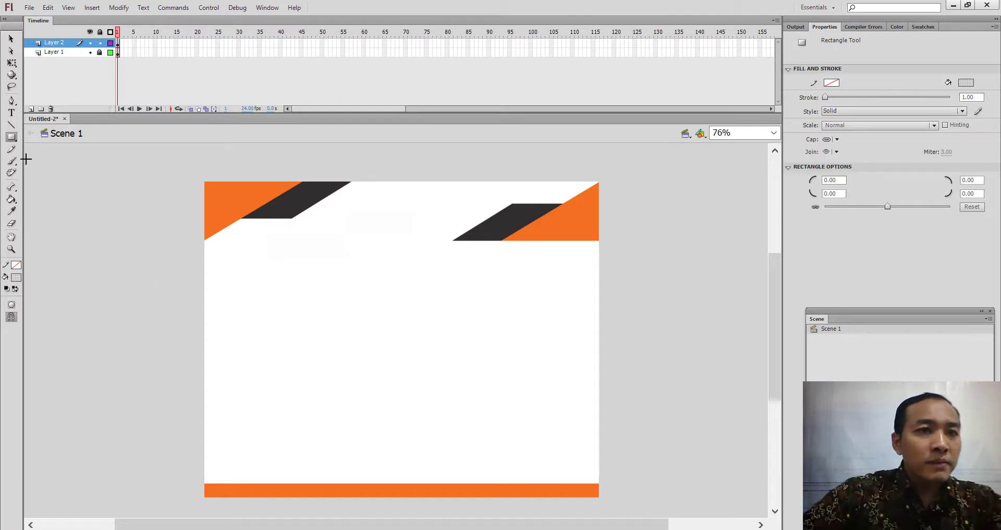
- Delete both transparent rectangles from Layer 2
left_click(104, 68)
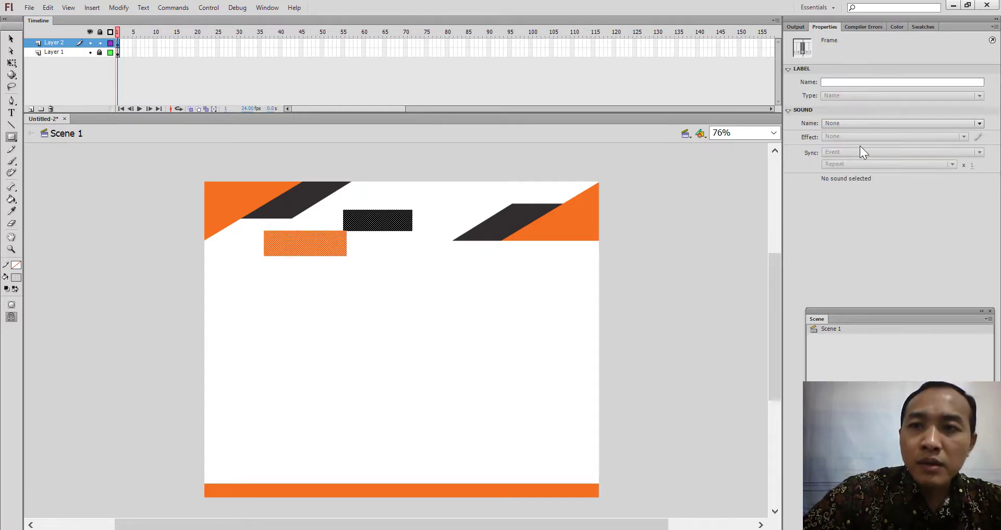
left_click(12, 39)
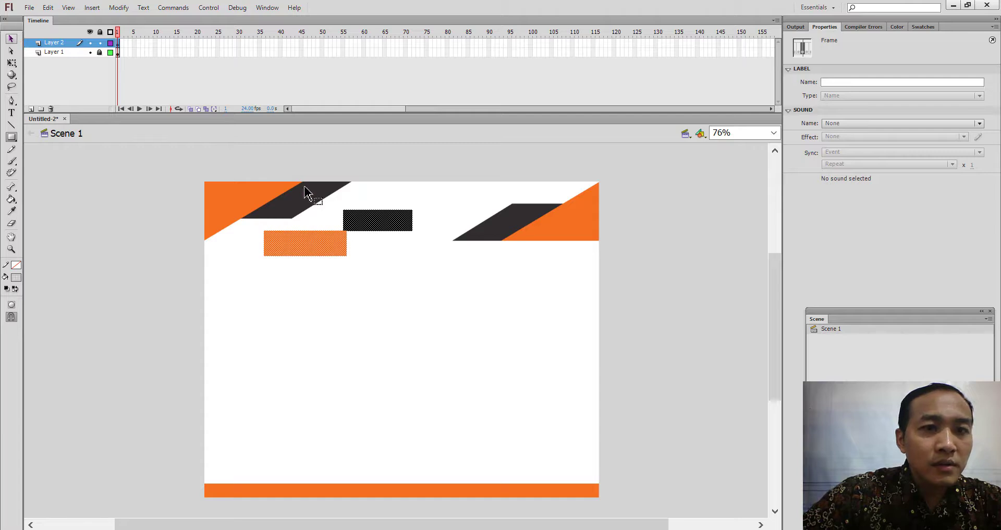
left_click(391, 224)
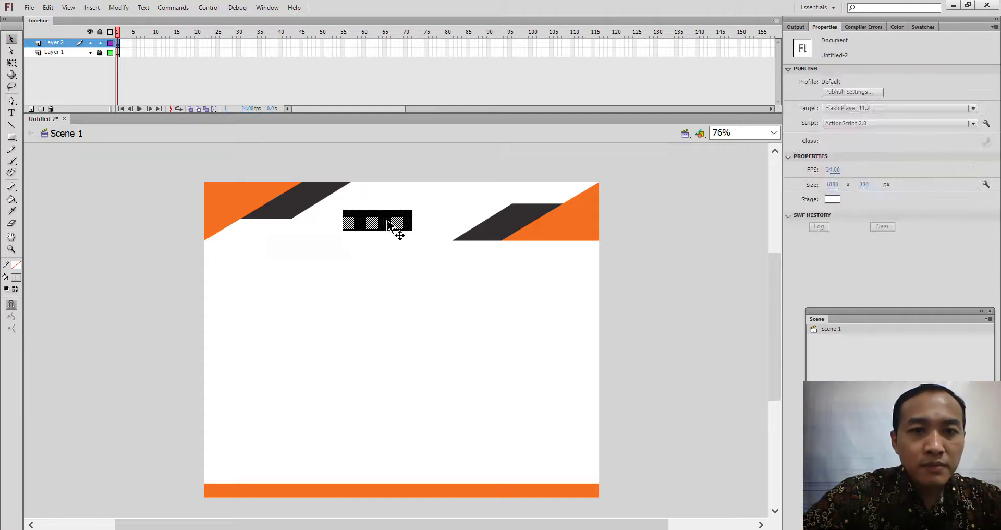
left_click(358, 320)
left_click_drag(386, 271, 255, 199)
key("Delete")
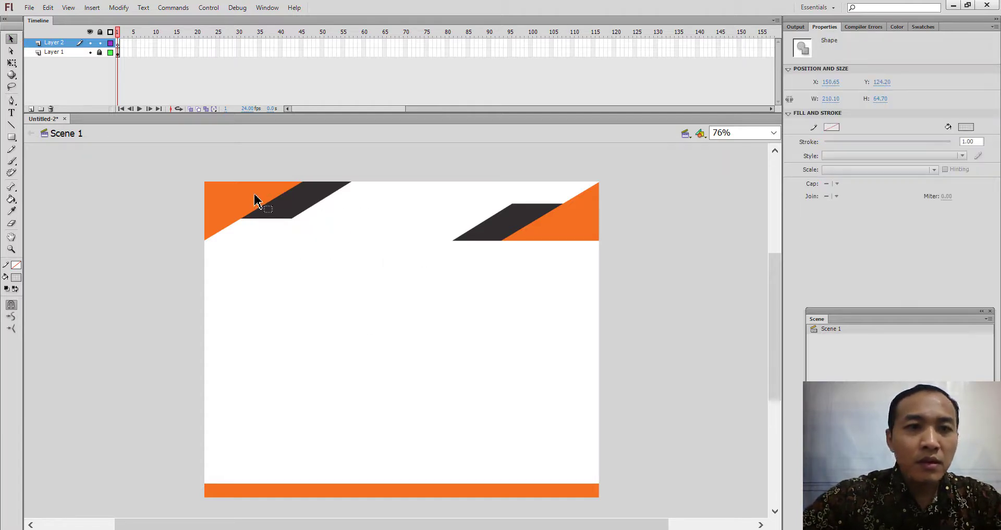
- Set the fill alpha to 100% and sample the orange of the background's upper-left corner as fill color
left_click(16, 277)
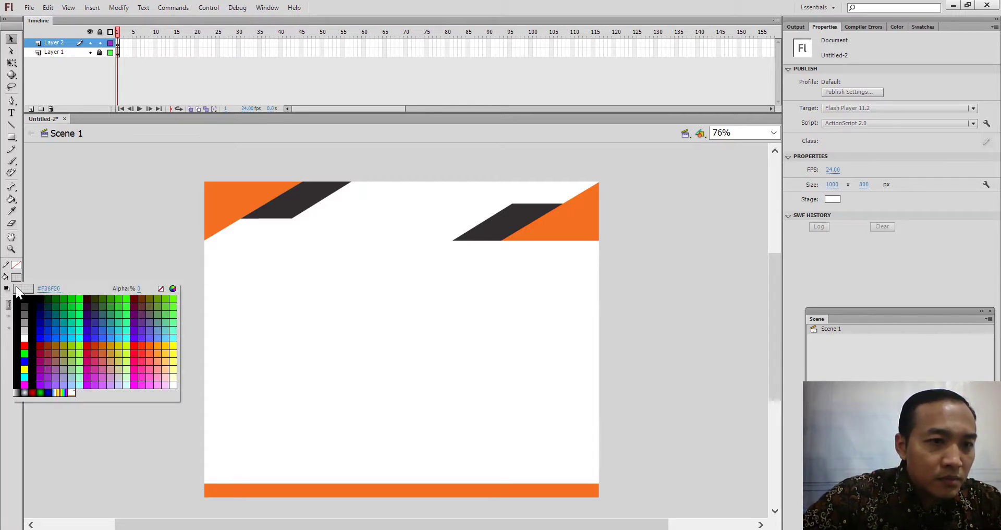
left_click(17, 277)
double_click(16, 277)
left_click(17, 276)
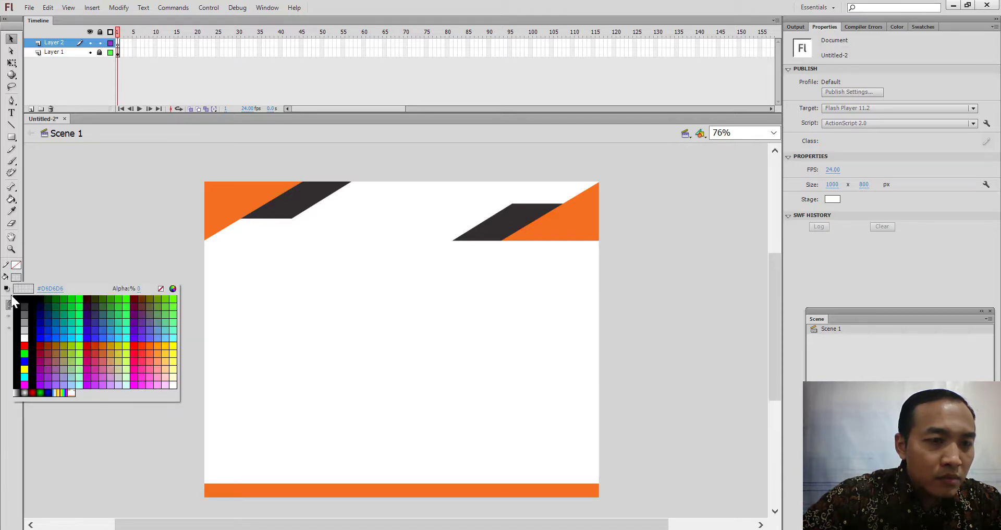
left_click(12, 311)
left_click(17, 281)
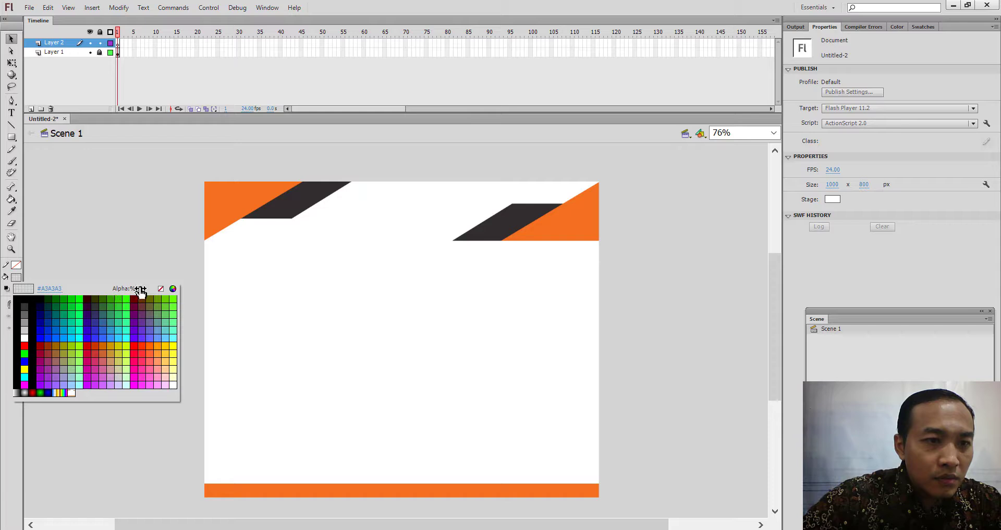
left_click(141, 289)
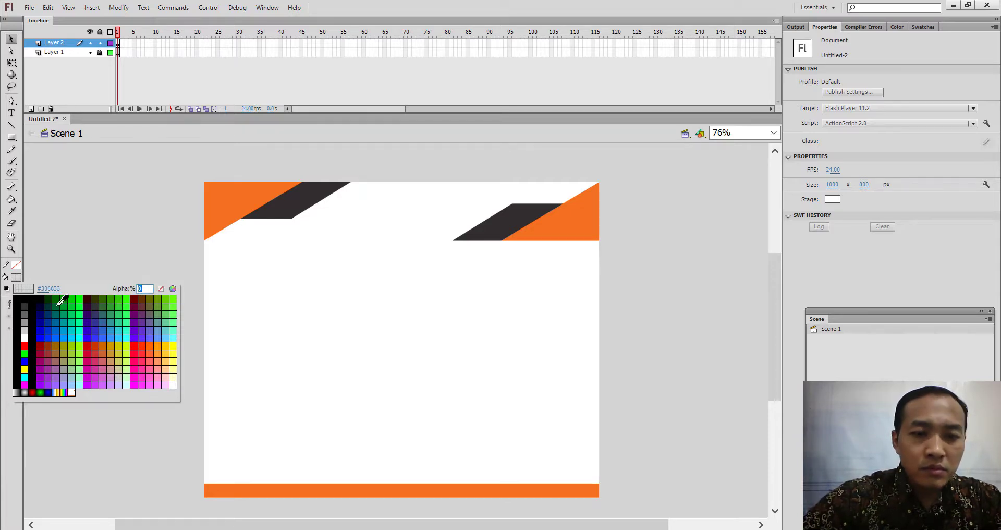
type("100")
left_click(61, 301)
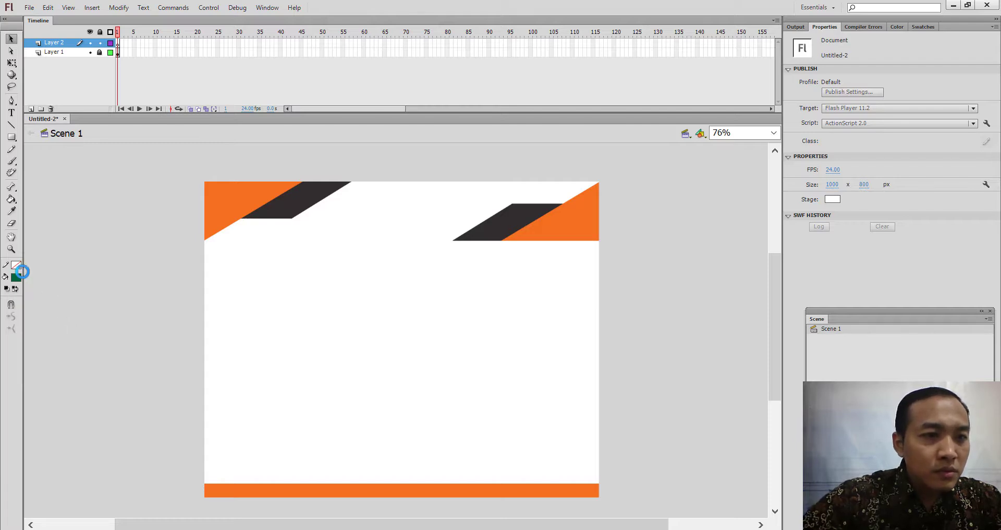
left_click(20, 277)
left_click(223, 200)
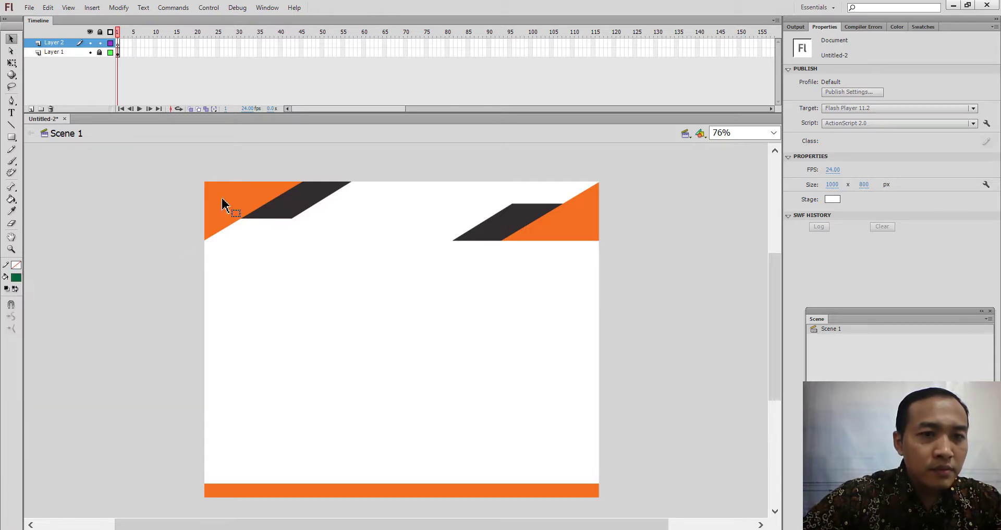
- Draw an orange rectangle about 215 x 61 px on Layer 2, placed near the stage's upper edge beside the dark stripe
left_click(11, 136)
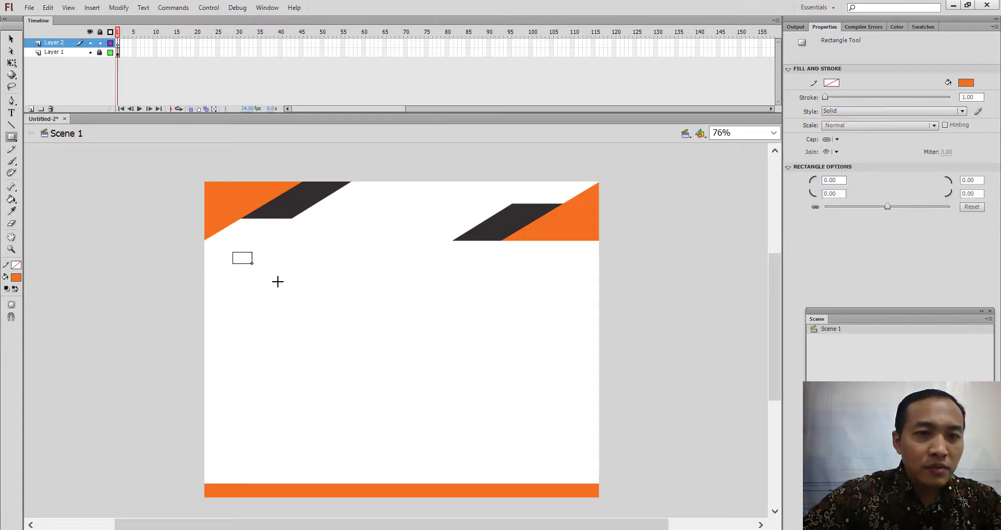
left_click_drag(278, 281, 381, 201)
key("v")
right_click(388, 219)
left_click(377, 215)
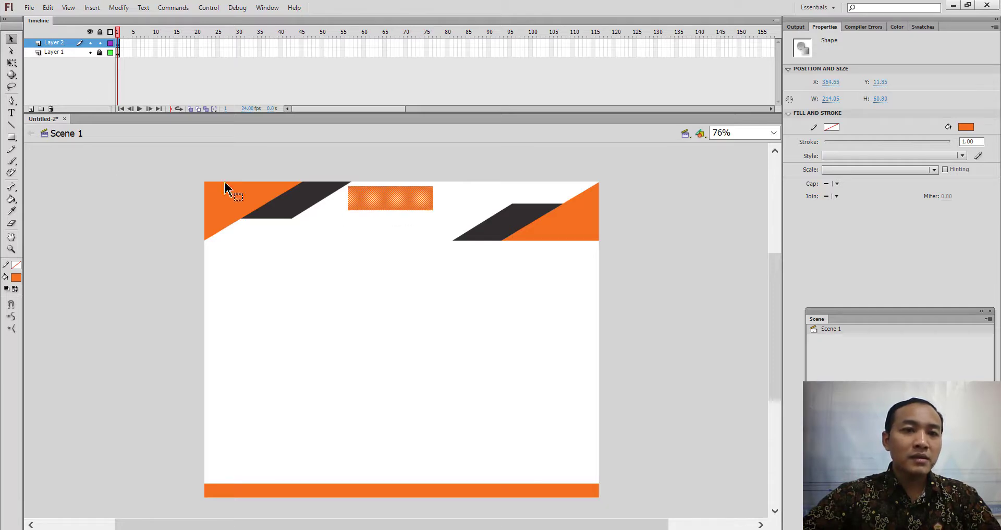
- Skew the orange rectangle into a parallelogram parallel to the dark stripe and place it at X 289.60, Y 0
left_click(15, 63)
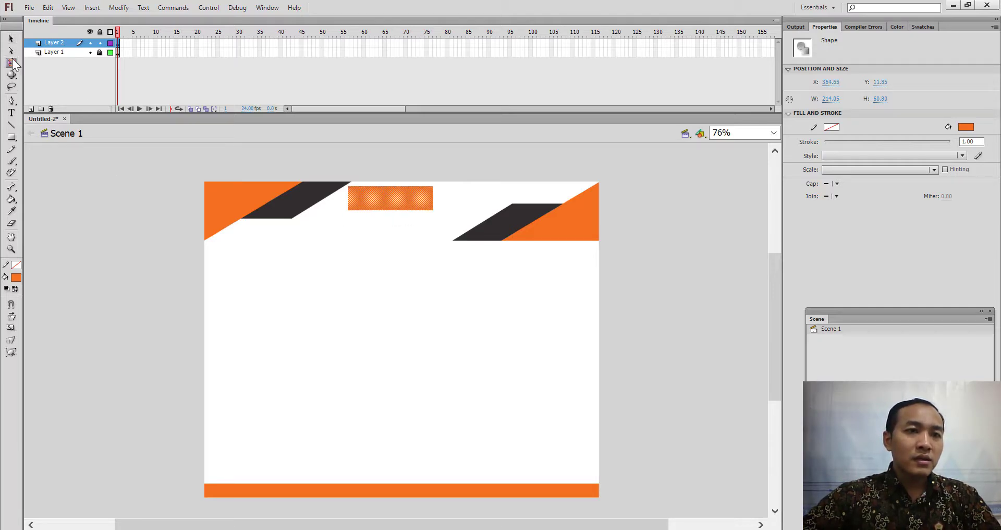
left_click_drag(376, 183, 365, 207)
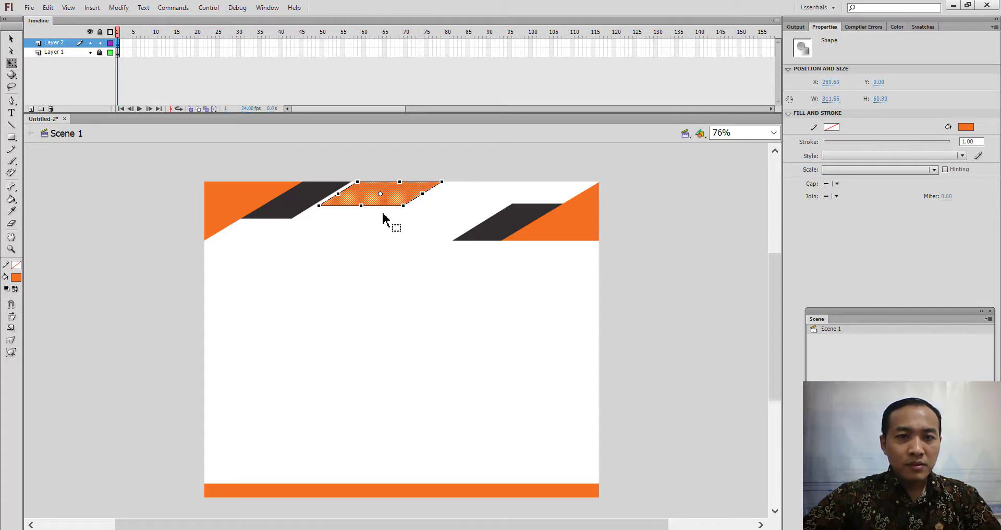
left_click(388, 233)
left_click(400, 205)
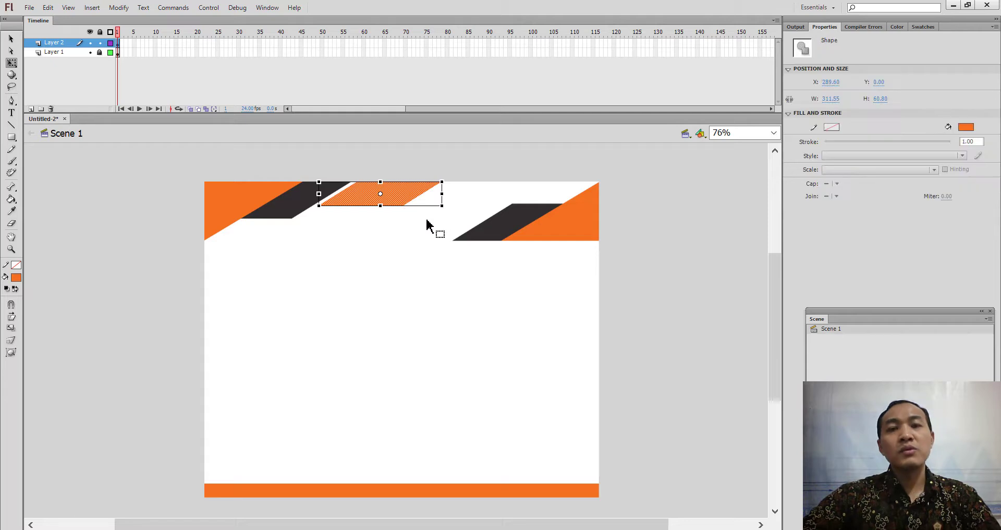
left_click(409, 228)
left_click(398, 204)
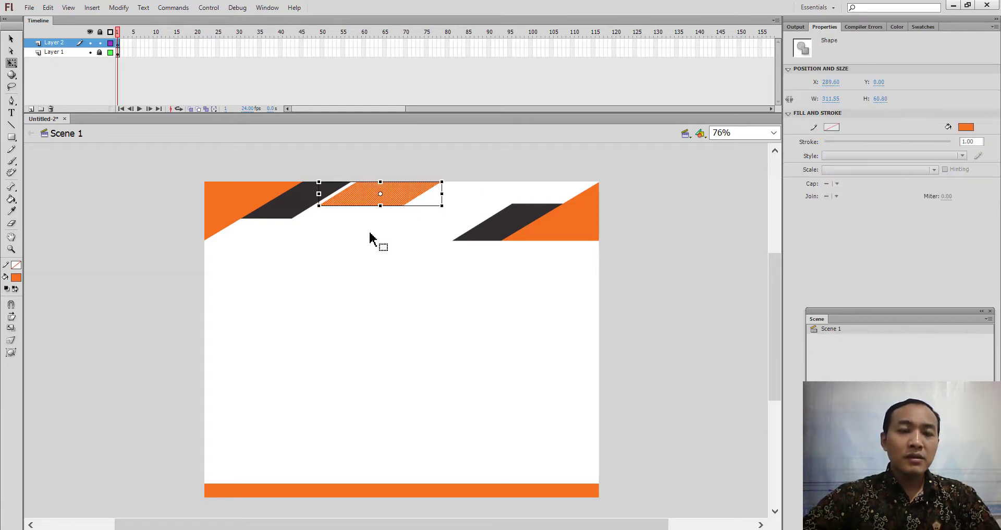
- Convert the orange parallelogram to a Button symbol named Symbol 1 with center registration
left_click(11, 39)
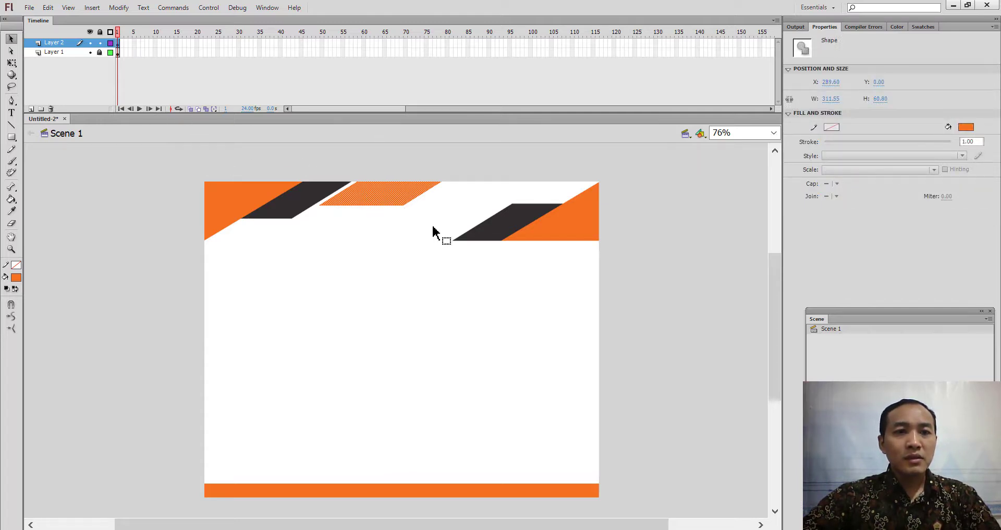
right_click(381, 192)
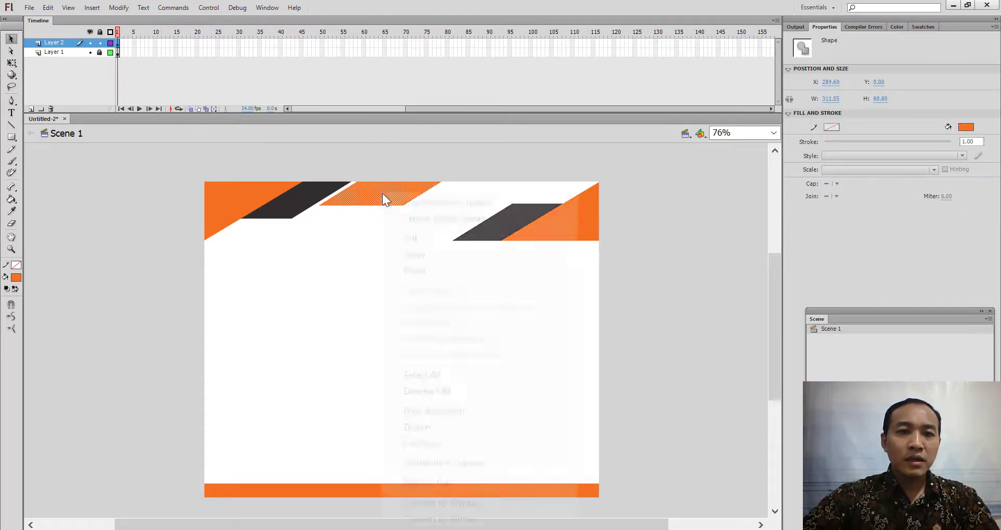
left_click(467, 504)
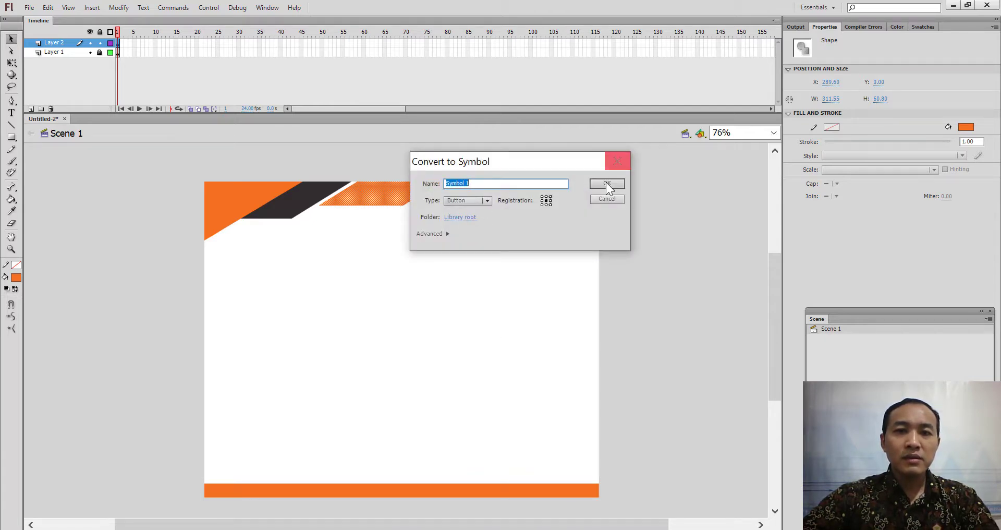
left_click(606, 182)
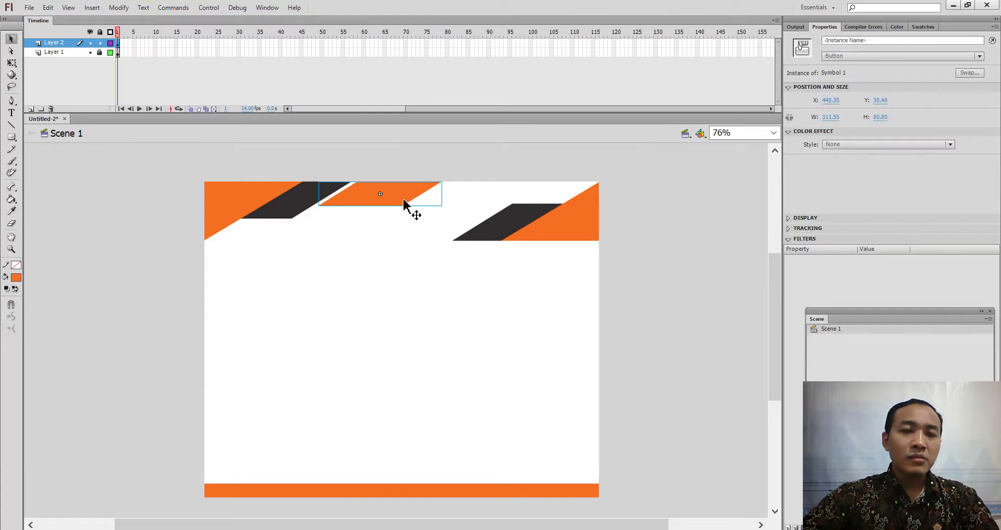
- Inside the button symbol, insert keyframes in the Over and Down frames and select the Over frame
double_click(405, 199)
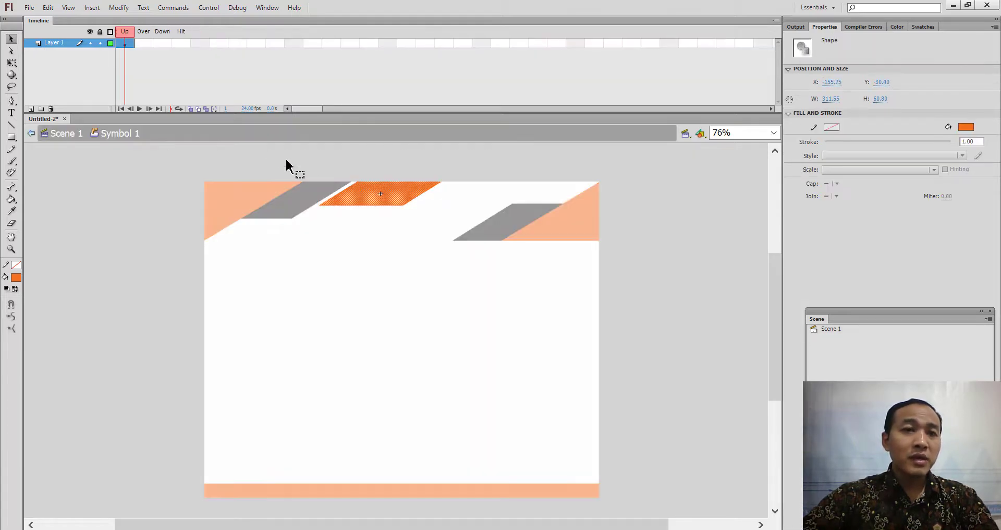
left_click(148, 44)
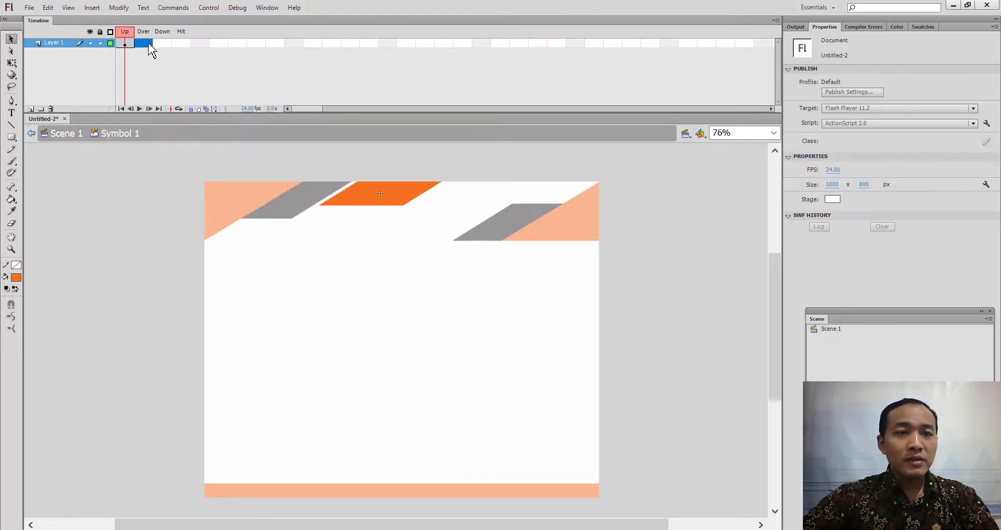
left_click(157, 44)
left_click(149, 45)
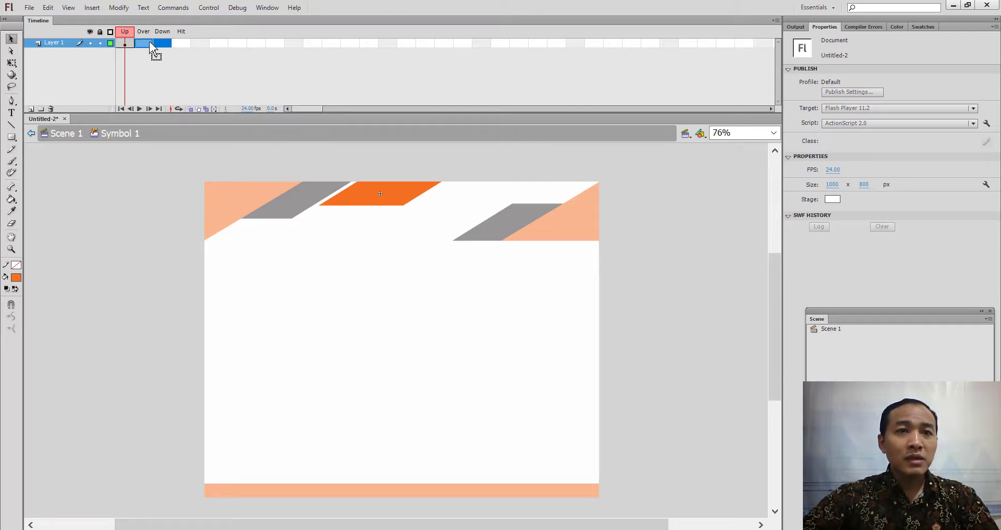
left_click(158, 45)
left_click(150, 45)
left_click_drag(156, 45, 147, 62)
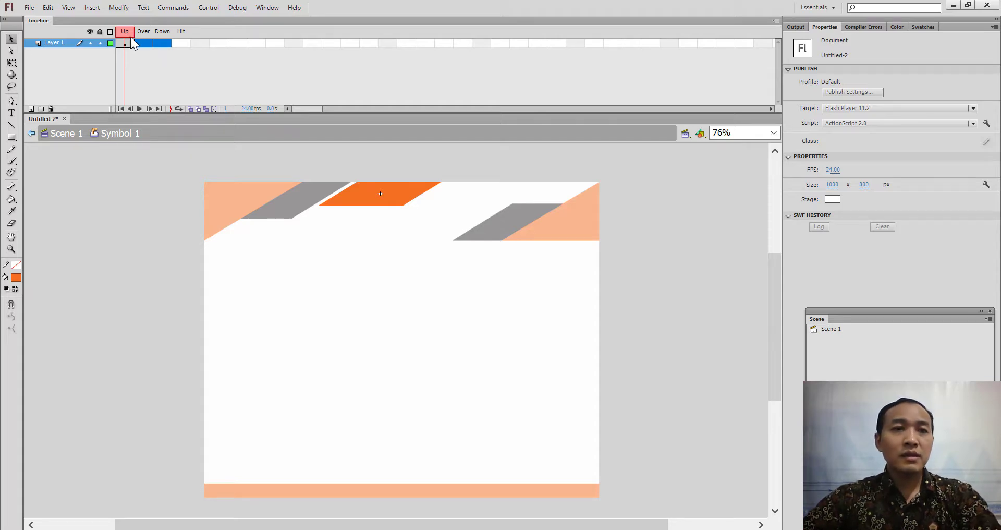
right_click(139, 42)
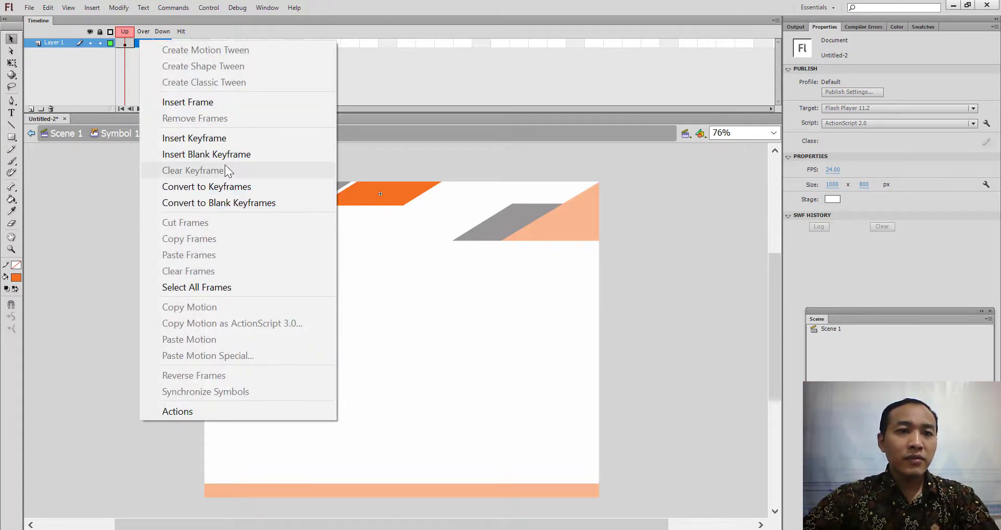
left_click(226, 140)
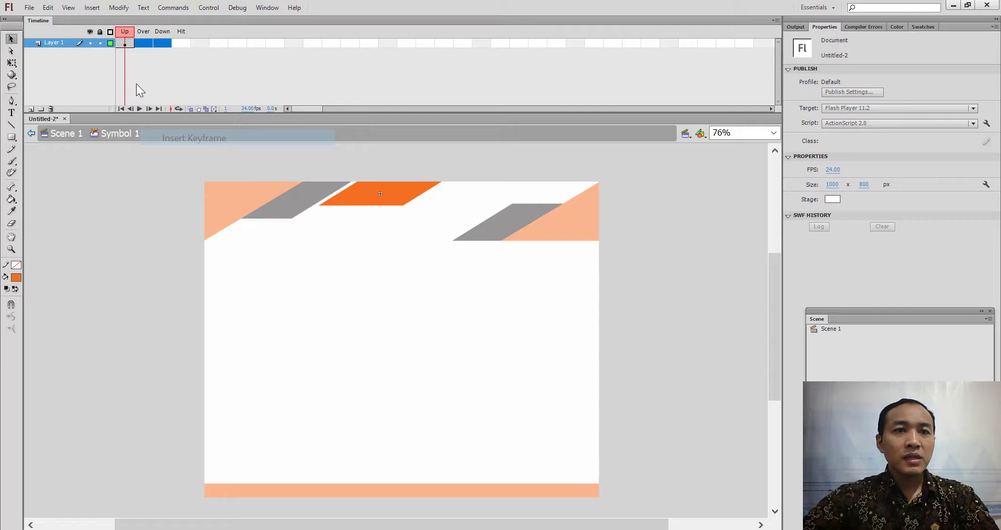
left_click(145, 44)
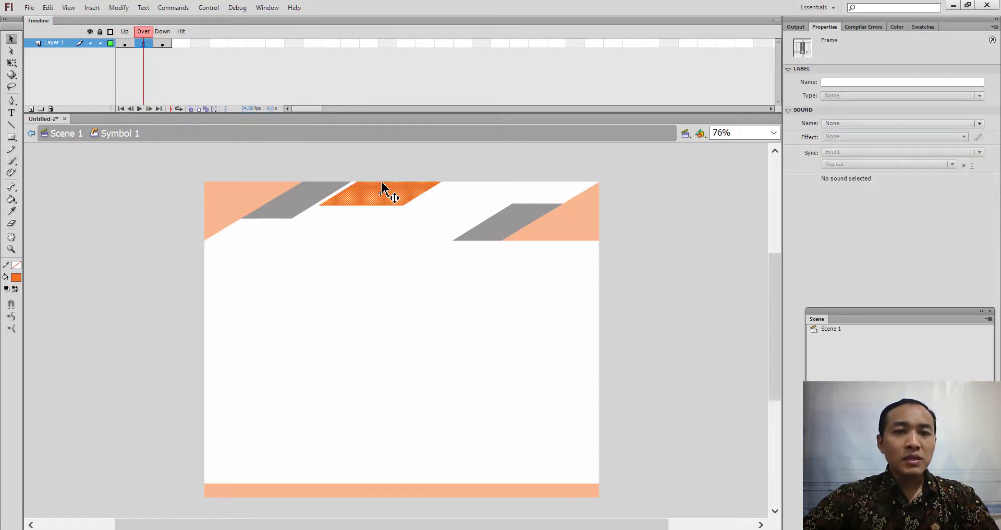
- Open the common library of sounds and preview Cartoon Human Male Giggle 03.mp3
left_click_drag(144, 44, 152, 45)
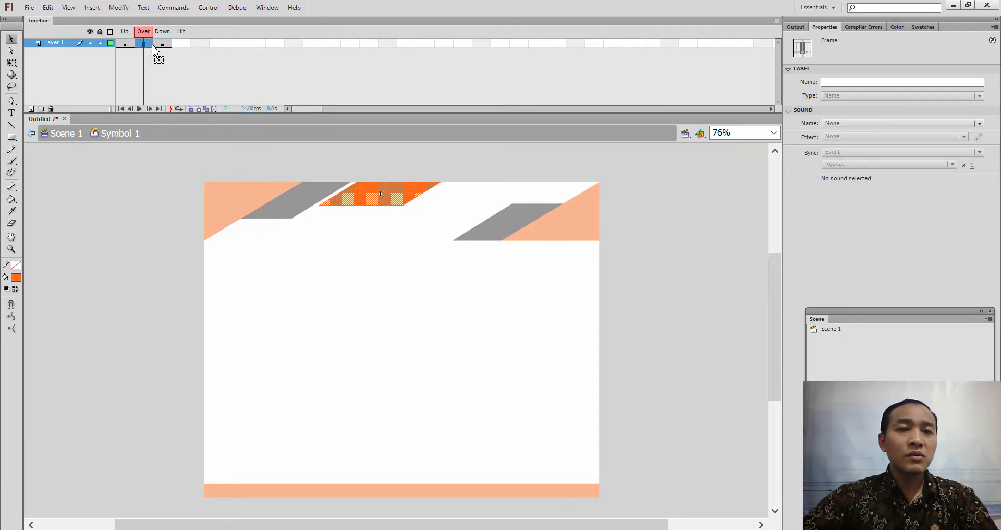
left_click(268, 8)
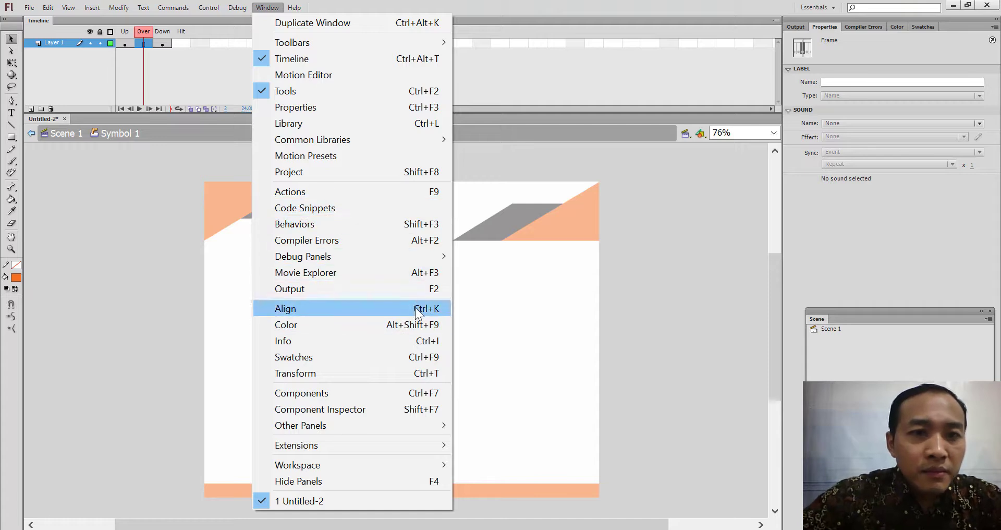
mouse_move(376, 141)
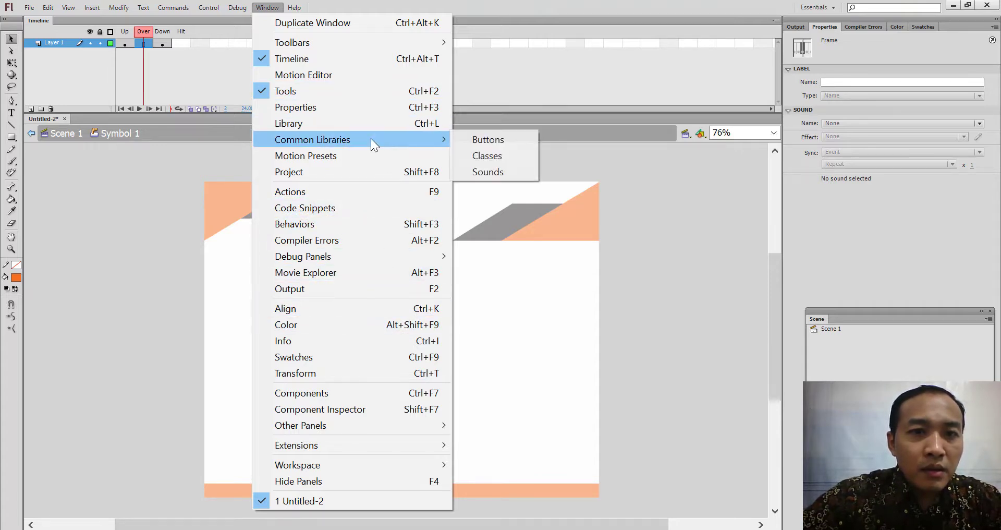
left_click(493, 171)
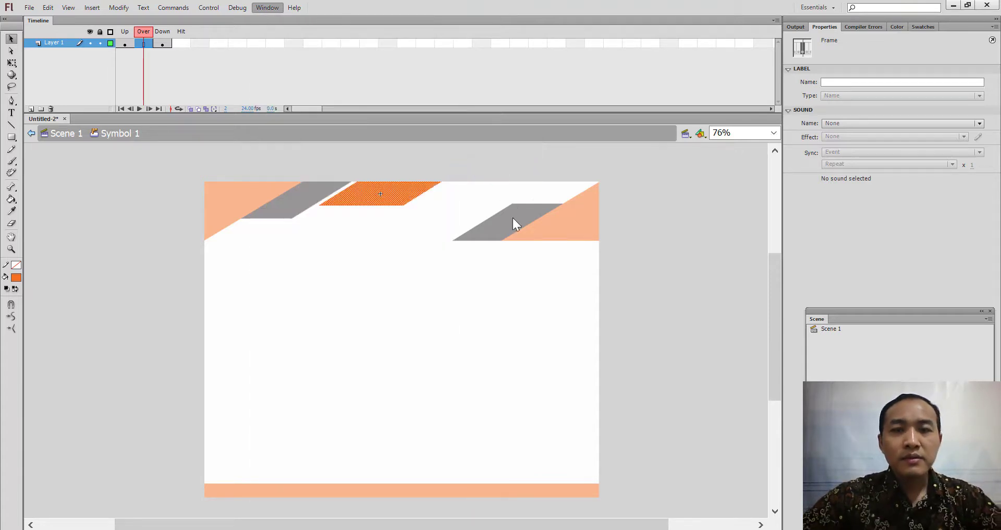
left_click(516, 411)
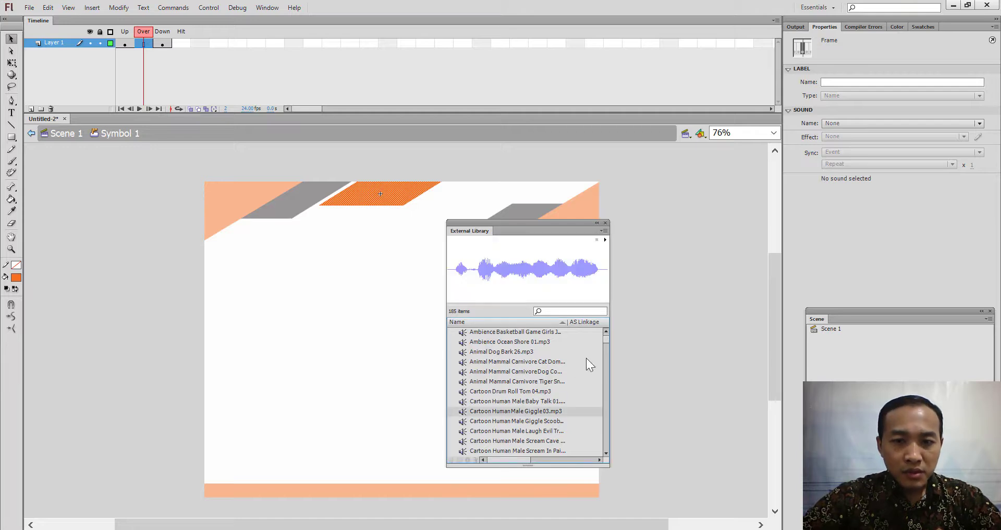
left_click(605, 240)
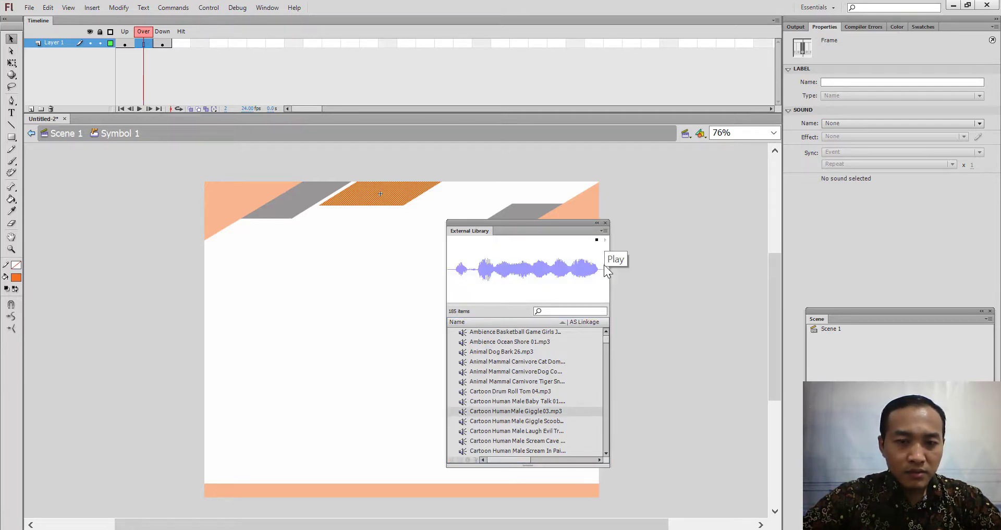
- Browse the sound library and preview Weapon Staff Hit Body Fast 01.mp3 and Weapon Staff Strike Quickly 02.mp3
scroll(542, 392, "down", 20)
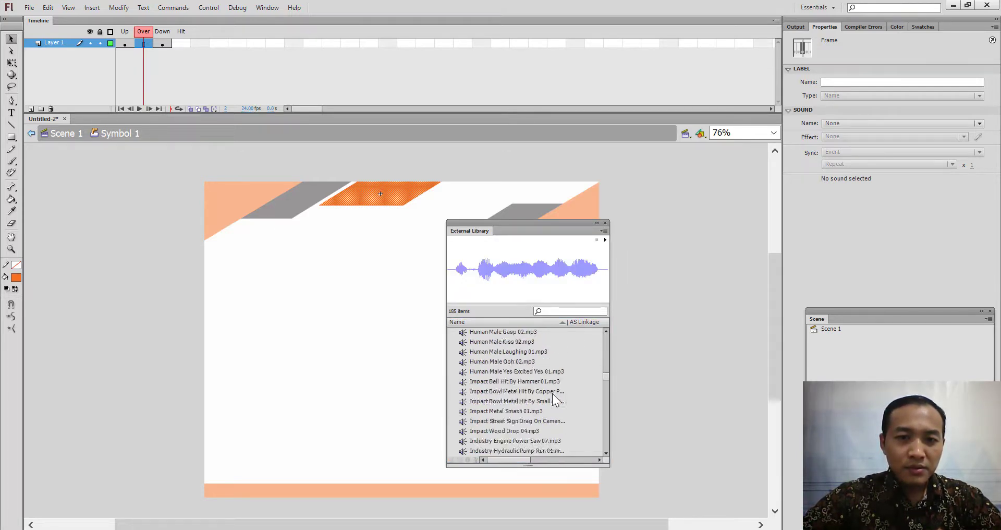
scroll(549, 395, "down", 12)
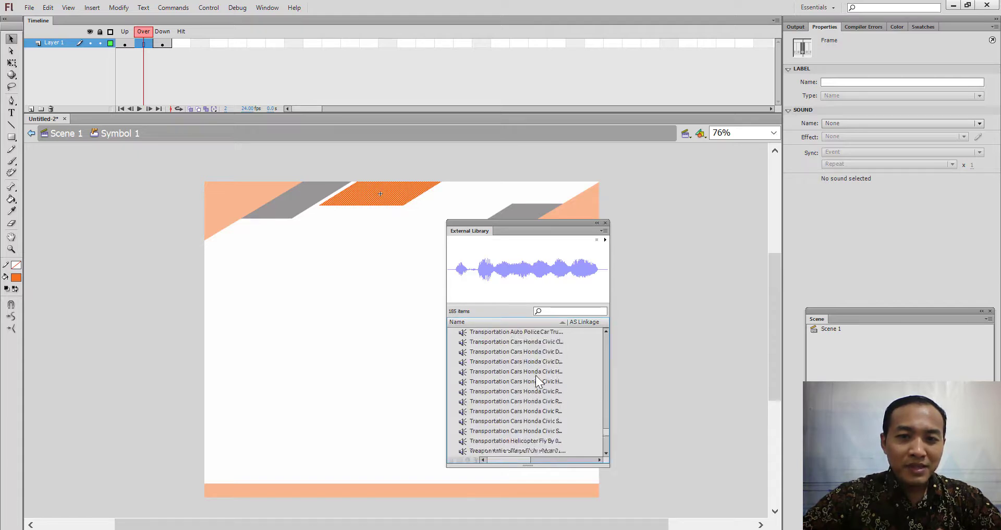
scroll(538, 374, "up", 20)
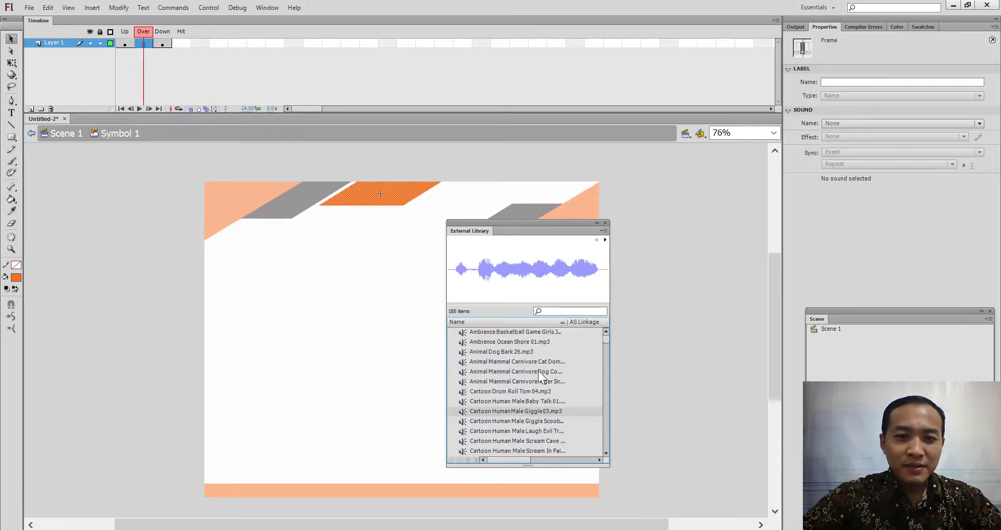
scroll(534, 377, "down", 20)
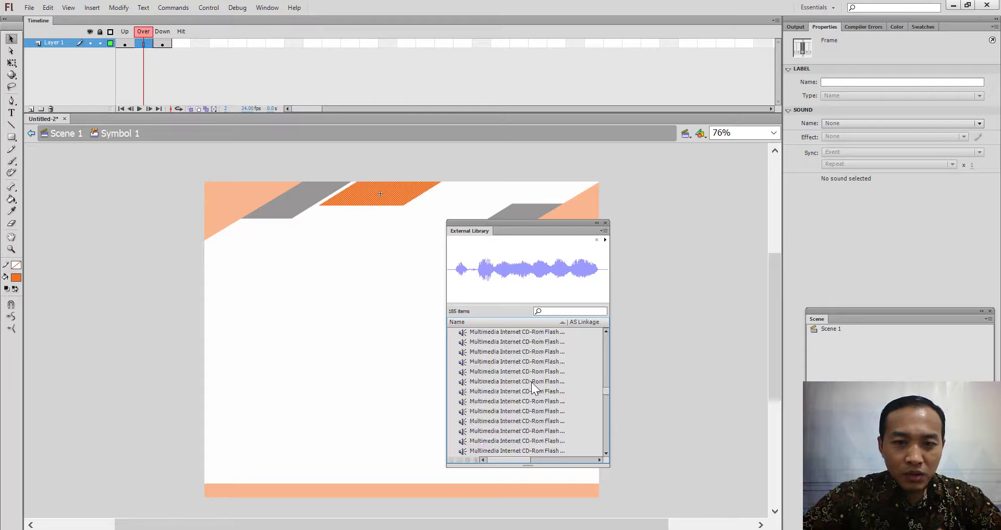
scroll(535, 381, "down", 15)
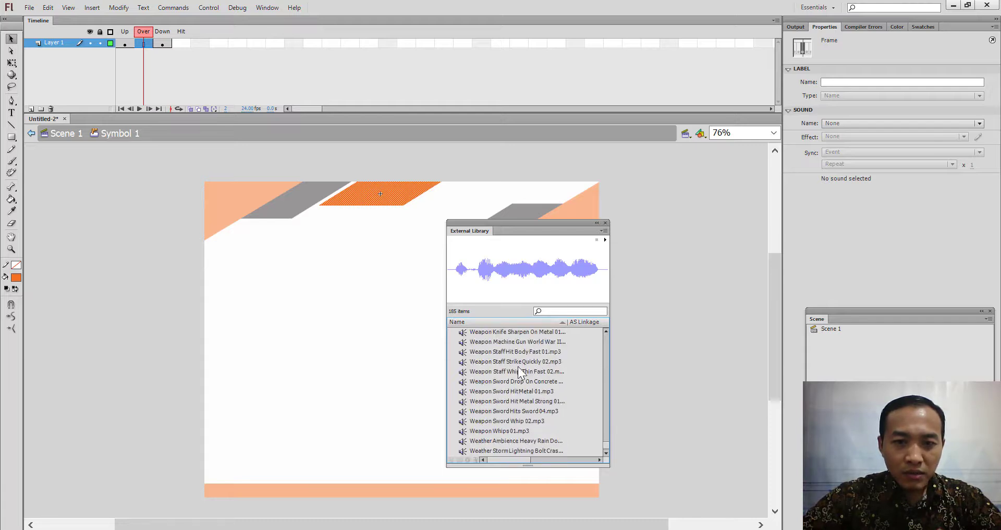
left_click(516, 352)
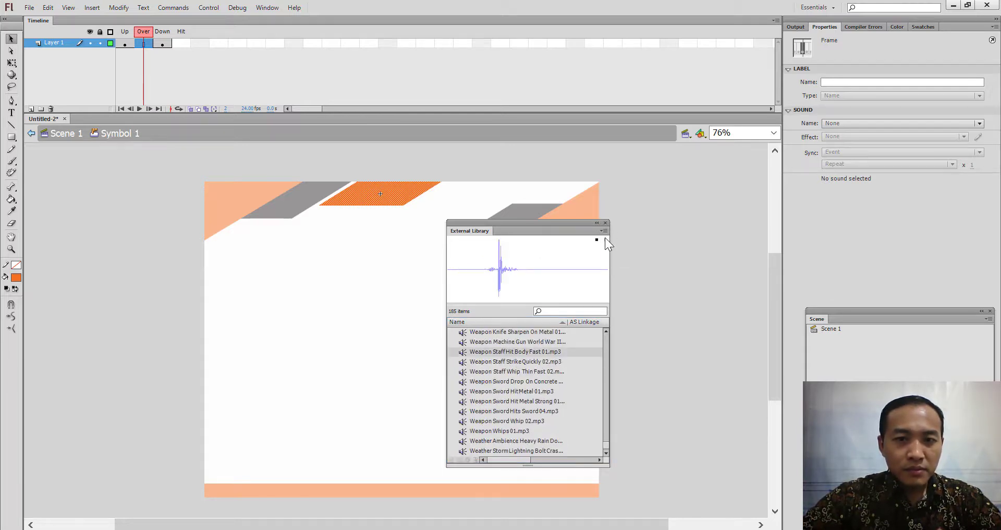
left_click(526, 363)
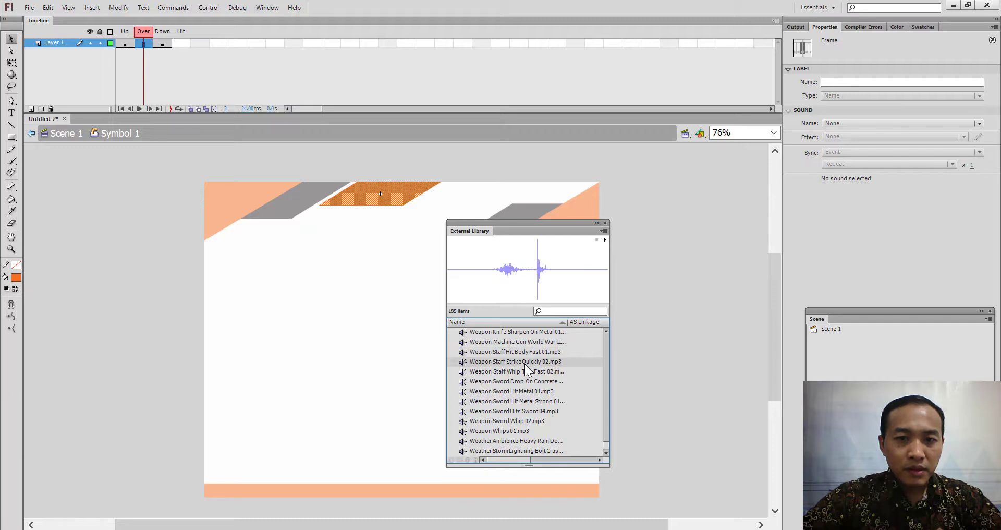
left_click(604, 240)
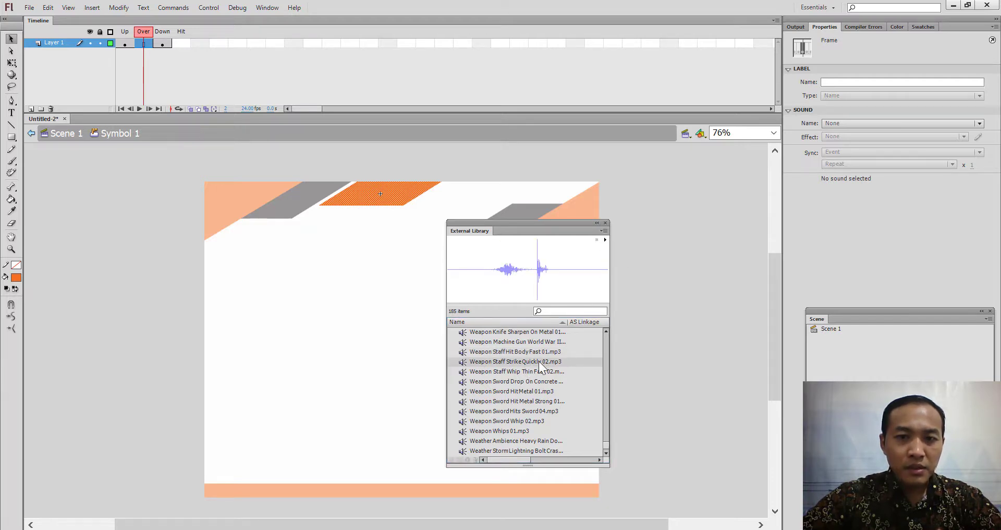
- Insert a keyframe in the button's Over frame, add the Weapon Staff Strike Quickly 02.mp3 sound to it, and close the sound library
left_click_drag(539, 361, 335, 324)
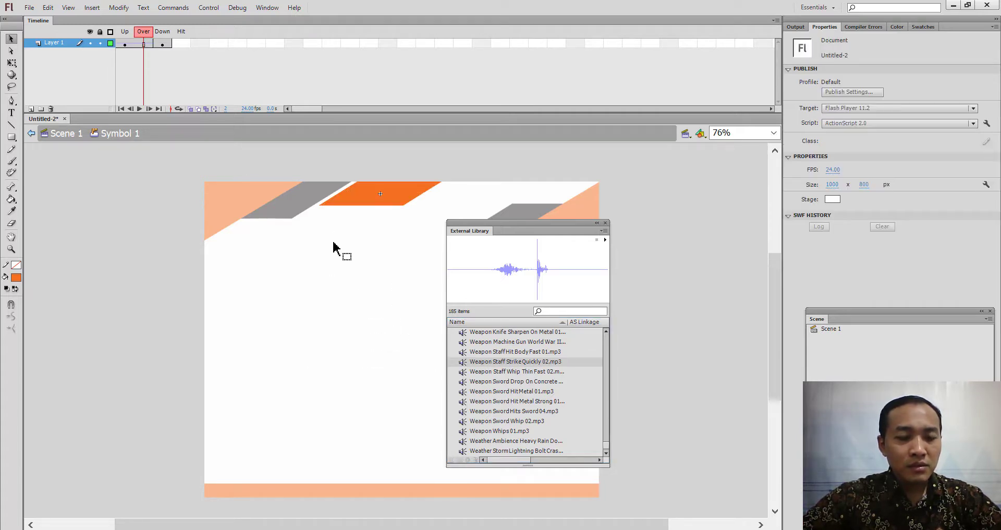
left_click(143, 44)
right_click(129, 41)
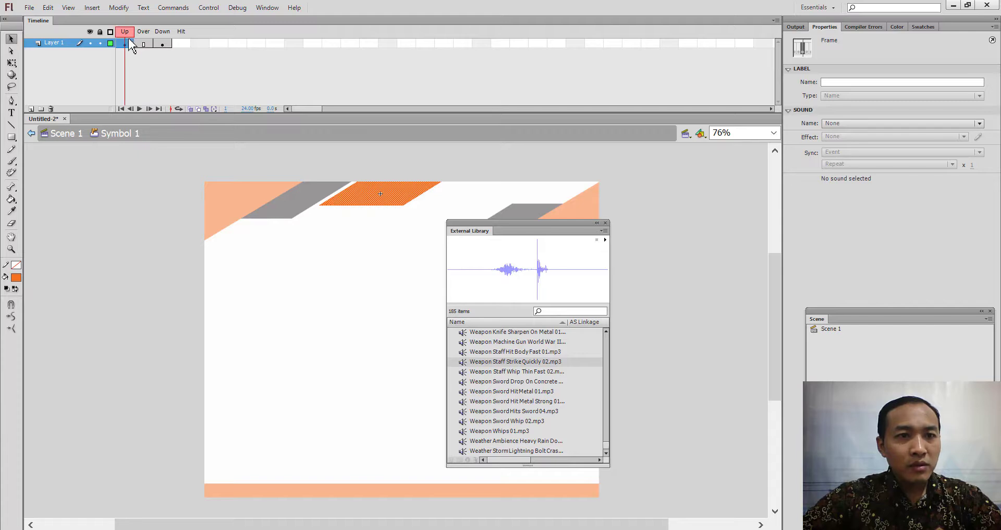
left_click(190, 151)
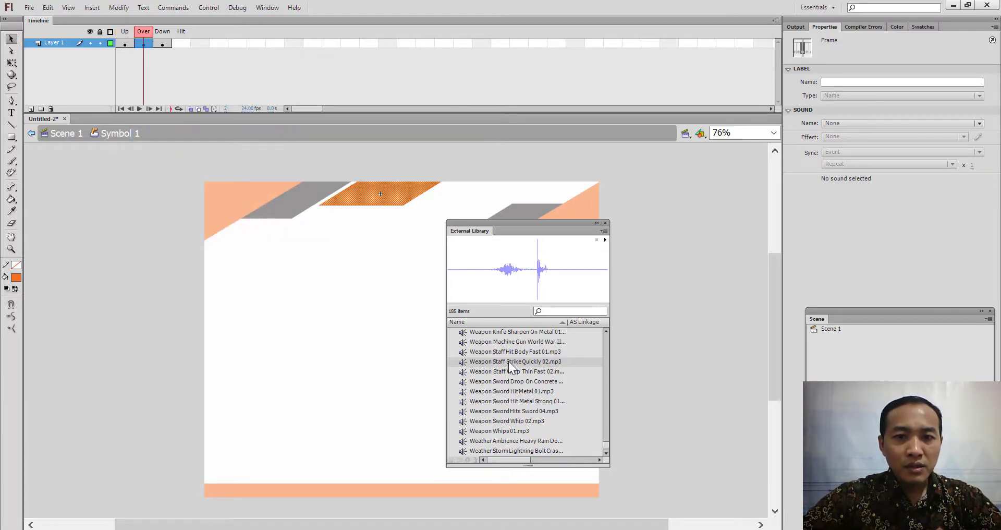
left_click_drag(509, 364, 333, 318)
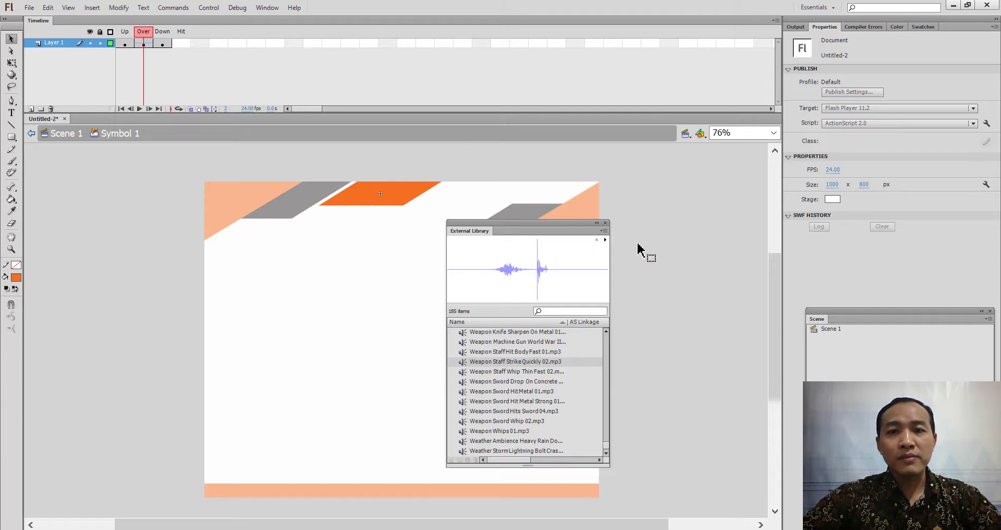
left_click(606, 223)
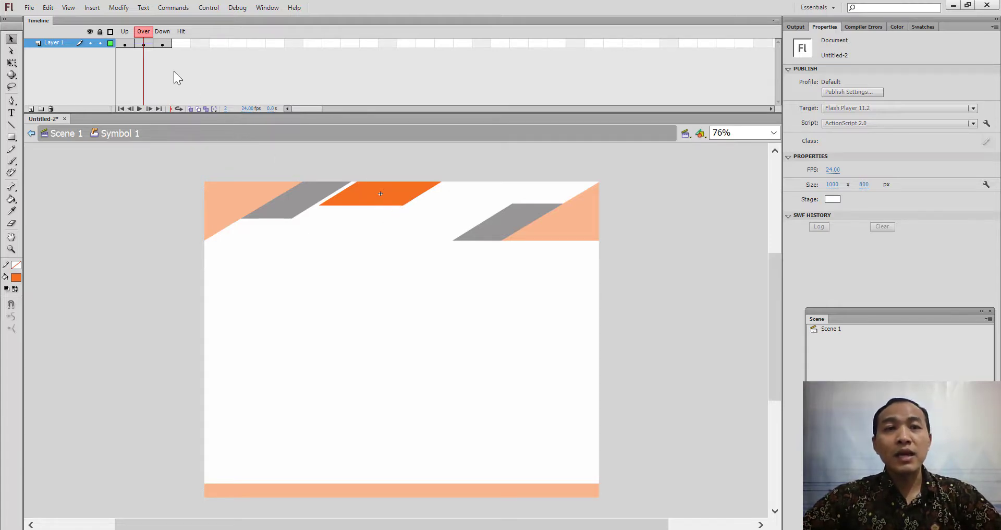
- Fill the parallelogram in the Over frame with the gray sampled from the adjacent stripe, and select the Down frame
left_click(143, 42)
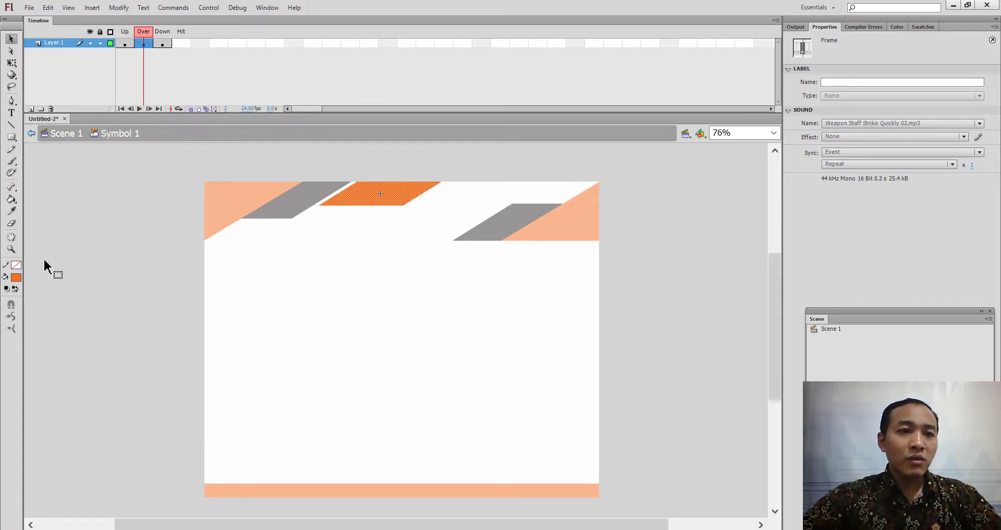
left_click(16, 277)
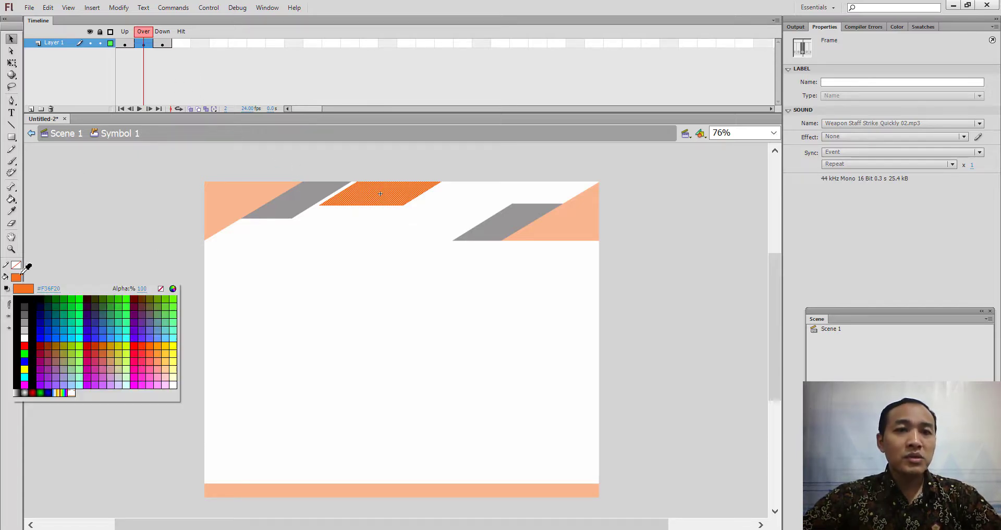
left_click(287, 206)
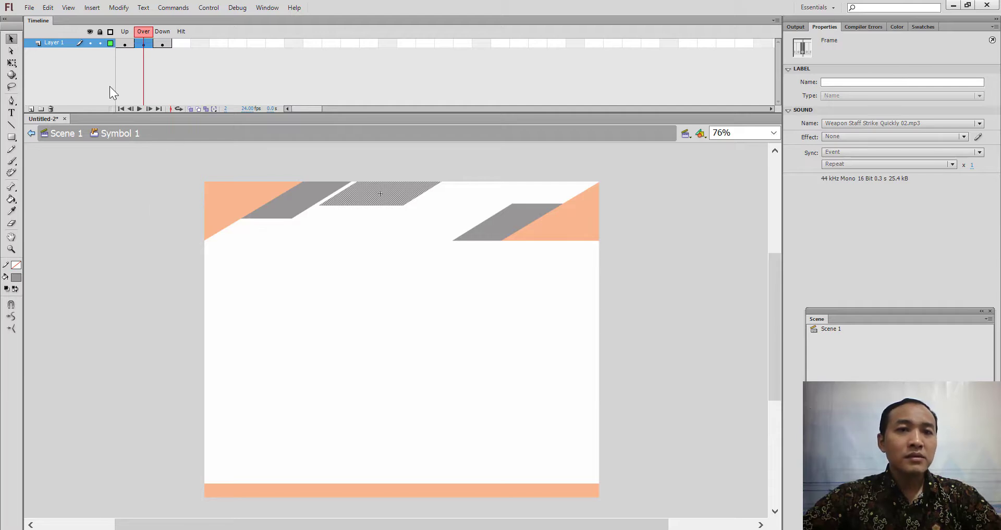
left_click(125, 44)
left_click(144, 44)
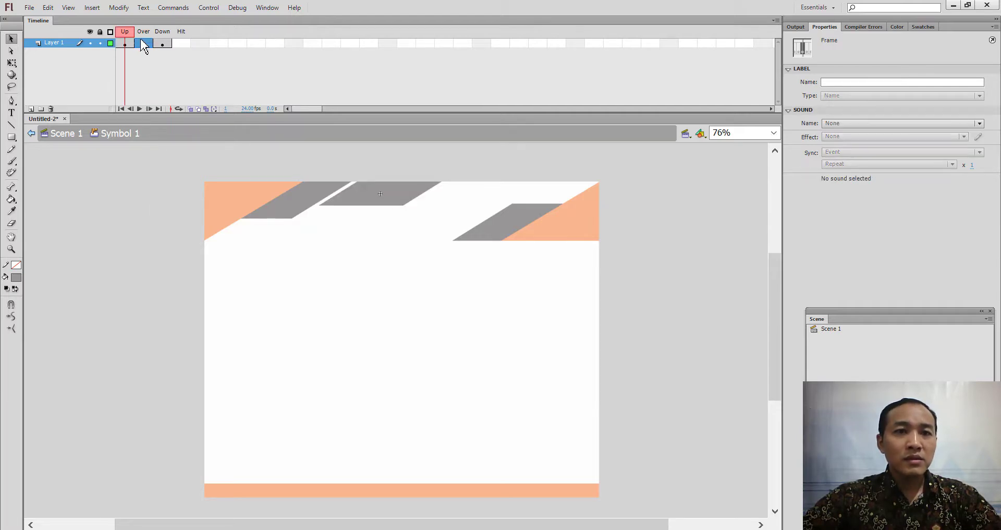
left_click(167, 44)
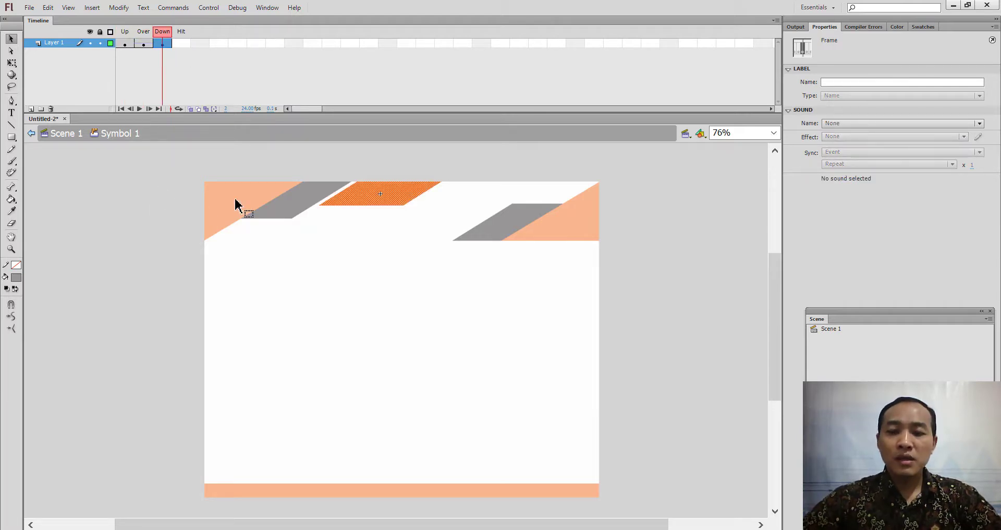
- Test the movie, try the button's rollover and press states in the preview, and close the preview
key("ctrl+Return")
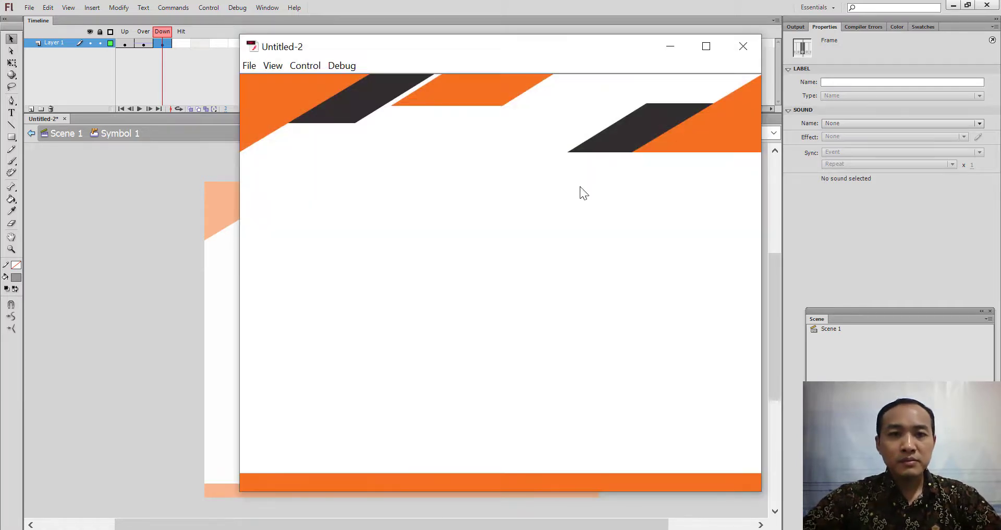
left_click(476, 98)
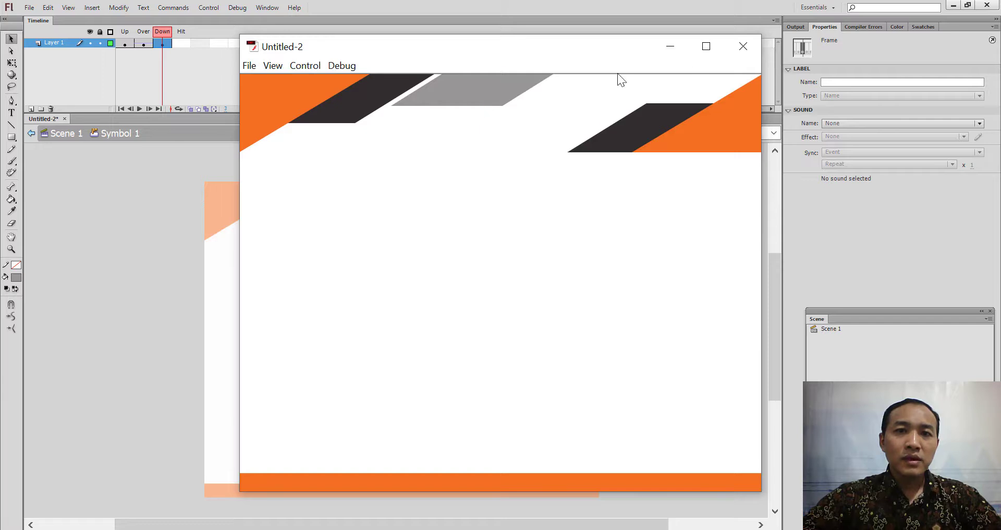
left_click(744, 47)
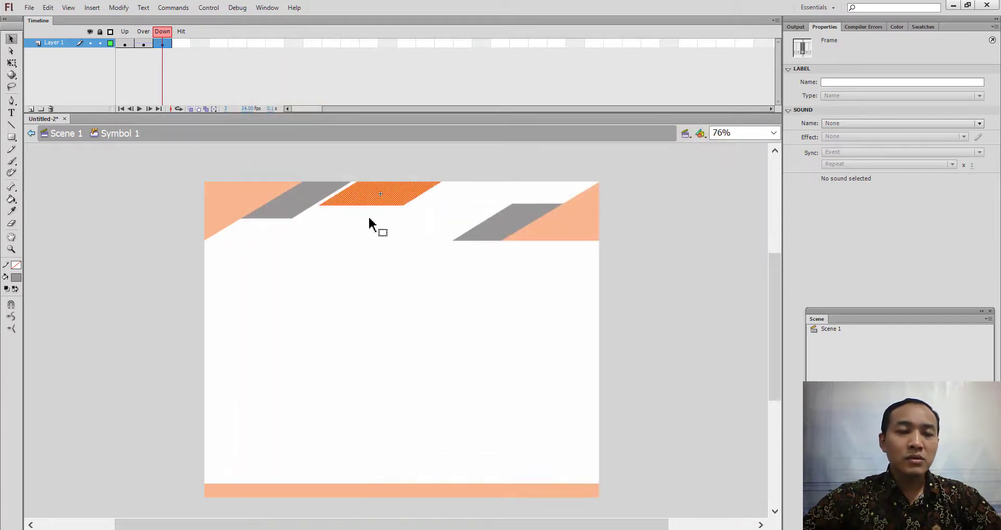
- Return to Scene 1, copy Layer 2 with the button, and paste it twice above the original layer
double_click(113, 151)
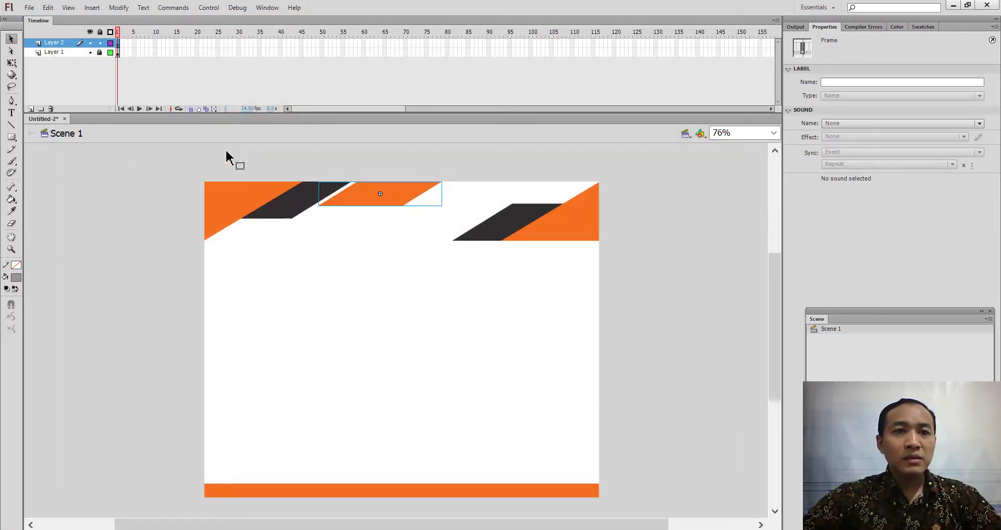
right_click(370, 193)
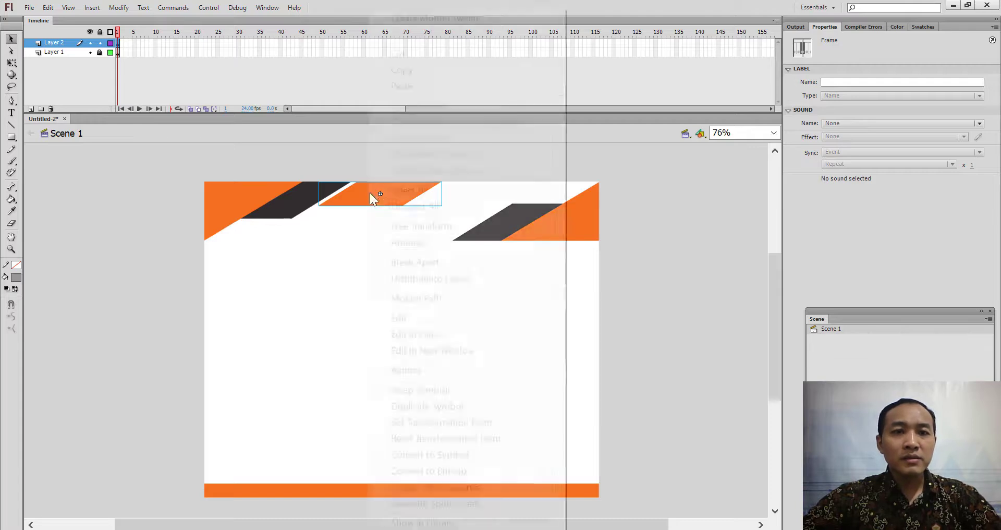
left_click(58, 41)
right_click(58, 42)
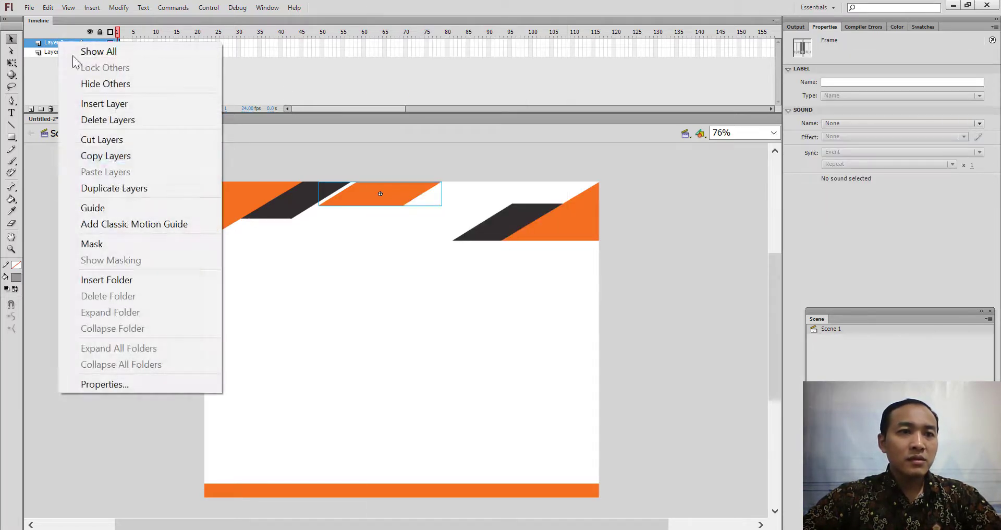
left_click(121, 158)
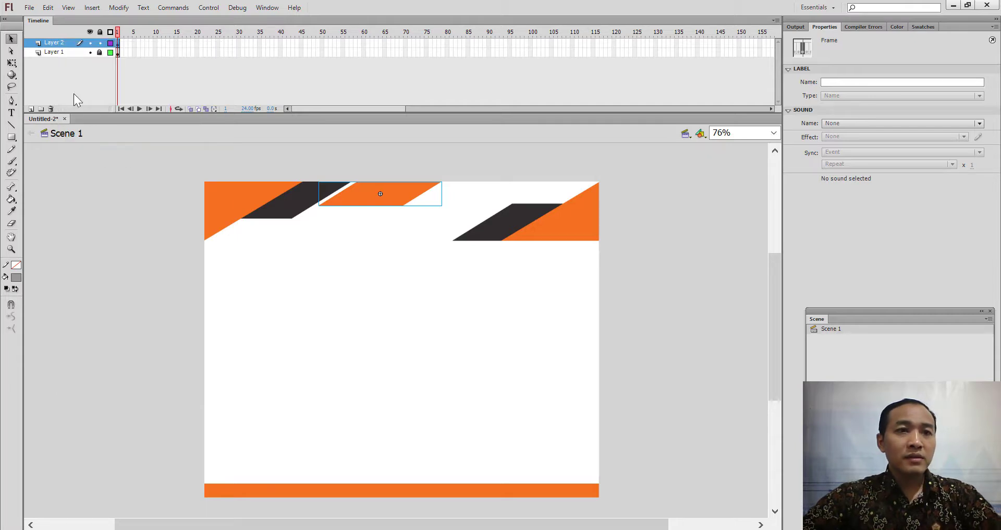
right_click(70, 42)
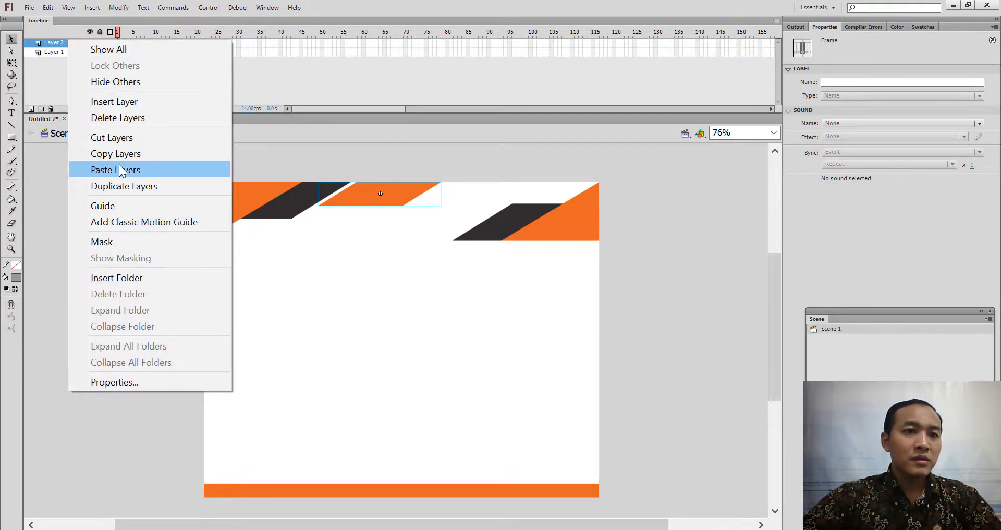
left_click(119, 166)
right_click(58, 42)
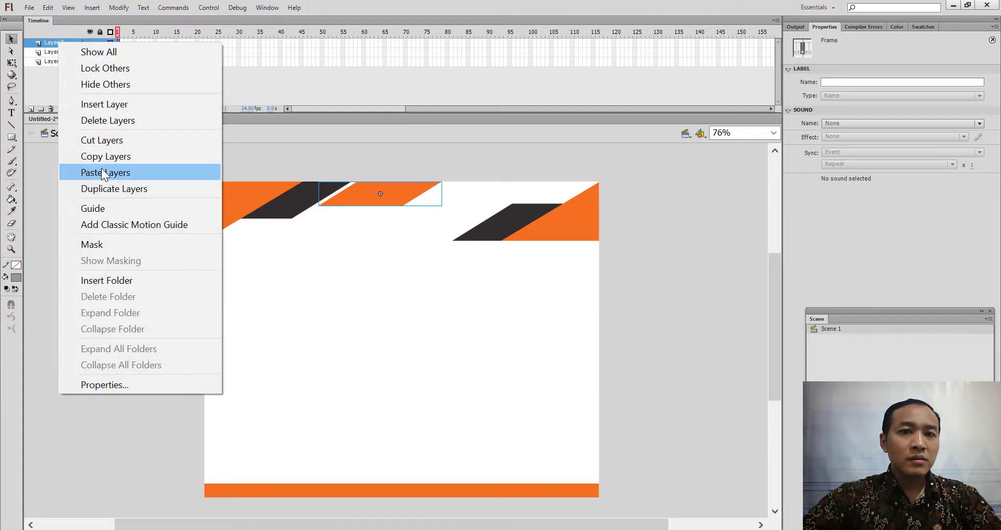
left_click(102, 172)
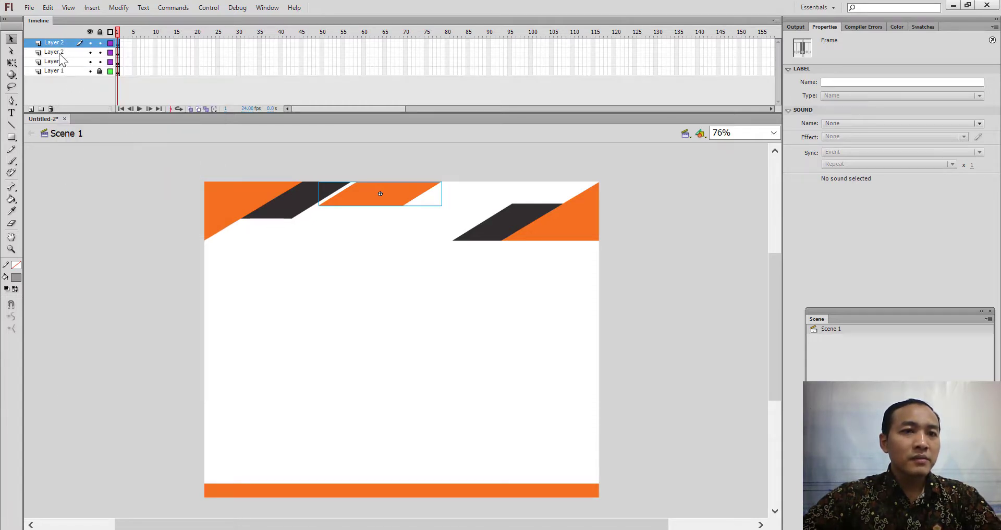
- Move the two button copies into a row beside the original along the stage's upper edge, the outermost at about X 896, Y 30
left_click_drag(402, 194, 543, 194)
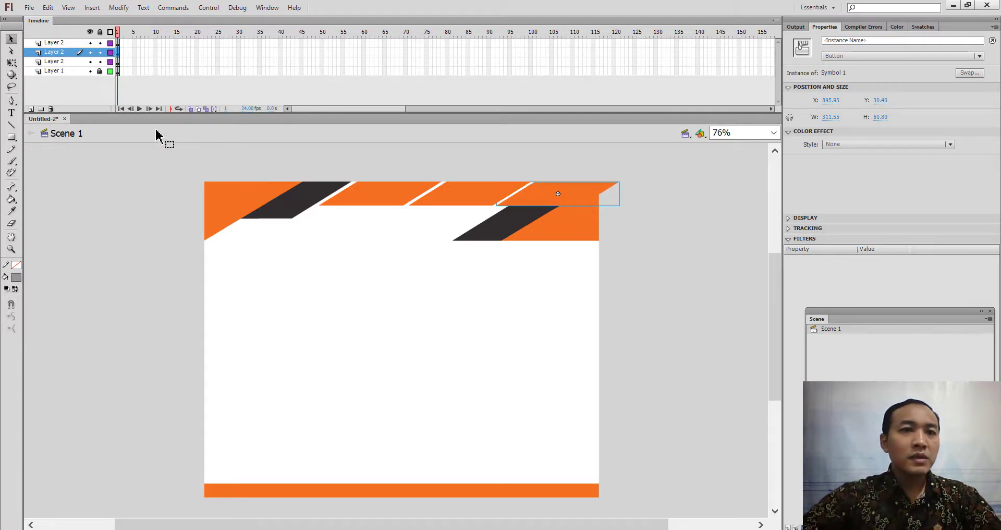
- Select all three slanted buttons and scale the row horizontally to about 710 px wide, ending at the stage's edge
left_click(385, 195)
left_click(469, 203, "shift")
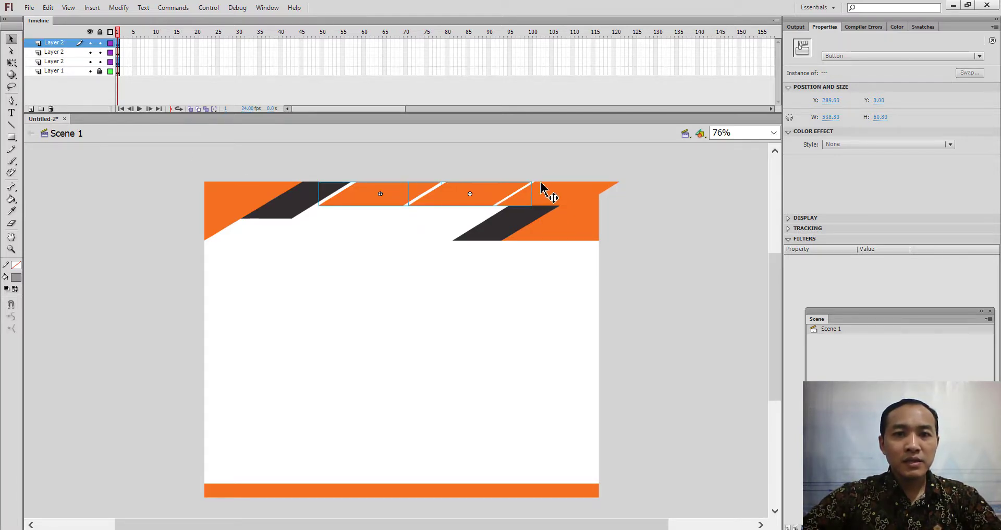
left_click(544, 193, "shift")
left_click(12, 63)
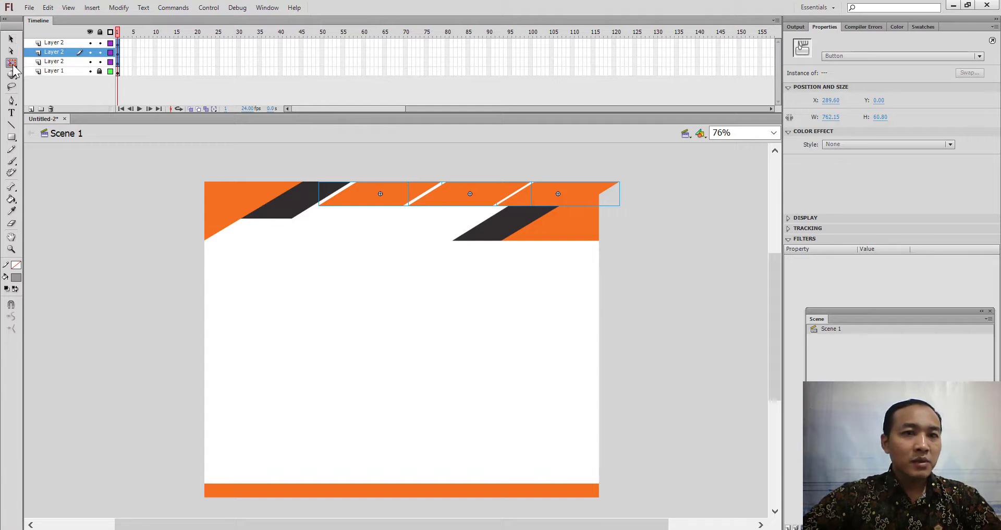
left_click_drag(625, 193, 606, 193)
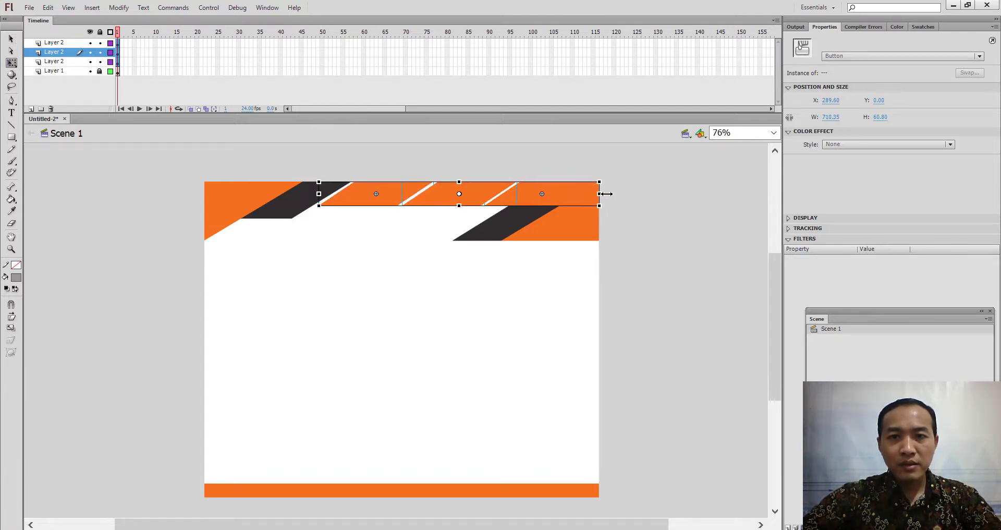
left_click(639, 197)
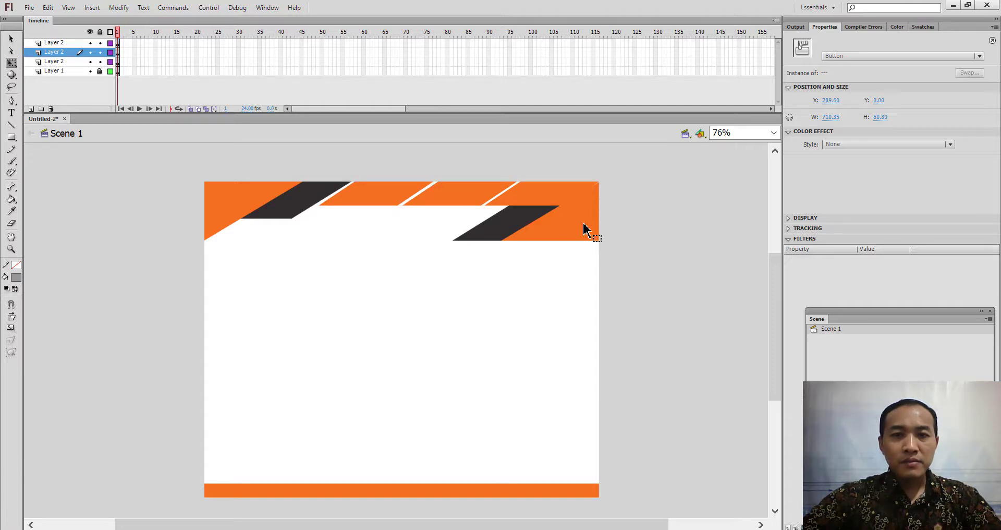
- Test the movie to preview the resized button row, close the preview, and clear the selection
left_click(542, 201)
key("ctrl+Return")
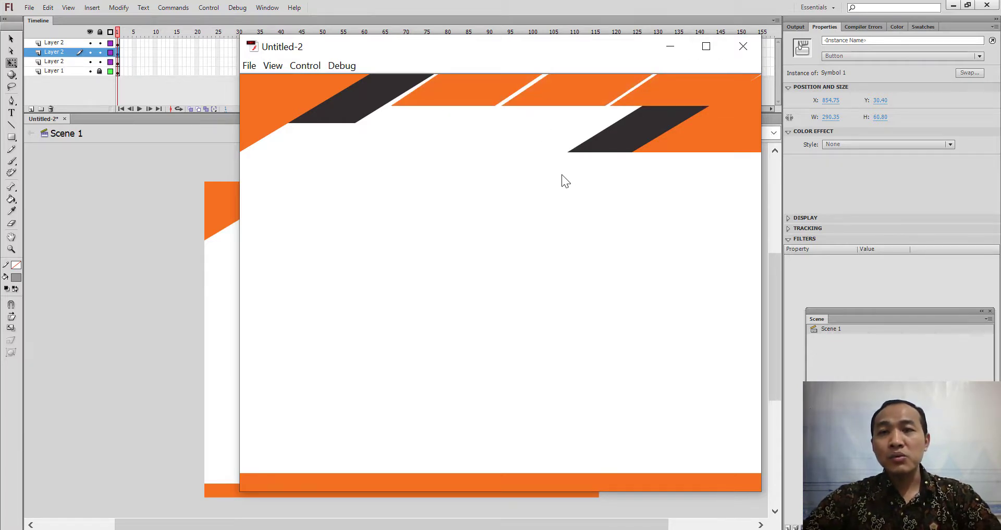
left_click(743, 46)
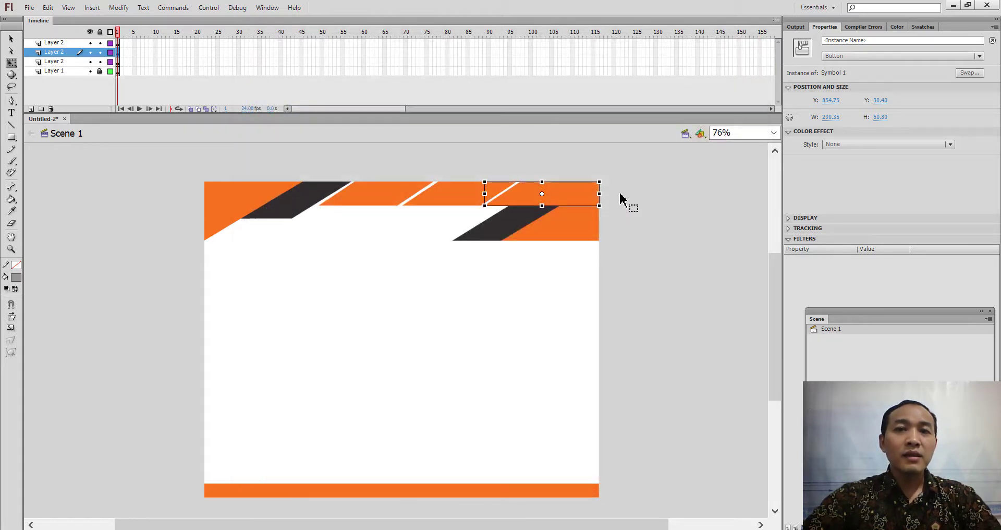
left_click(395, 216)
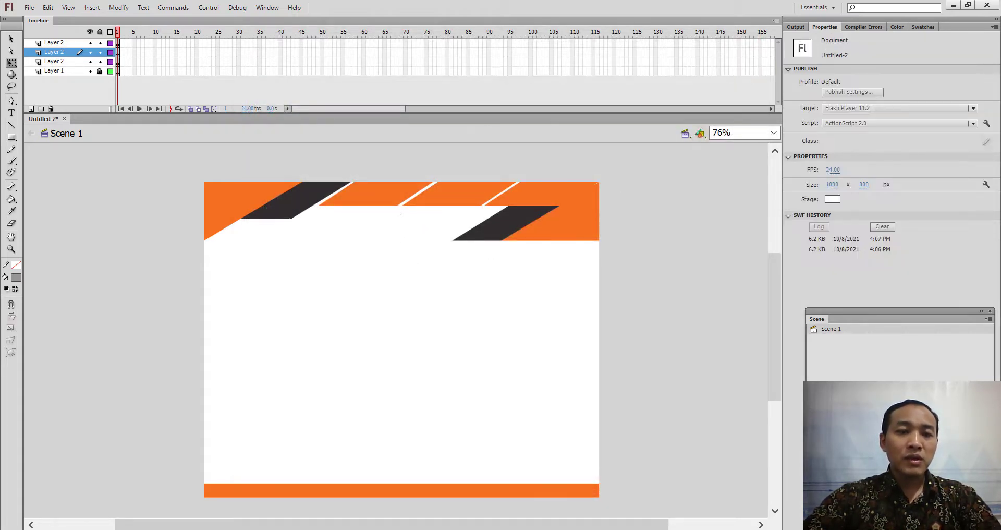
- Switch to the Movie Animasi Button PDF in Nitro Pro, read the button animation and keyframe instructions, and return to Flash
left_click(263, 529)
scroll(473, 283, "down", 6)
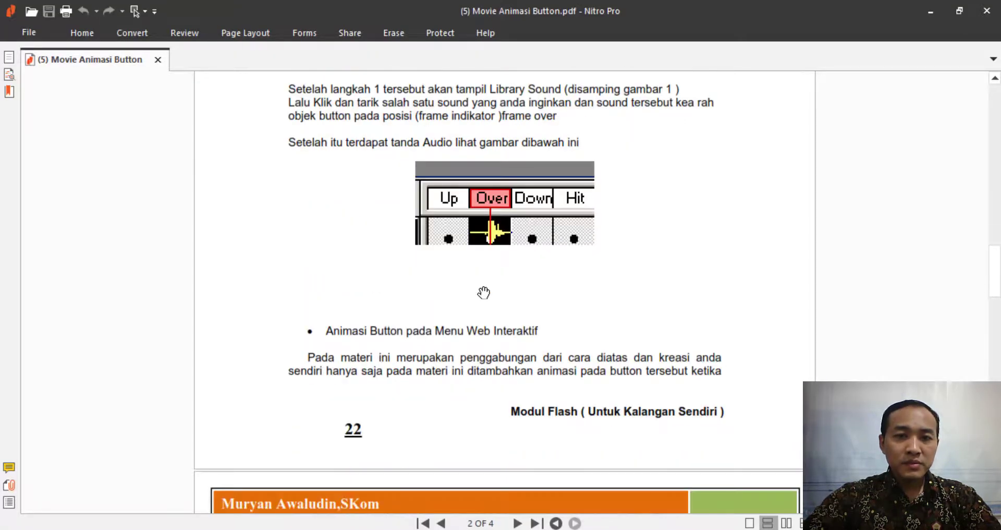
scroll(488, 299, "down", 15)
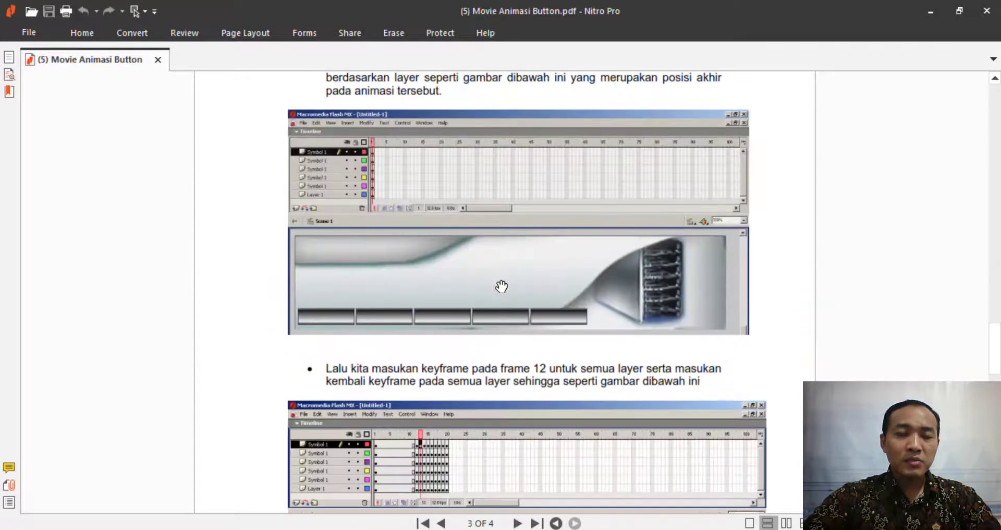
scroll(485, 245, "up", 3)
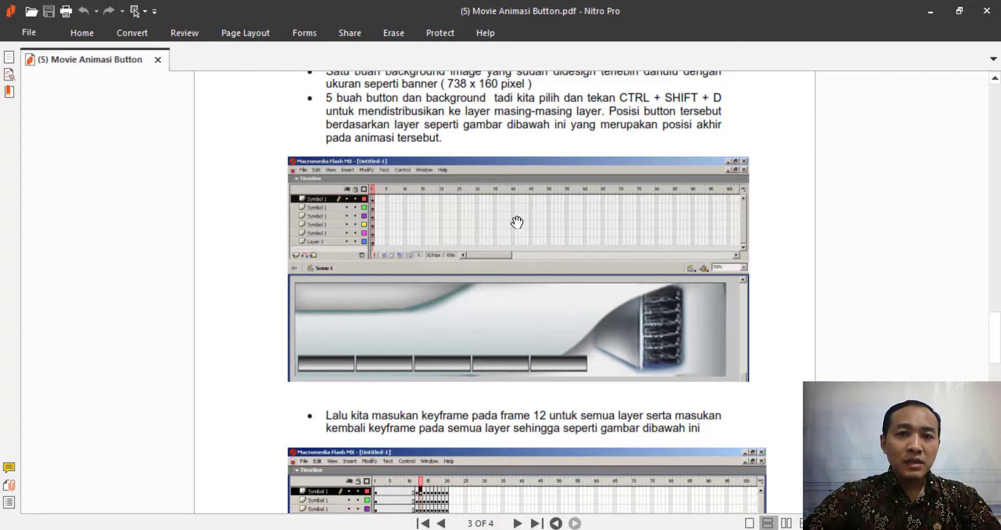
scroll(516, 222, "up", 3)
scroll(516, 222, "up", 3)
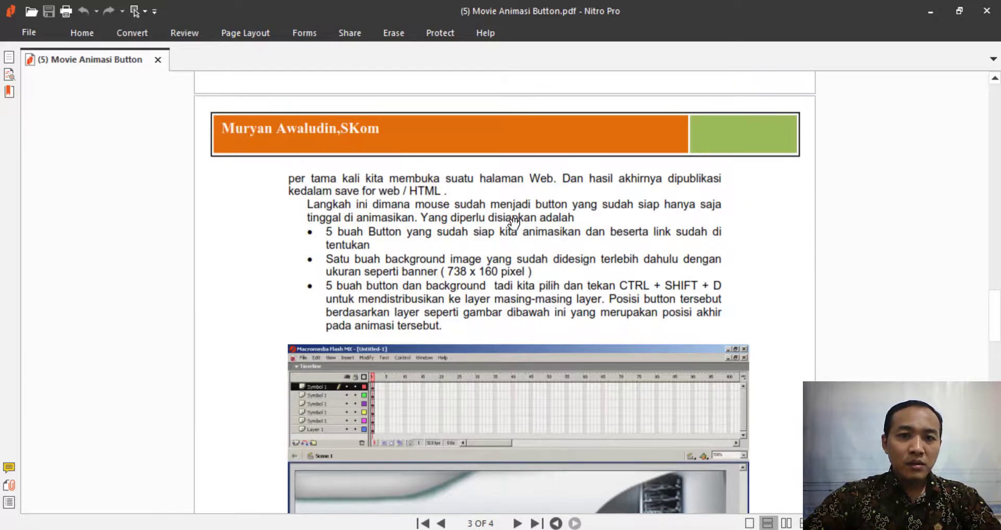
scroll(514, 246, "down", 3)
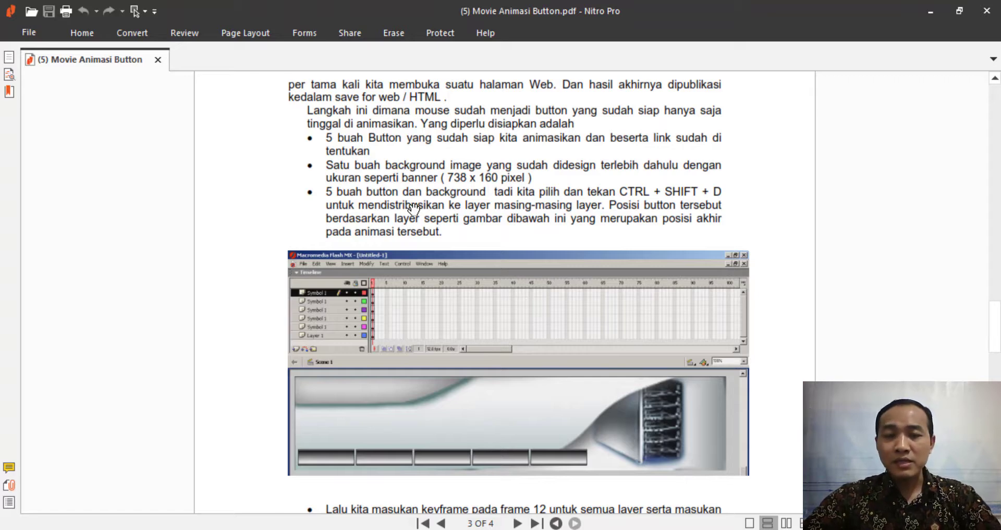
scroll(413, 209, "down", 8)
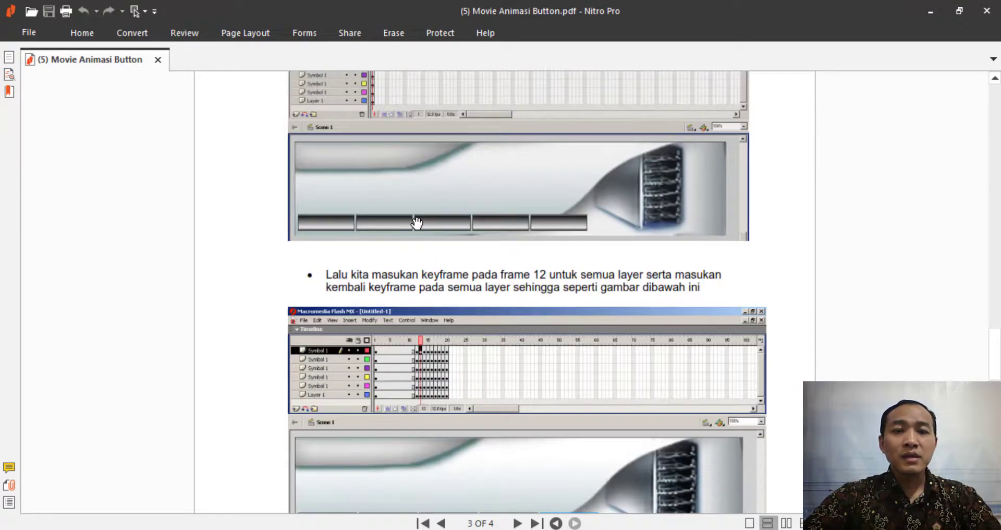
scroll(412, 221, "down", 3)
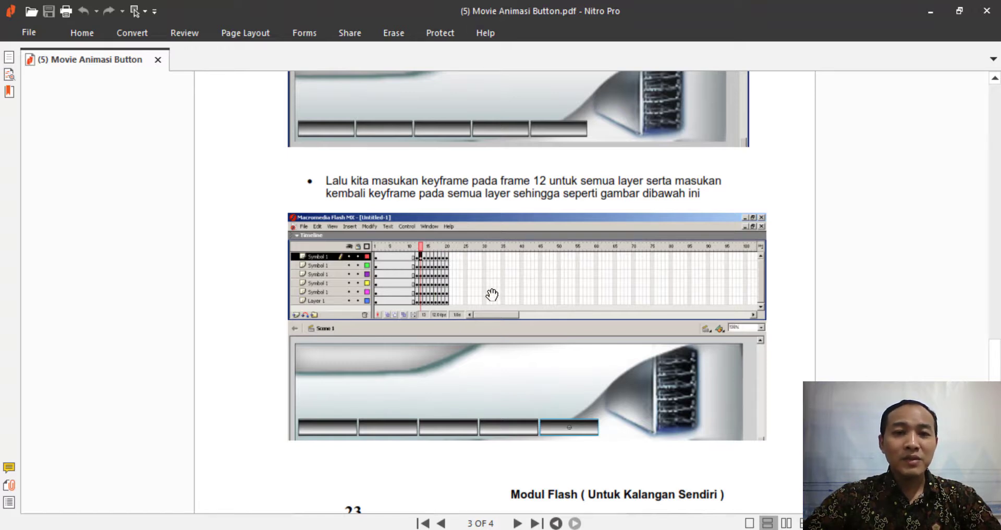
scroll(498, 313, "down", 13)
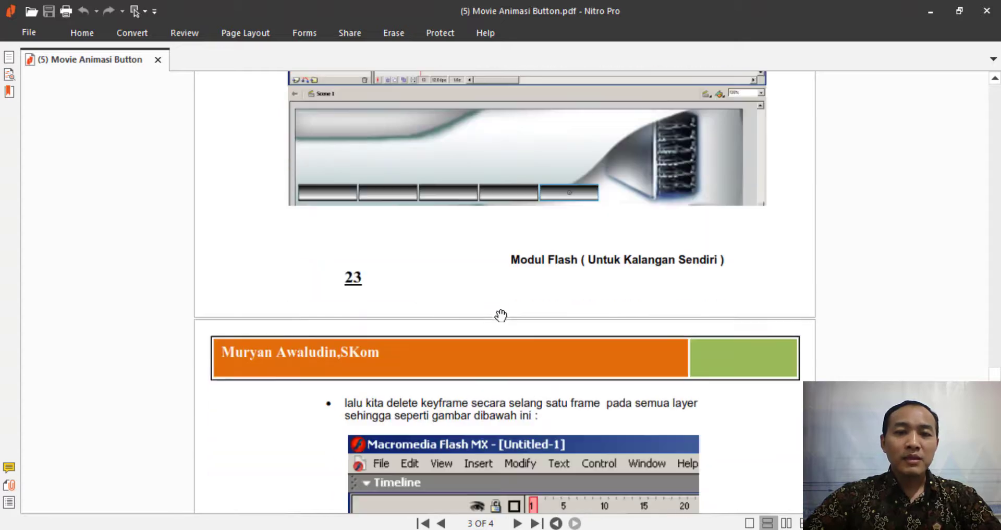
key("alt+Tab")
key("alt+Tab")
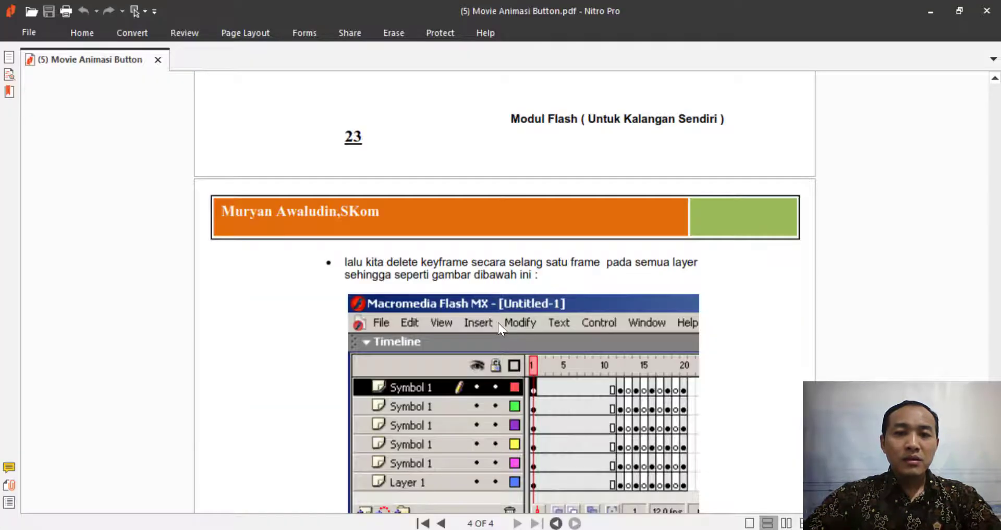
key("alt+Tab")
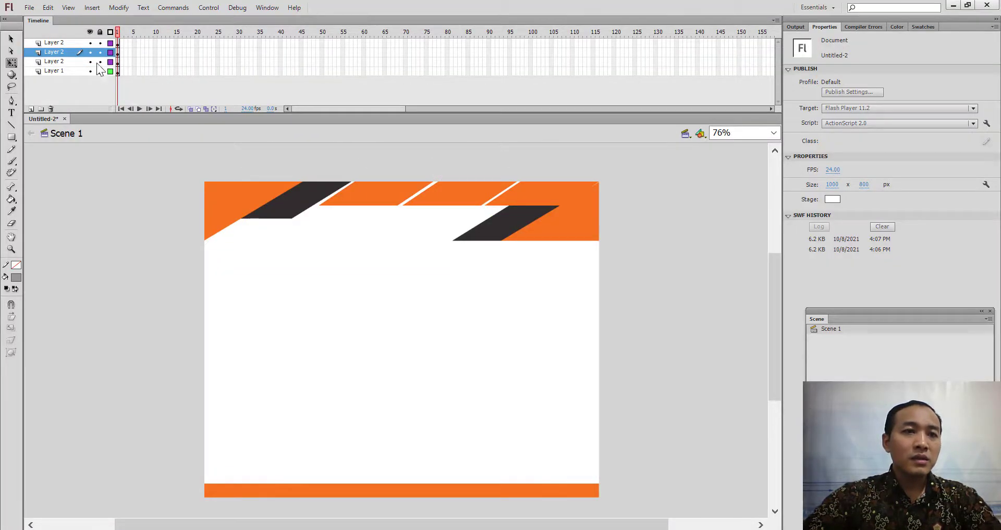
- Rename the three button layers, from the lowest upward, as btn1, btn2 and btn3
left_click(61, 62)
right_click(62, 52)
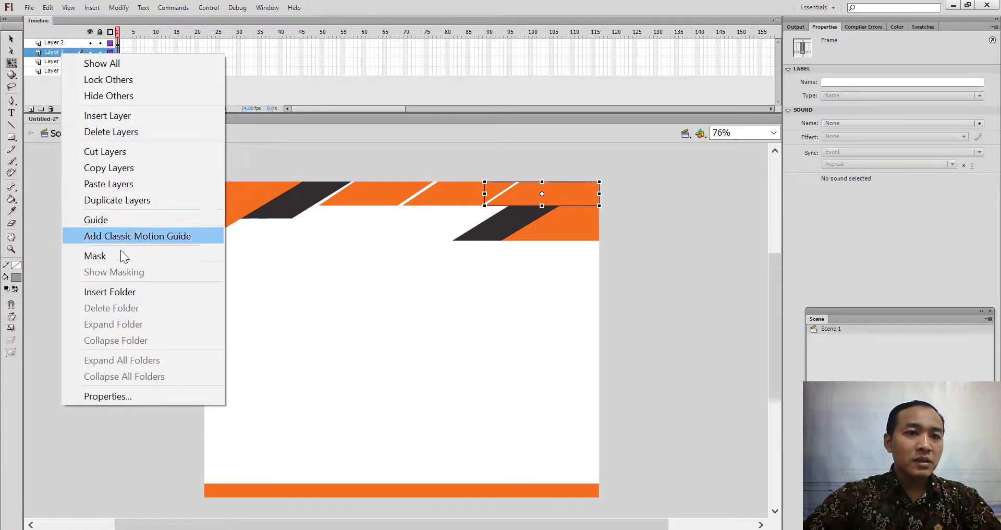
right_click(54, 62)
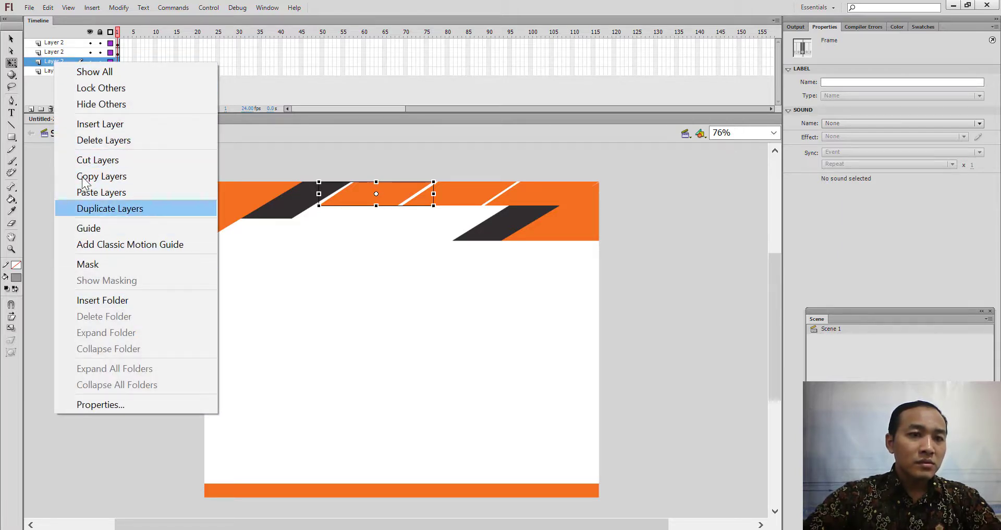
double_click(51, 62)
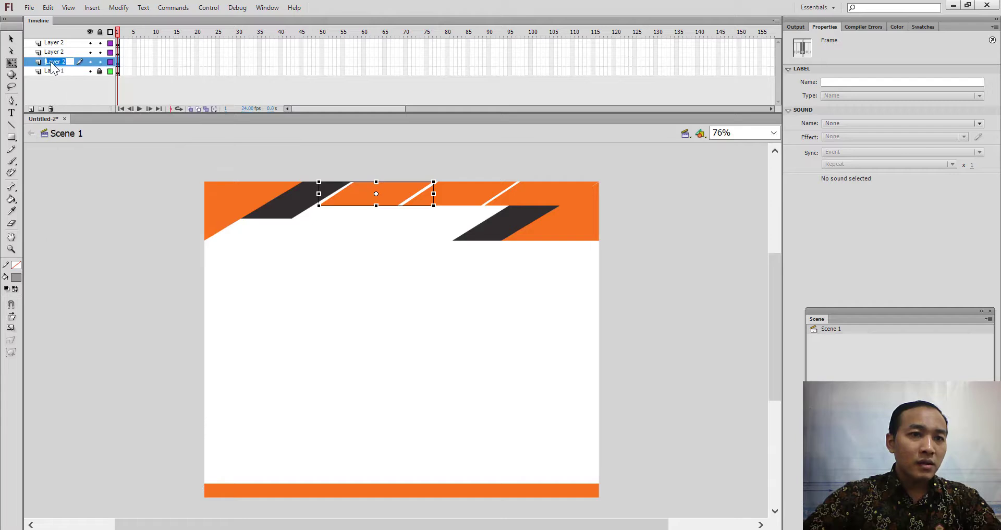
type("b")
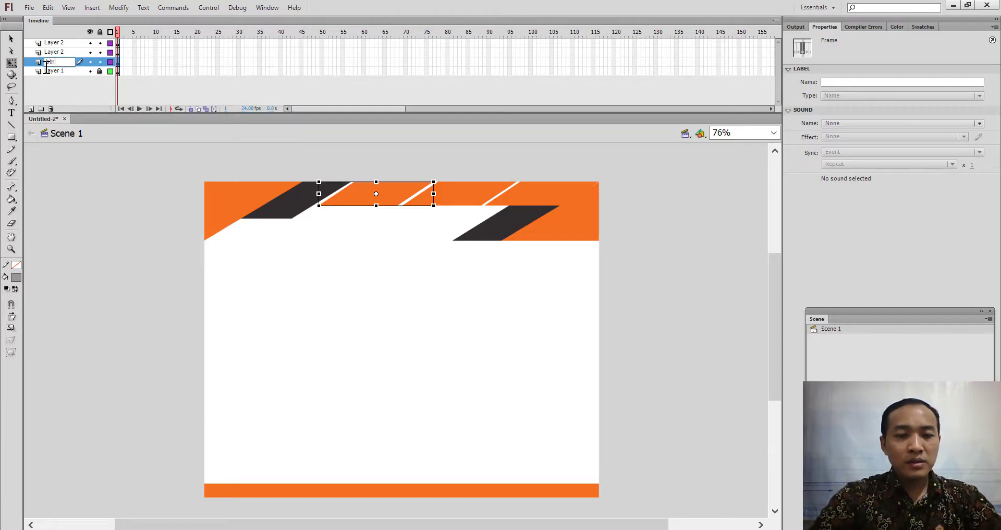
type("tn")
double_click(52, 53)
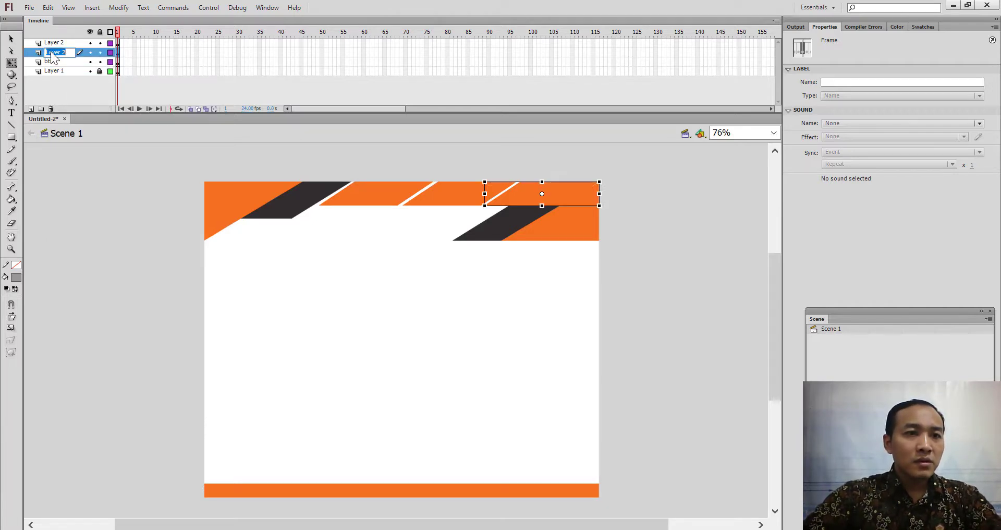
type("btn2")
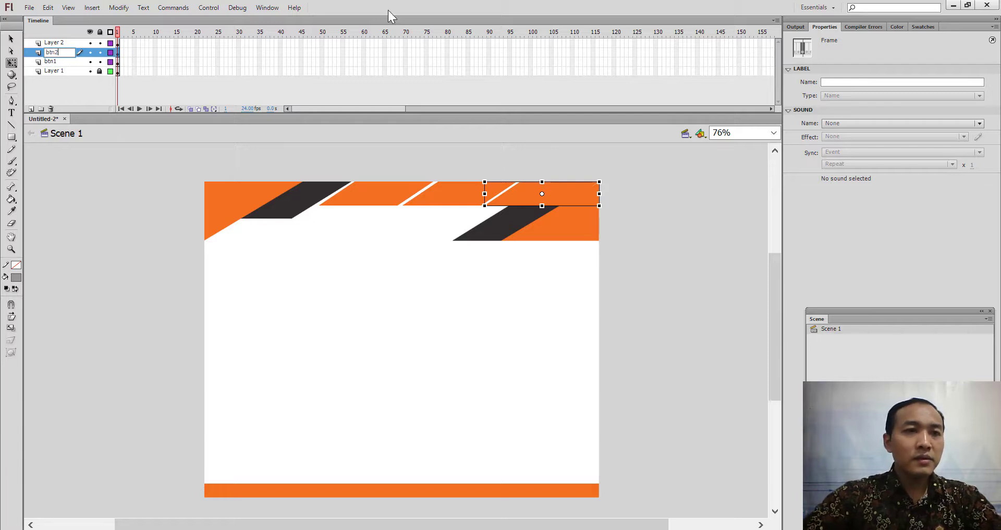
double_click(52, 42)
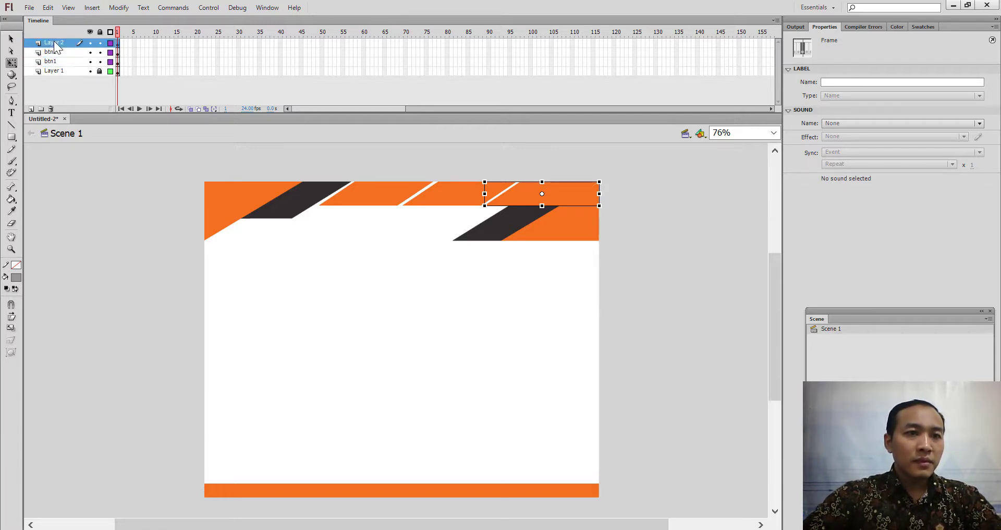
type("btn3")
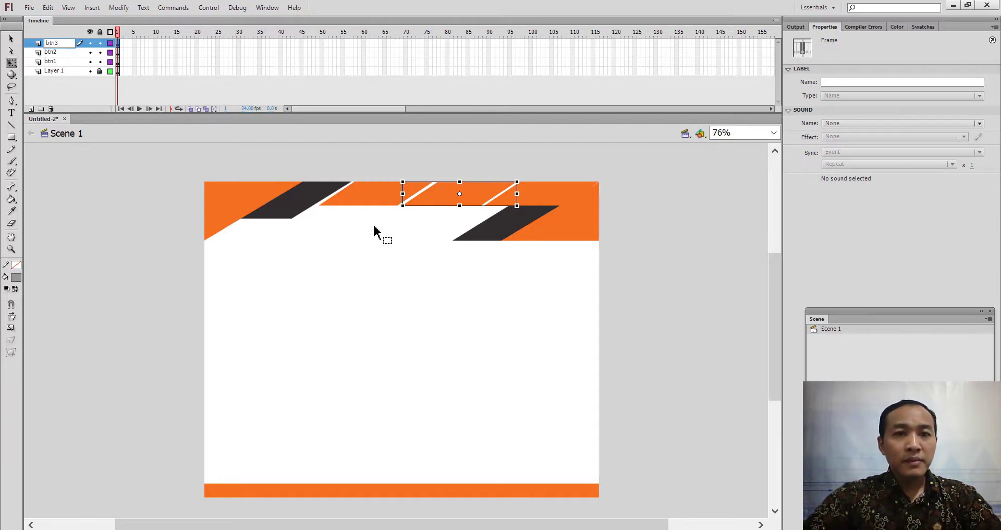
left_click(376, 230)
- Check which button on the stage belongs to each of the btn layers, and clear the selection
left_click(389, 197)
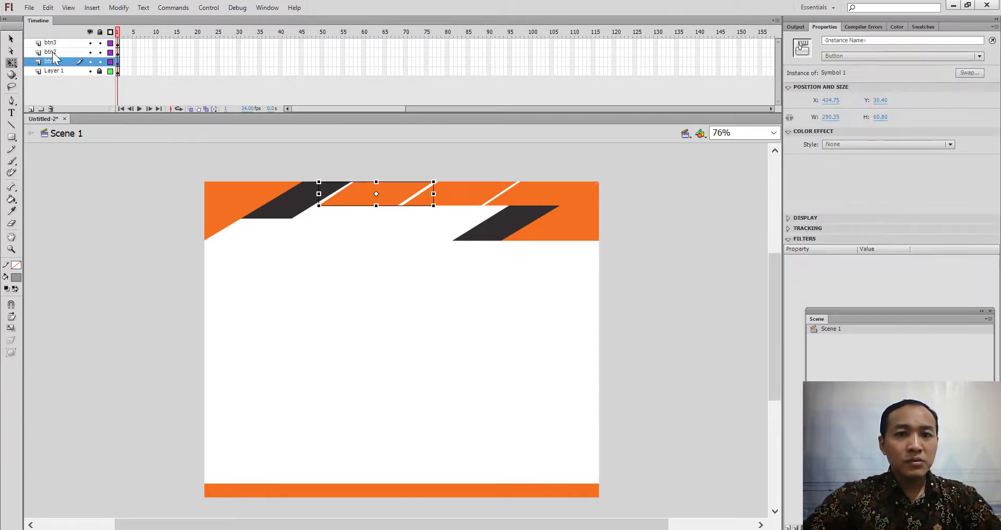
left_click(53, 52)
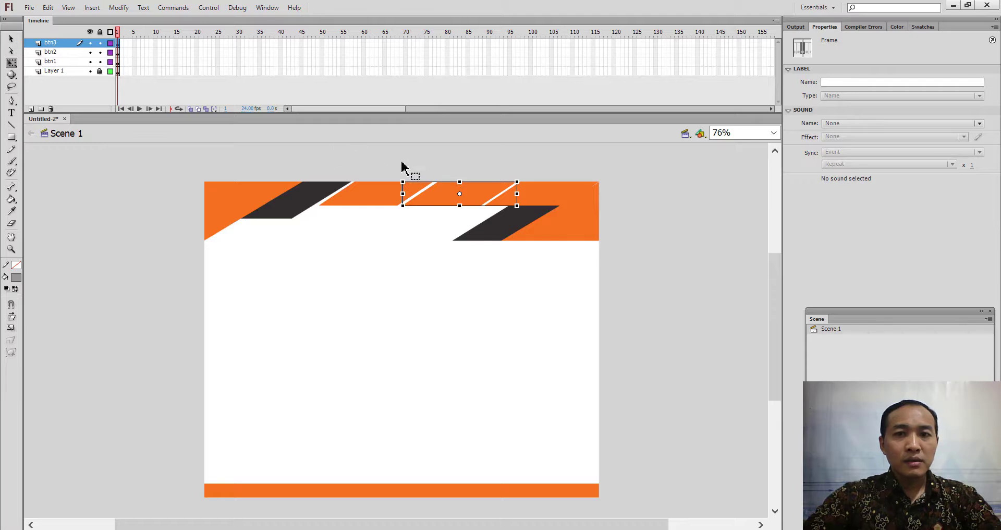
left_click(570, 194)
left_click(690, 193)
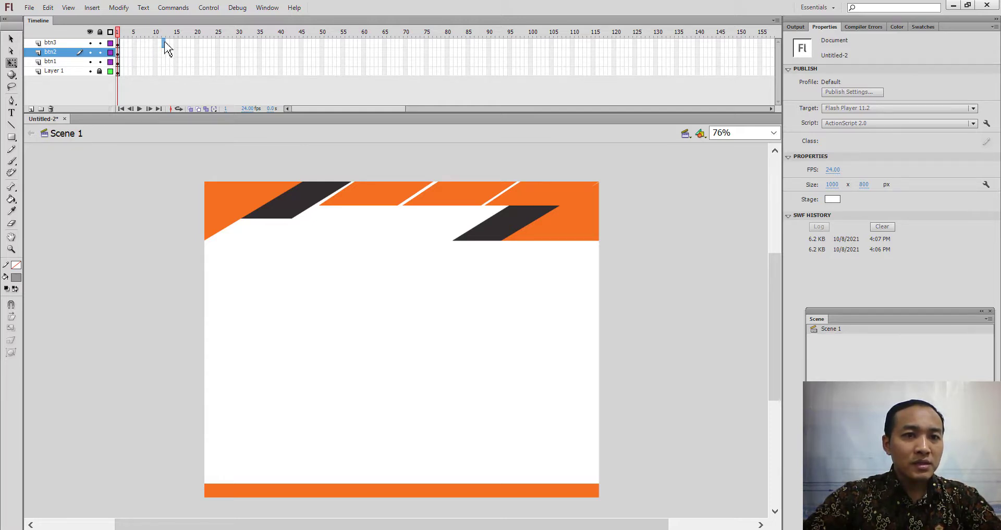
- Insert a keyframe at frame 12 on all four layers
left_click_drag(164, 43, 168, 73)
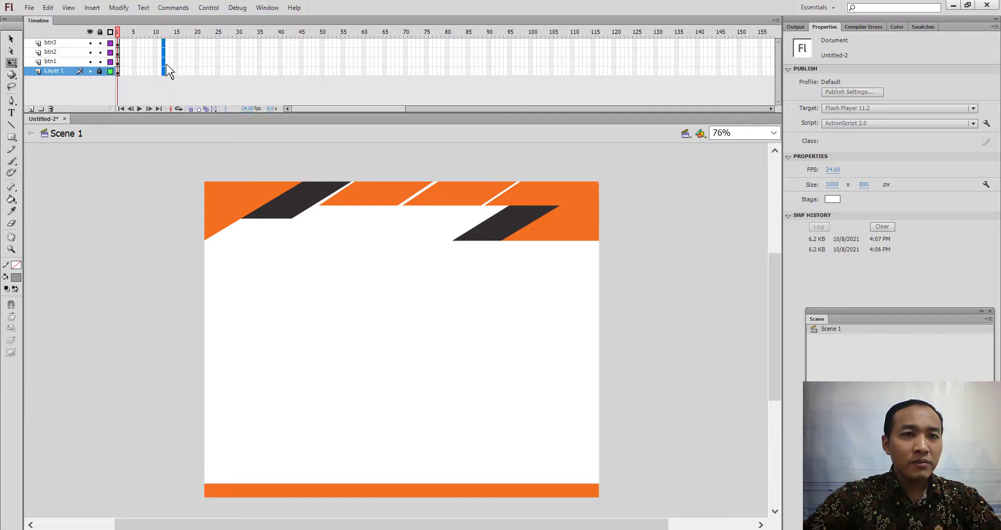
right_click(164, 66)
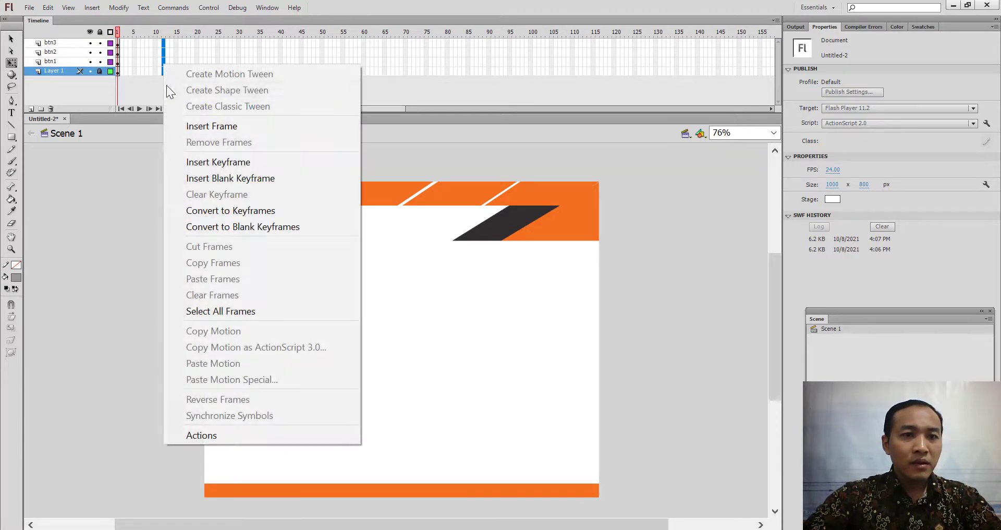
left_click(212, 163)
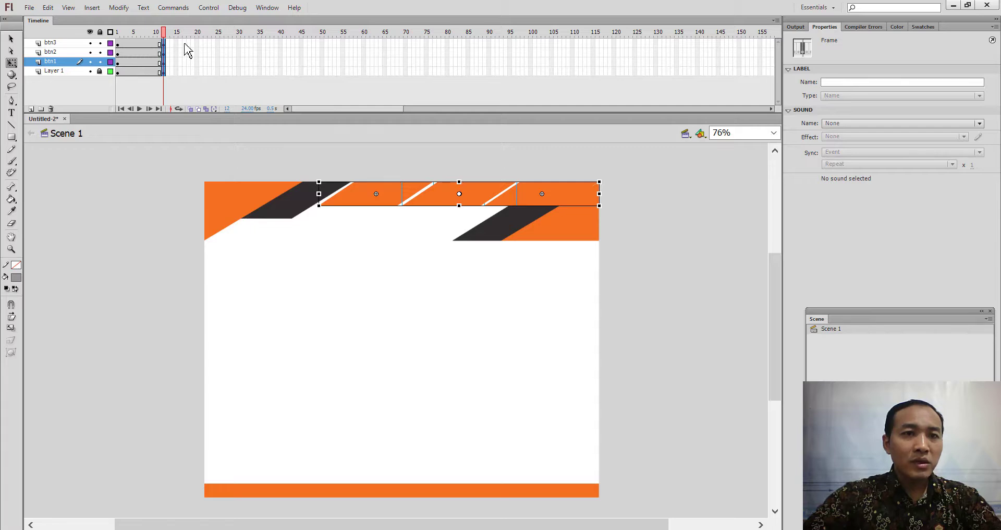
- Select frames 13 to 25 across all four layers and insert keyframes at frame 25
left_click(175, 43)
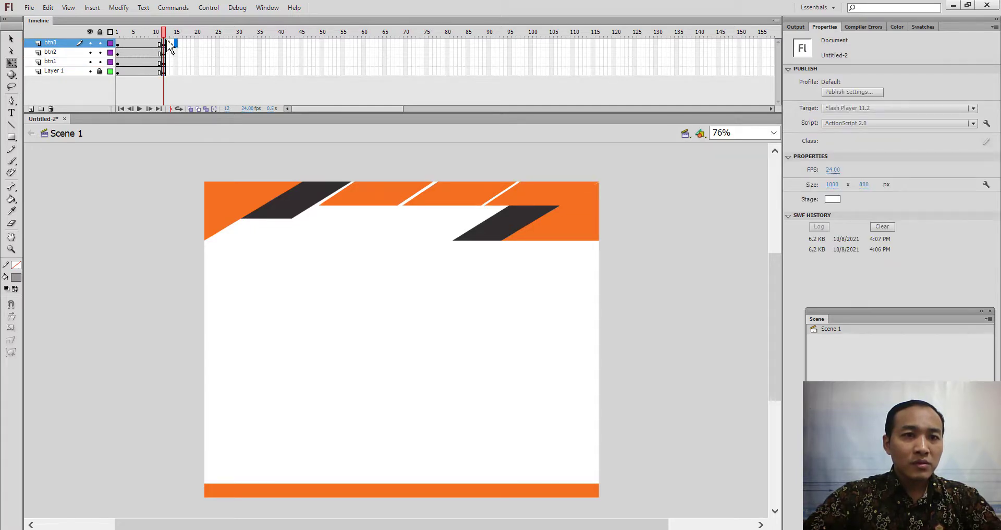
left_click_drag(167, 42, 216, 77)
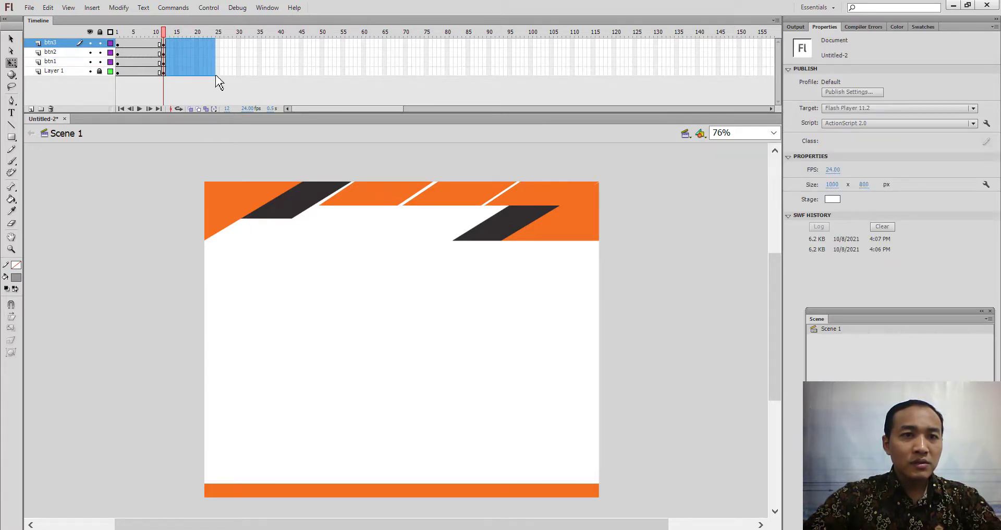
right_click(198, 44)
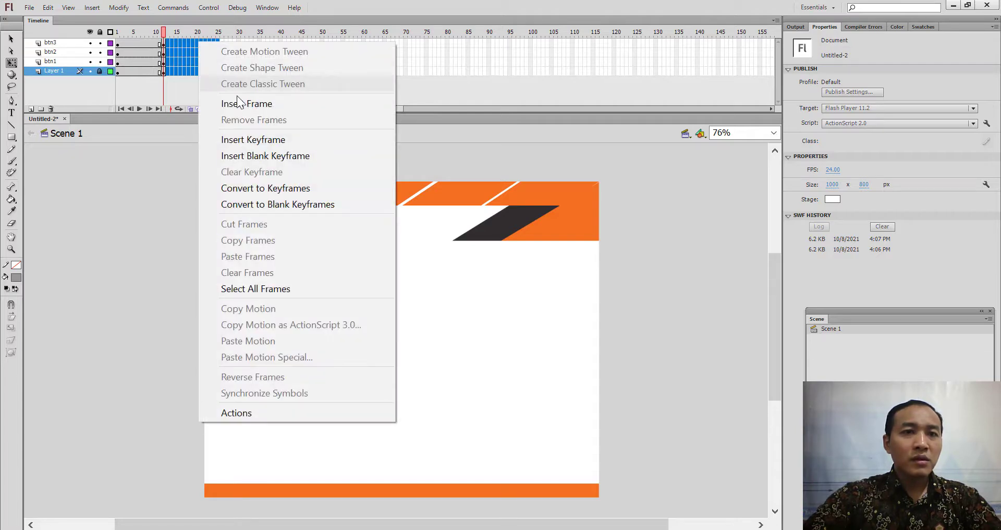
left_click(274, 143)
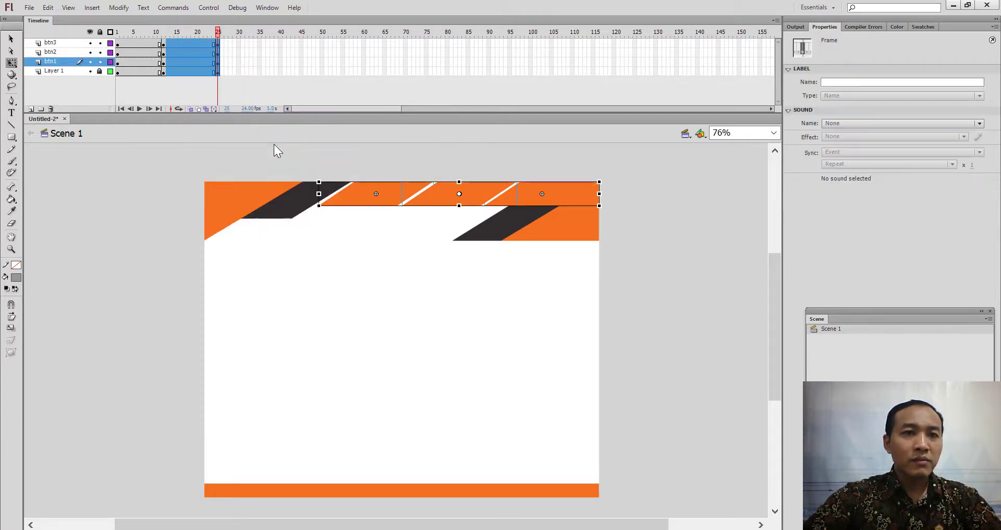
- Undo the keyframes inserted at frame 25 on all four layers and clear the frame selection
key("ctrl+z")
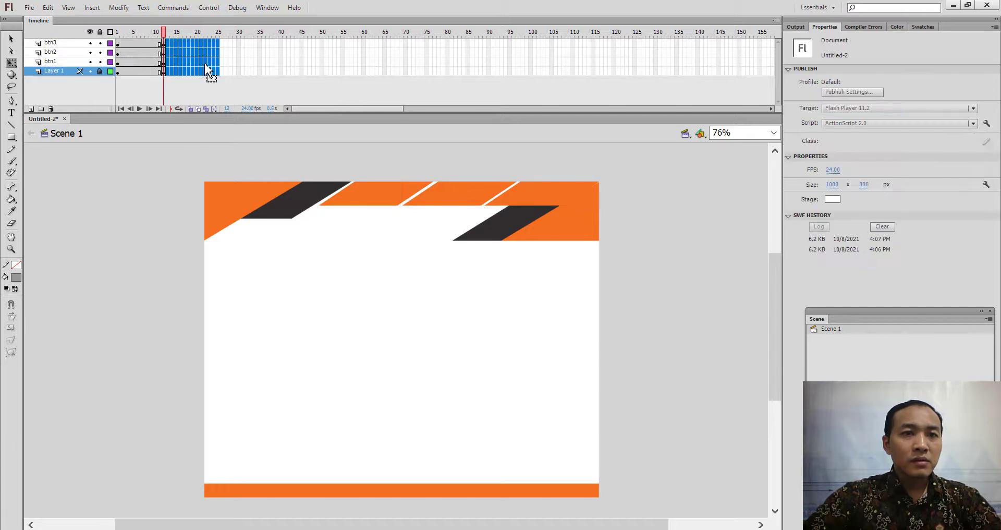
left_click(180, 53)
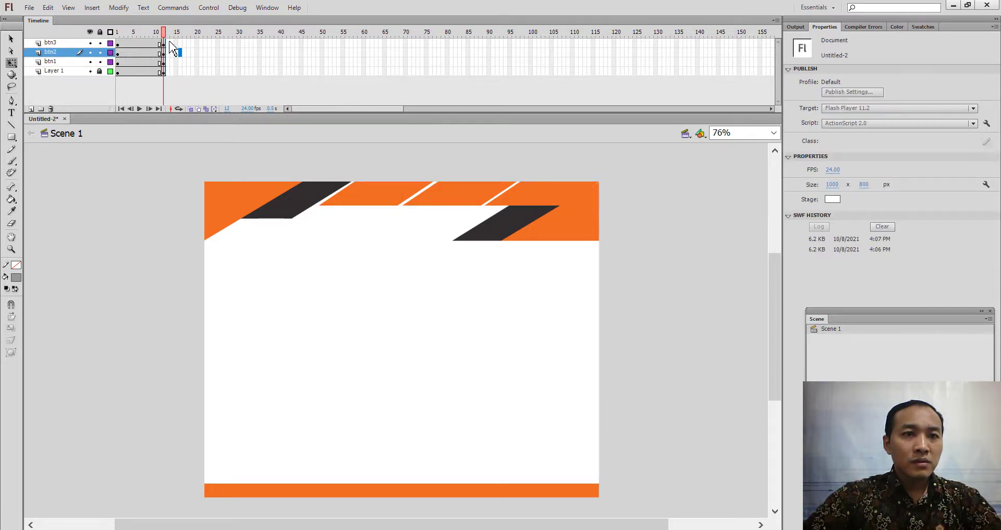
left_click_drag(164, 43, 214, 79)
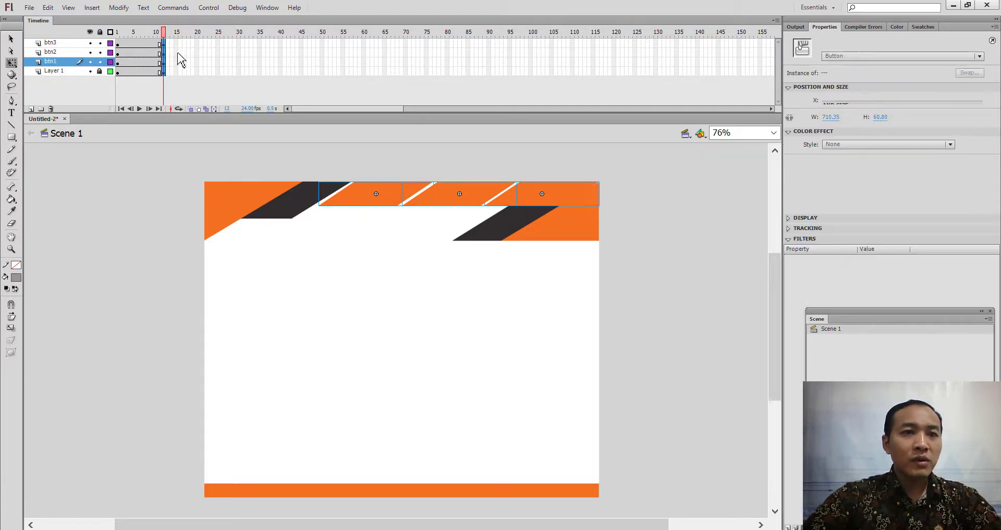
left_click(177, 53)
left_click_drag(166, 42, 169, 77)
left_click_drag(163, 45, 165, 82)
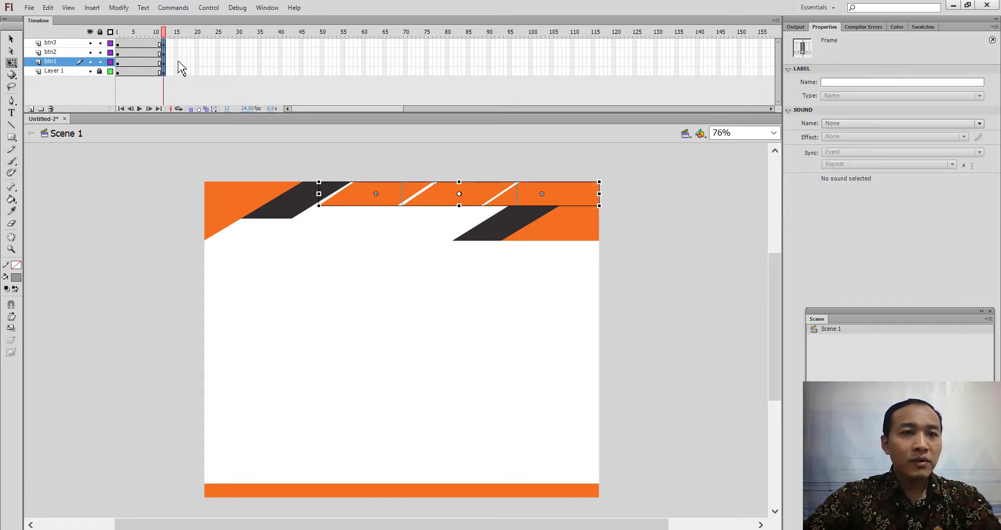
left_click(167, 42)
left_click(175, 49)
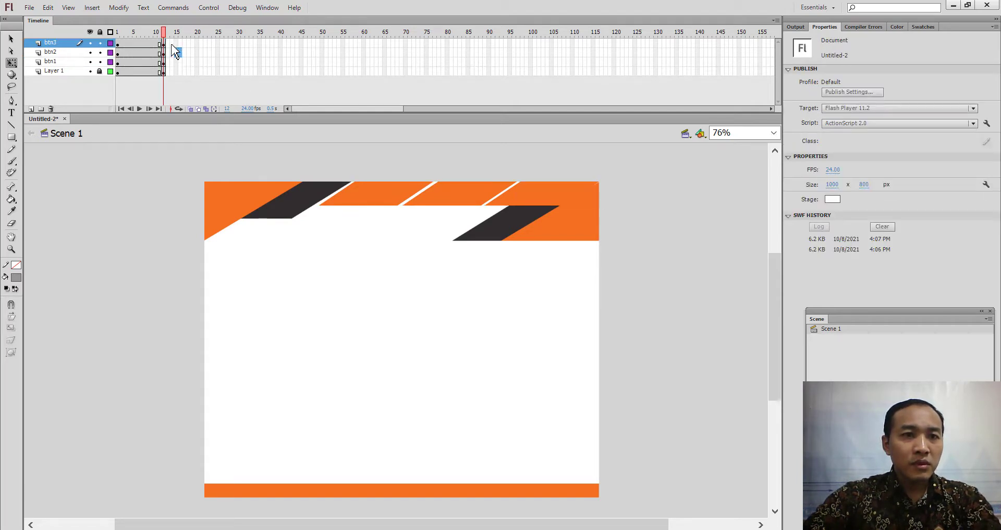
- Insert a keyframe at every frame from 13 to 25 on all four layers
left_click_drag(168, 44, 169, 79)
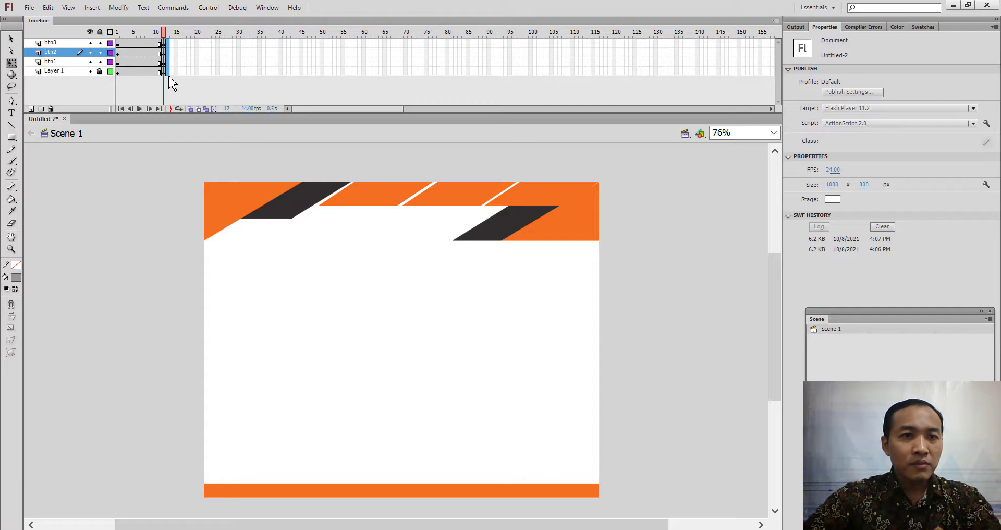
key("F6")
left_click_drag(172, 44, 176, 76)
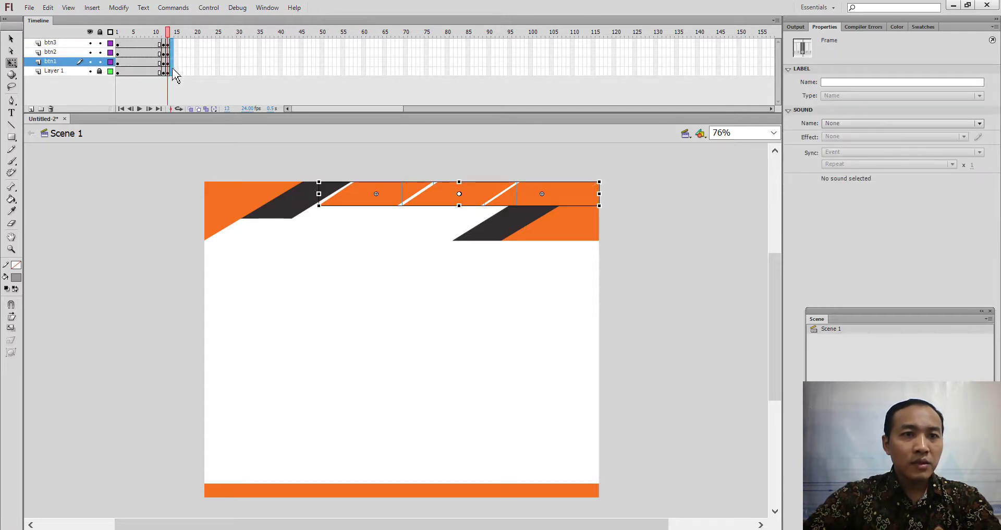
key("F6")
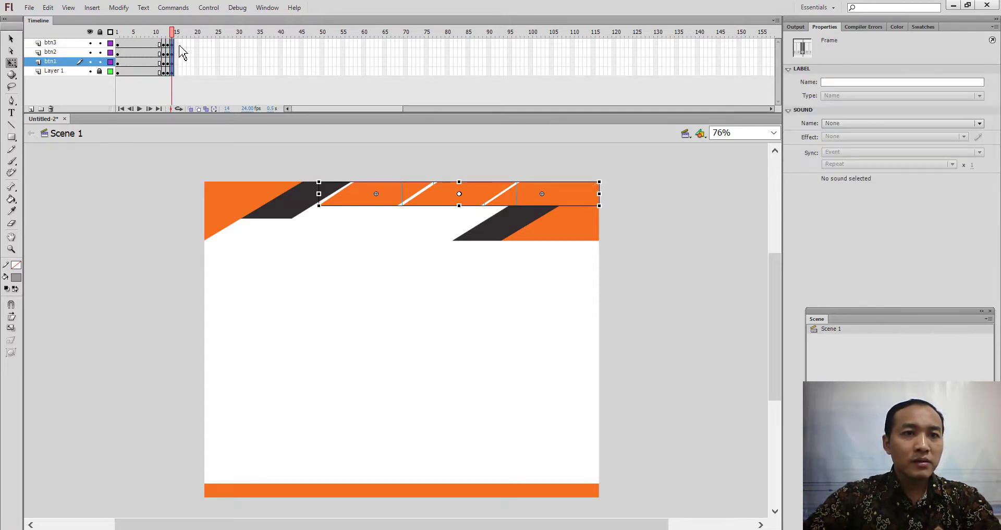
left_click_drag(176, 73, 220, 93)
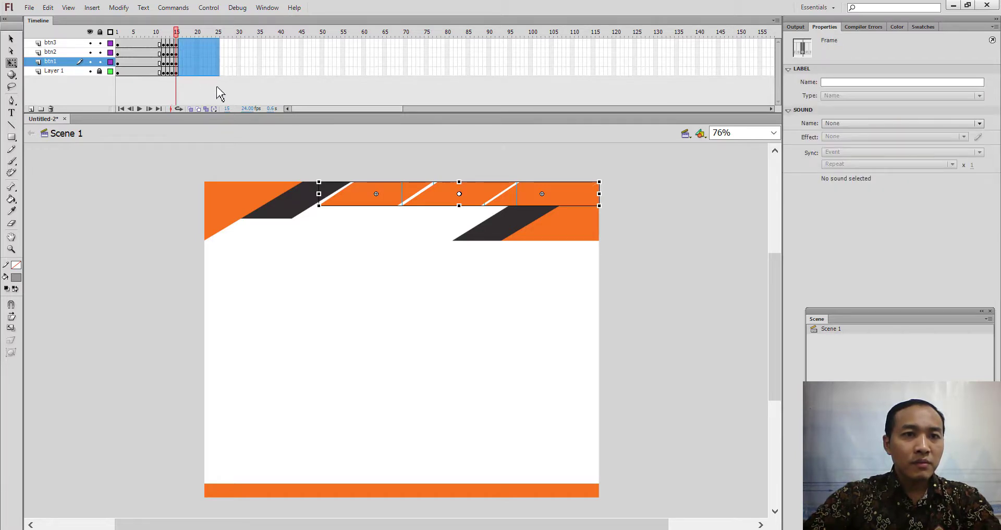
key("F6")
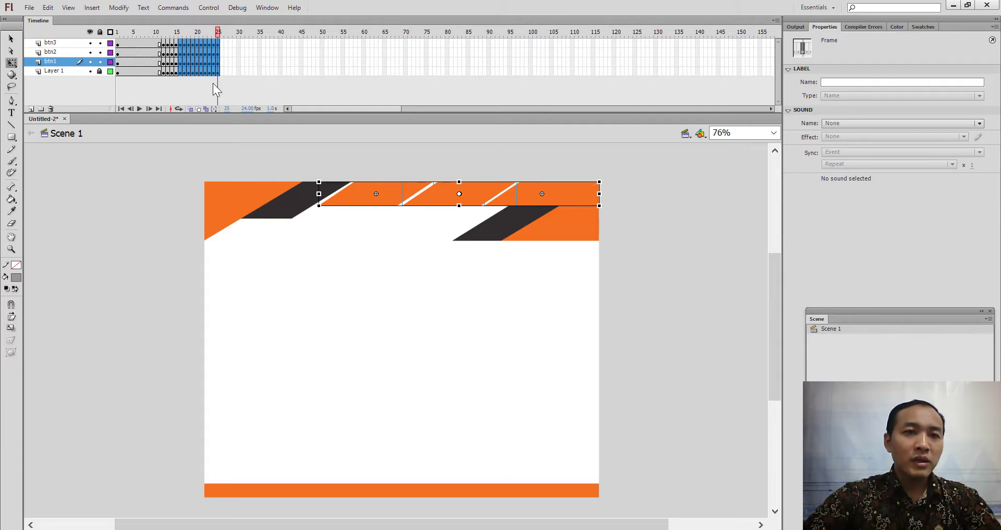
left_click(239, 62)
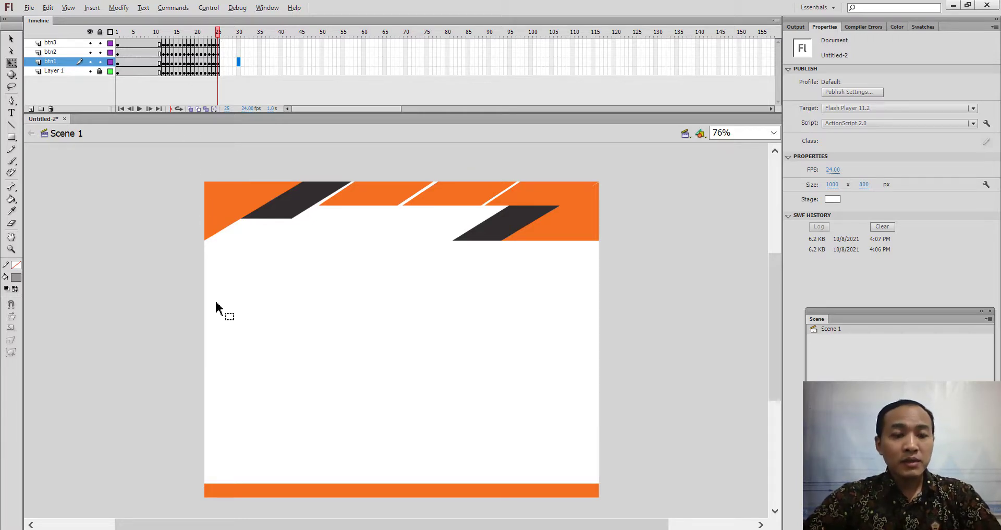
- Switch to the Movie Animasi Button PDF in Nitro Pro, examine the alternating keyframe instructions on page 4, and return to the Flash document
key("alt+Tab")
scroll(568, 264, "down", 3)
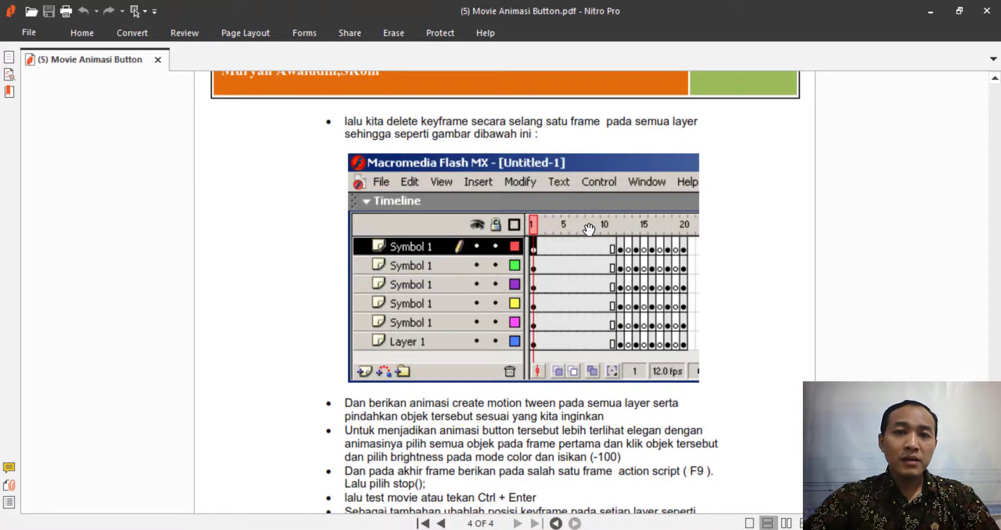
scroll(584, 232, "up", 3)
scroll(516, 235, "down", 2)
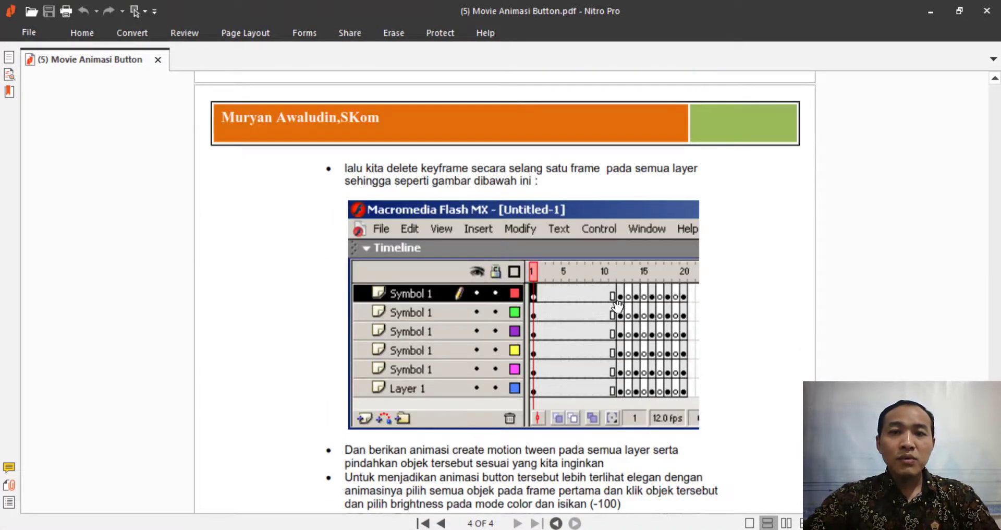
scroll(561, 369, "down", 1)
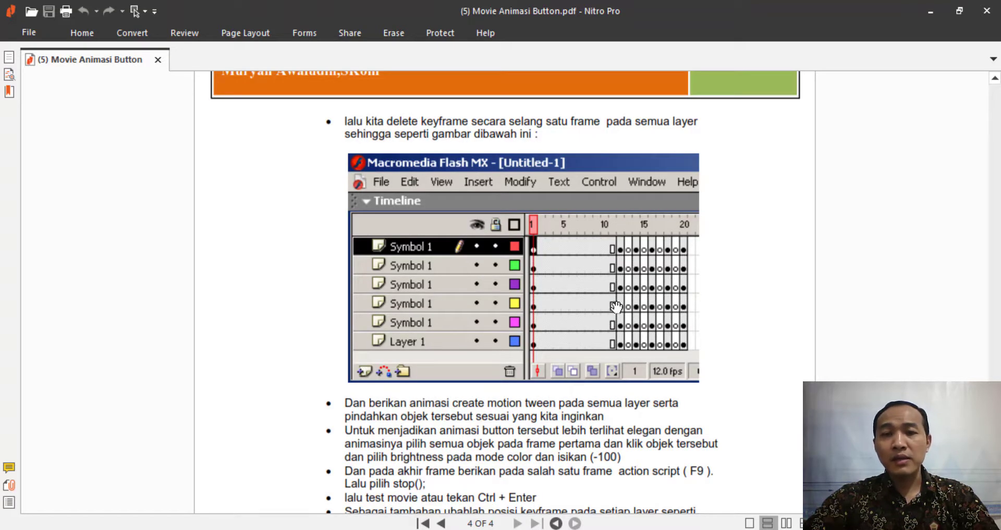
scroll(636, 282, "down", 1)
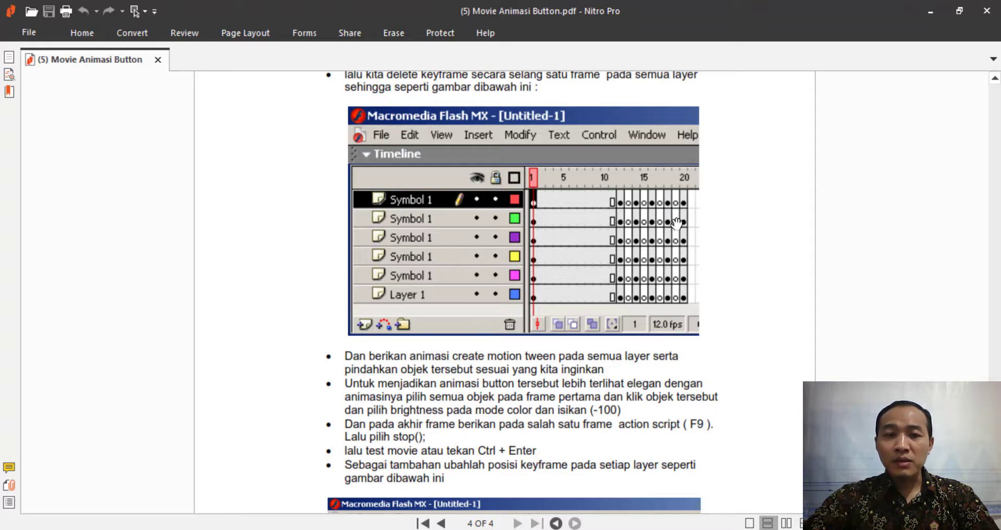
key("alt+Tab")
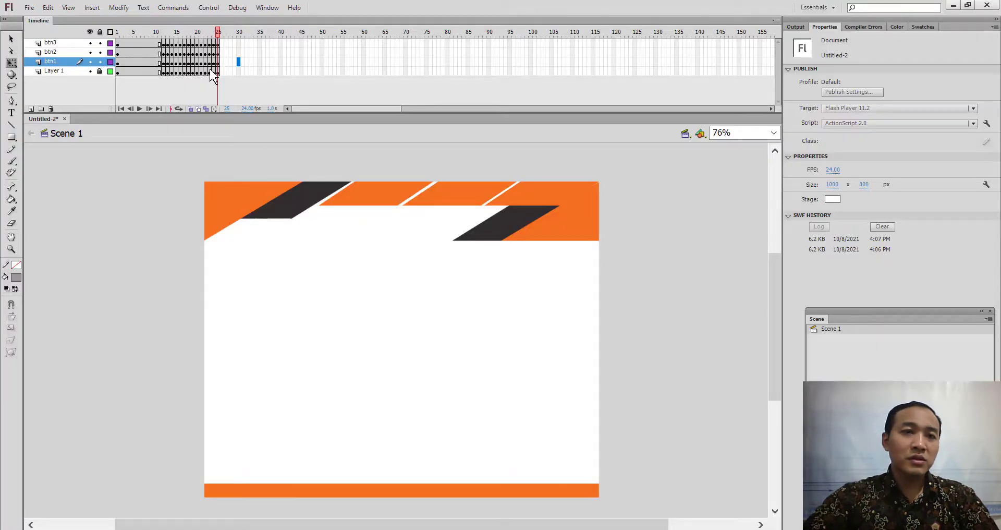
- Delete the button instances at frame 13 on layers btn1, btn2 and btn3, keeping the background layer
left_click(168, 53)
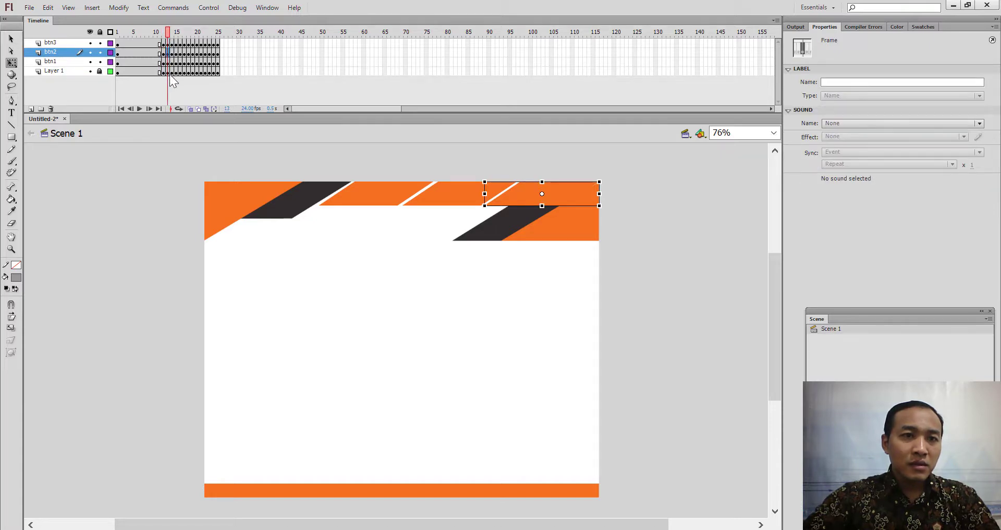
left_click(170, 74)
key("period")
left_click_drag(176, 62, 173, 79)
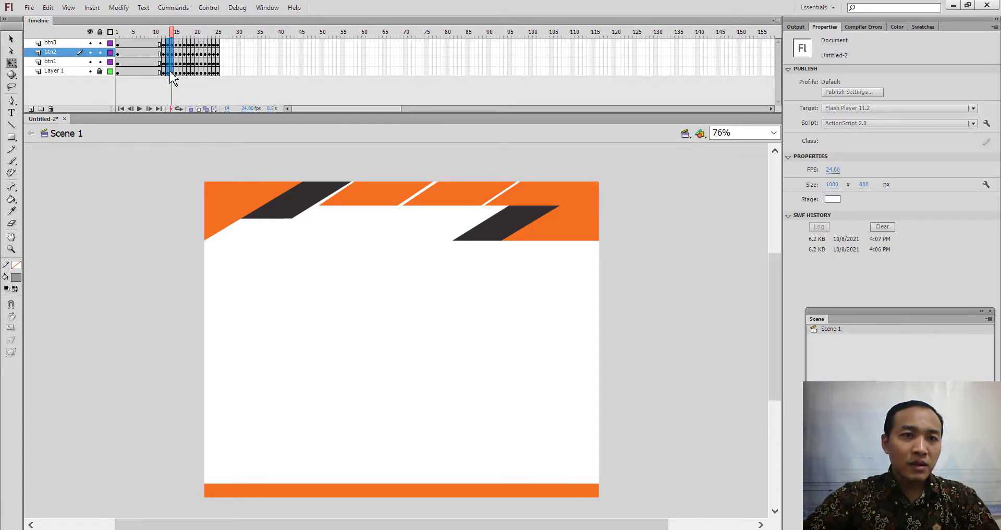
left_click(170, 63)
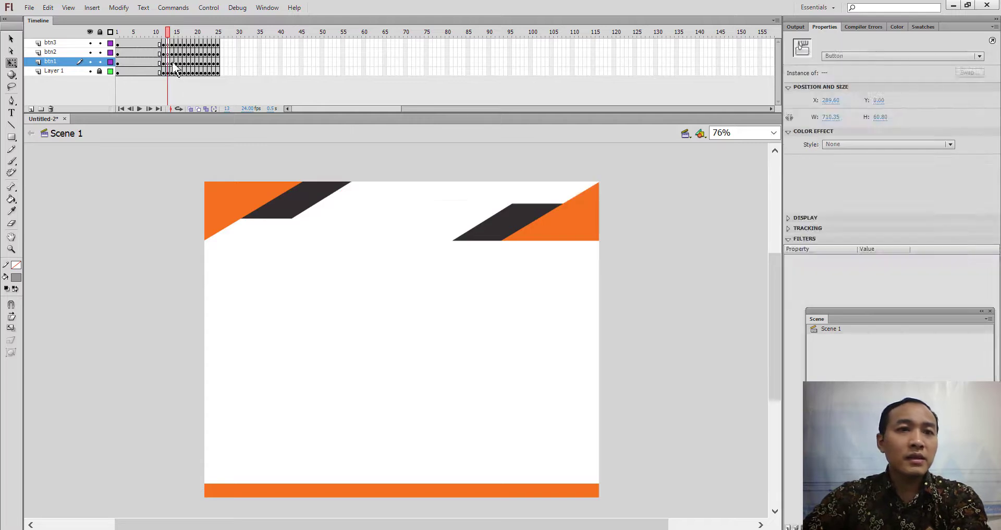
left_click(168, 72)
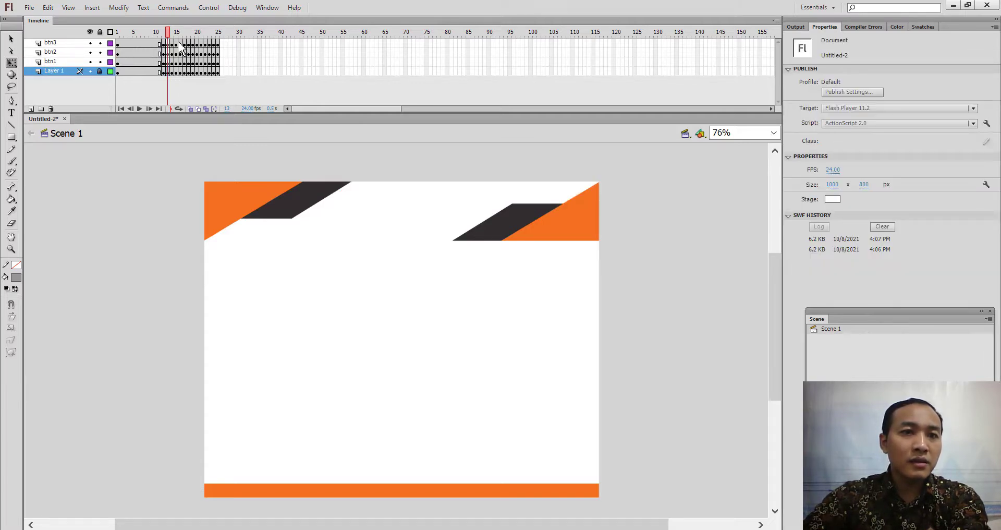
- Delete the button instances at frames 15 and 17 on the three btn layers
left_click(175, 63)
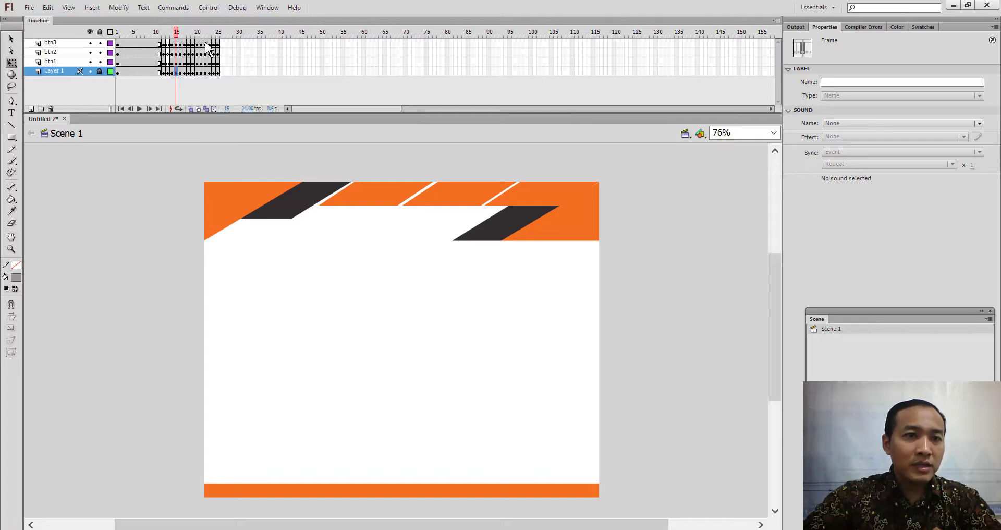
left_click(178, 63)
left_click(180, 63)
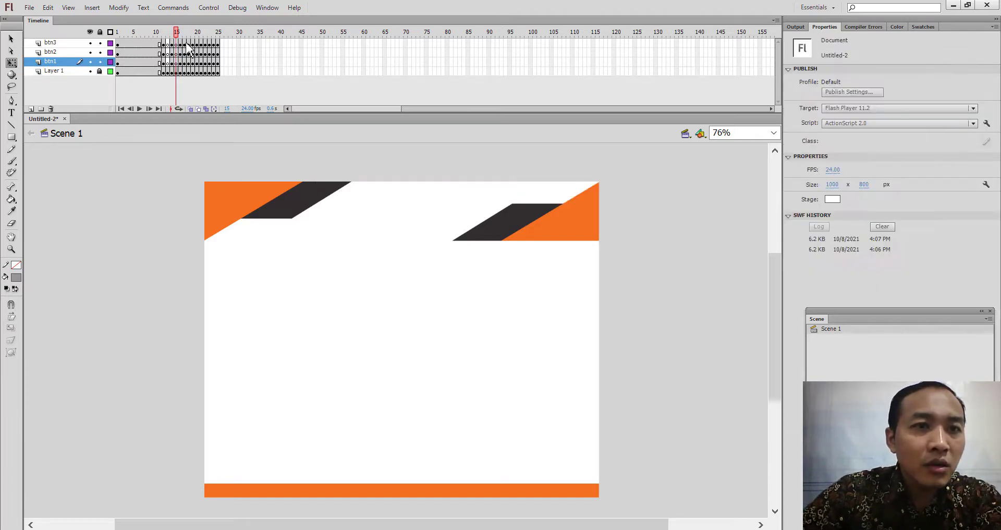
left_click(184, 62)
left_click(188, 63)
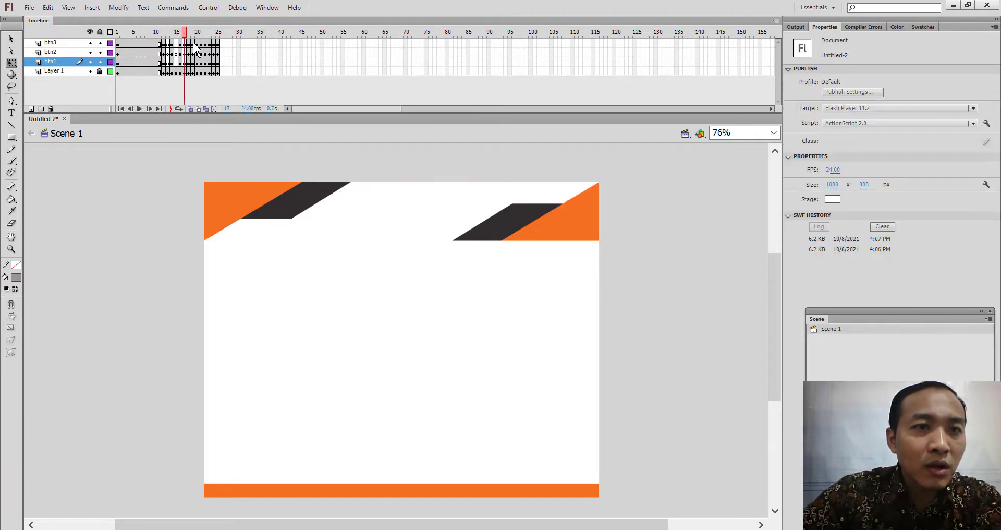
- Delete the button instances at frames 19, 21, 23 and 25 on the three btn layers
left_click(192, 63)
key("Delete")
left_click_drag(201, 46, 219, 63)
key("Delete")
key("Delete")
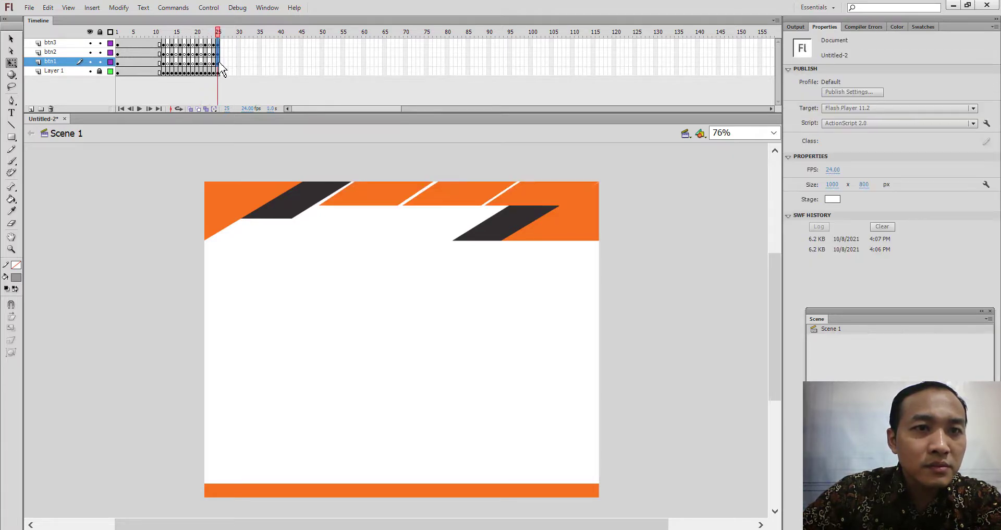
key("Delete")
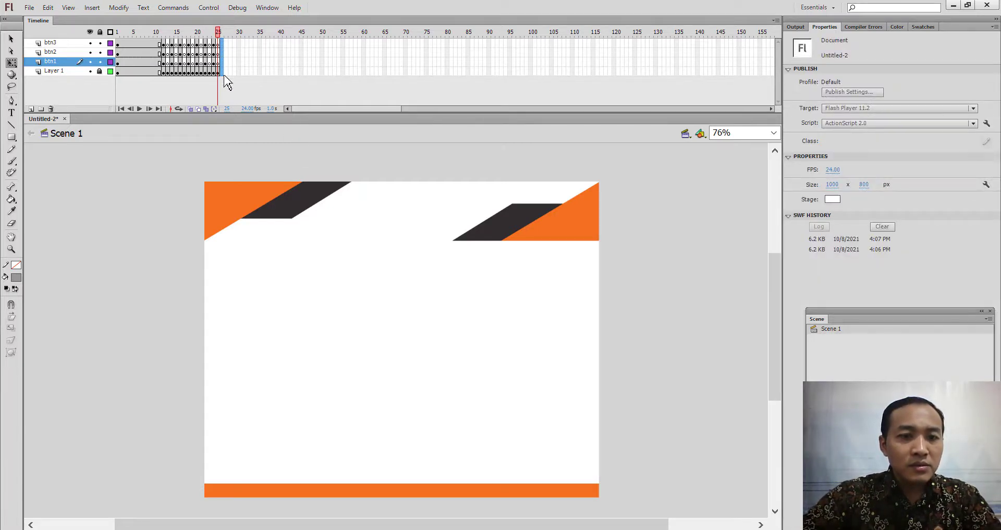
- Try to insert a keyframe at frame 26 on all four layers
left_click(223, 72)
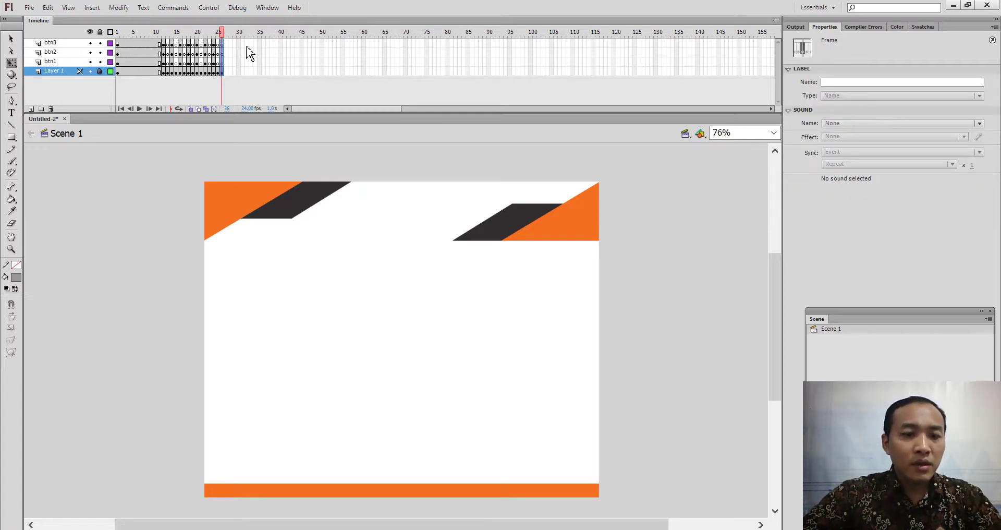
right_click(229, 60)
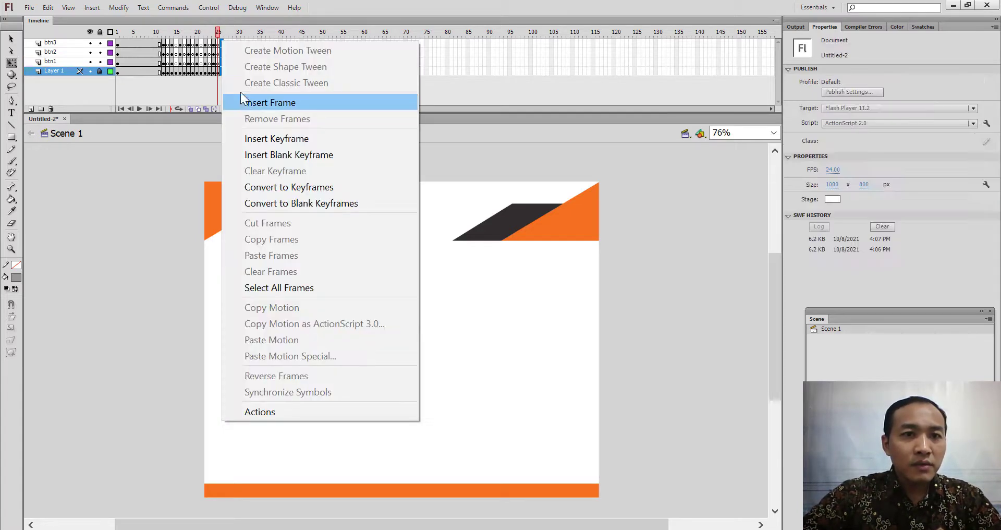
left_click(273, 142)
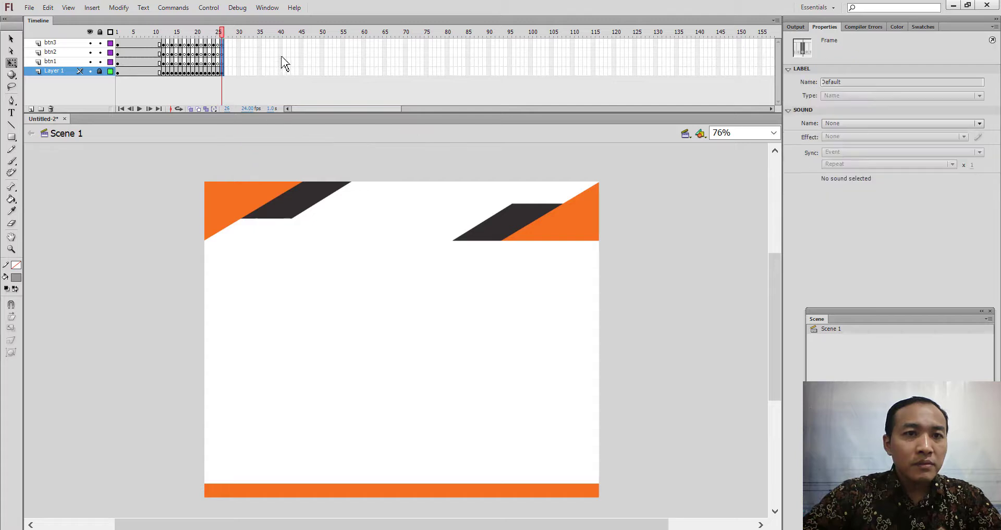
left_click(280, 52)
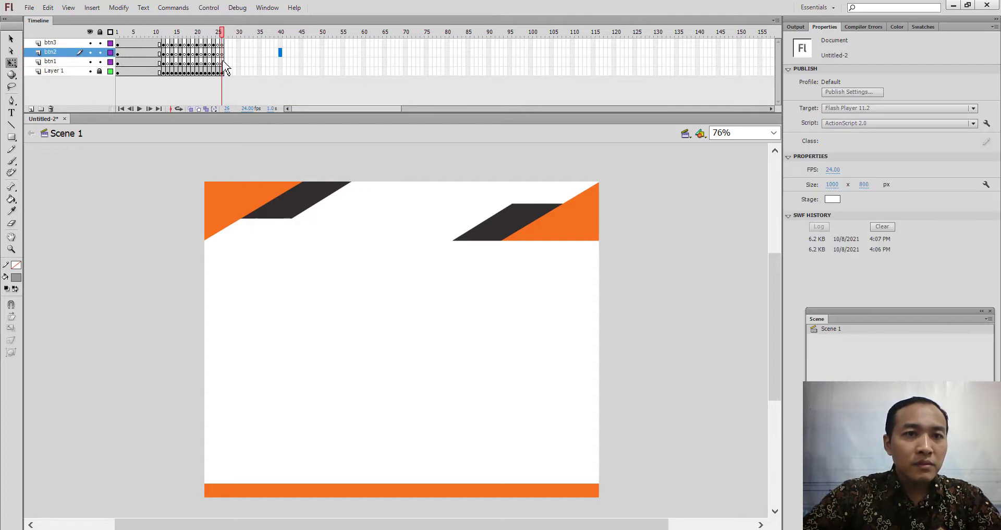
left_click(234, 69)
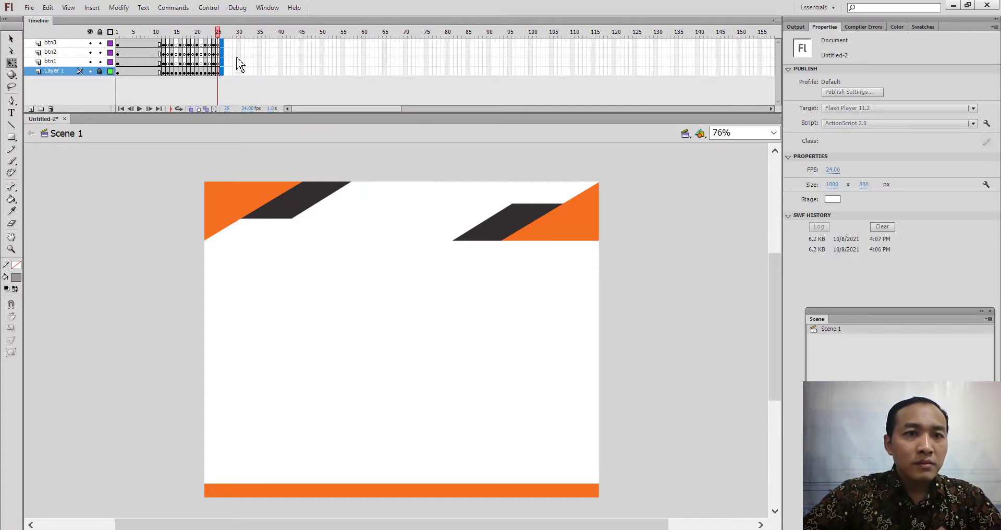
left_click(239, 62)
left_click(239, 52)
- Check the contents of frames 24 and 25 on the btn1, btn2 and btn3 layers
mouse_move(218, 33)
left_mouse_down()
mouse_move(163, 48)
mouse_move(218, 50)
mouse_move(206, 45)
left_mouse_up()
left_click(218, 46)
left_click(219, 43)
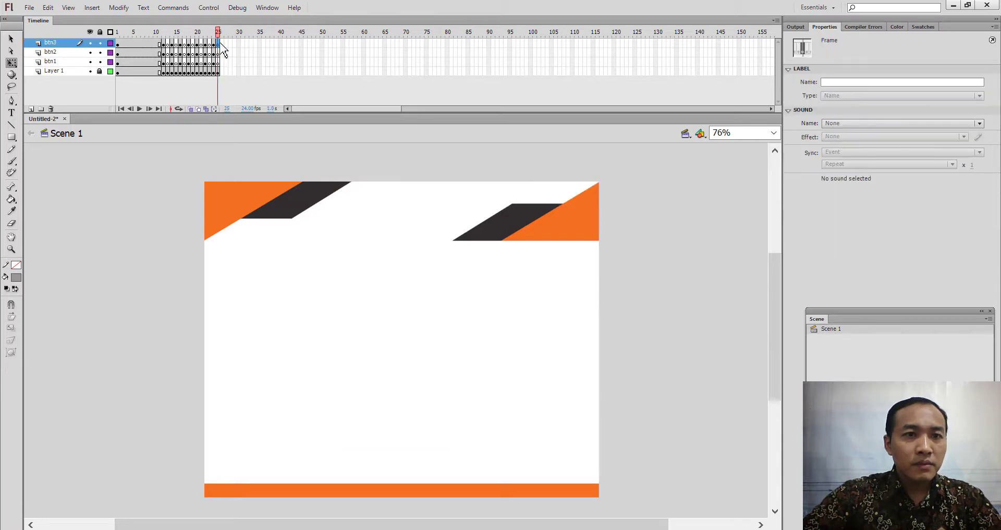
left_click(215, 44)
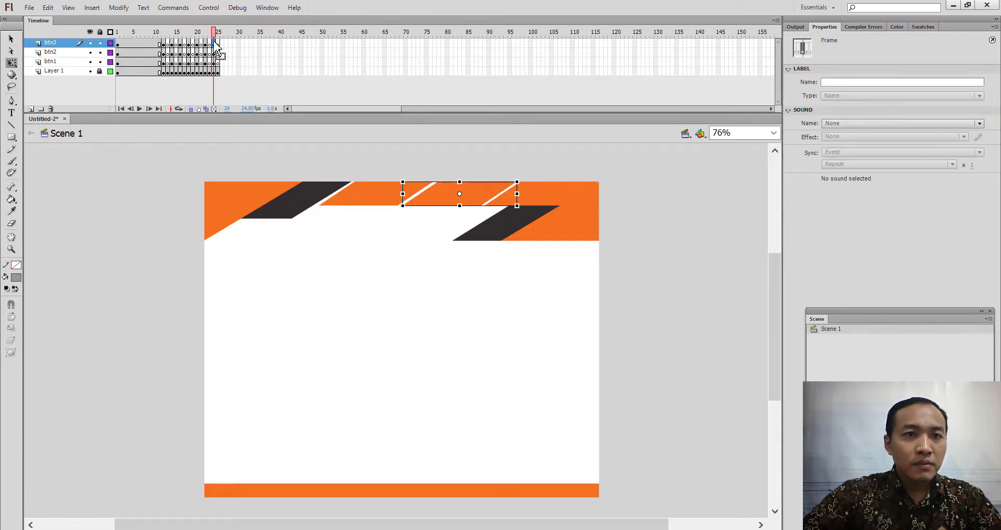
left_click(235, 52)
left_click(215, 53)
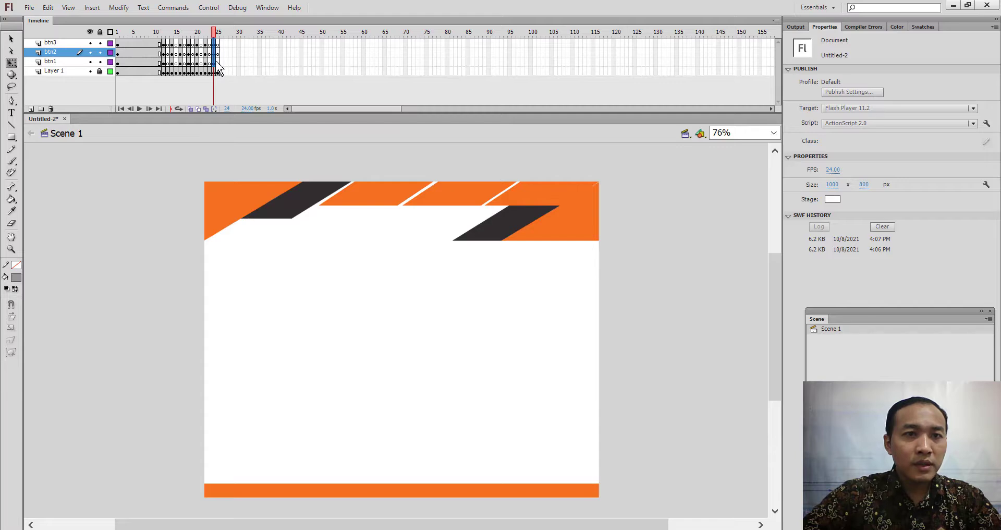
left_click(216, 63)
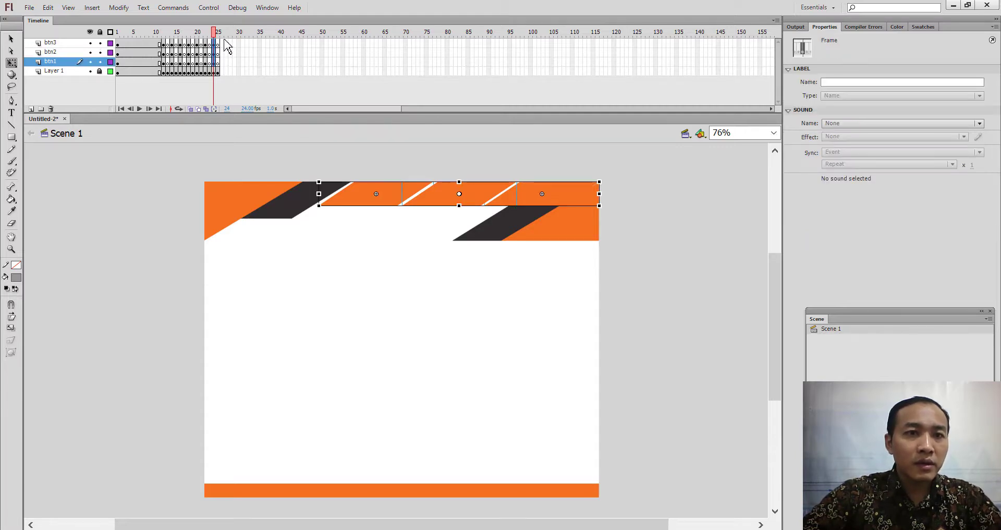
left_click_drag(224, 42, 225, 63)
right_click(223, 61)
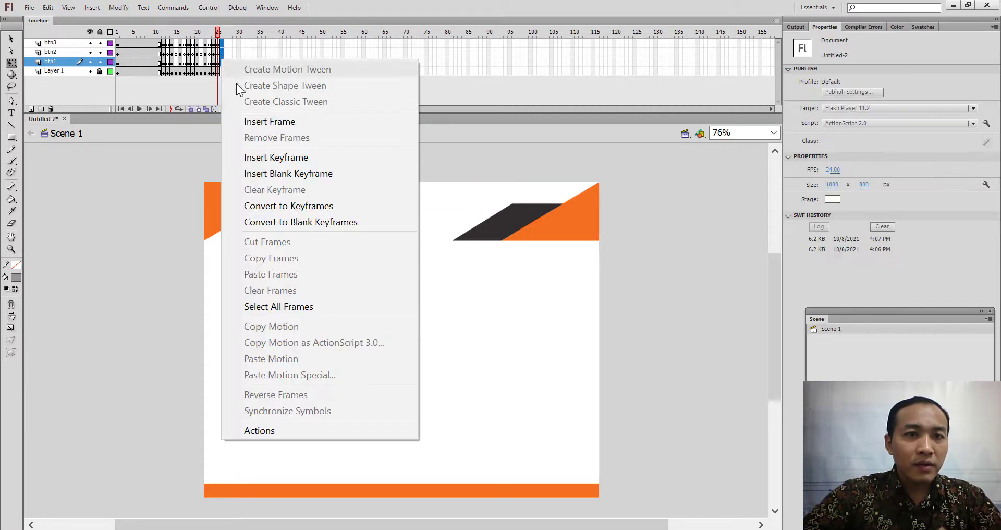
left_click(277, 158)
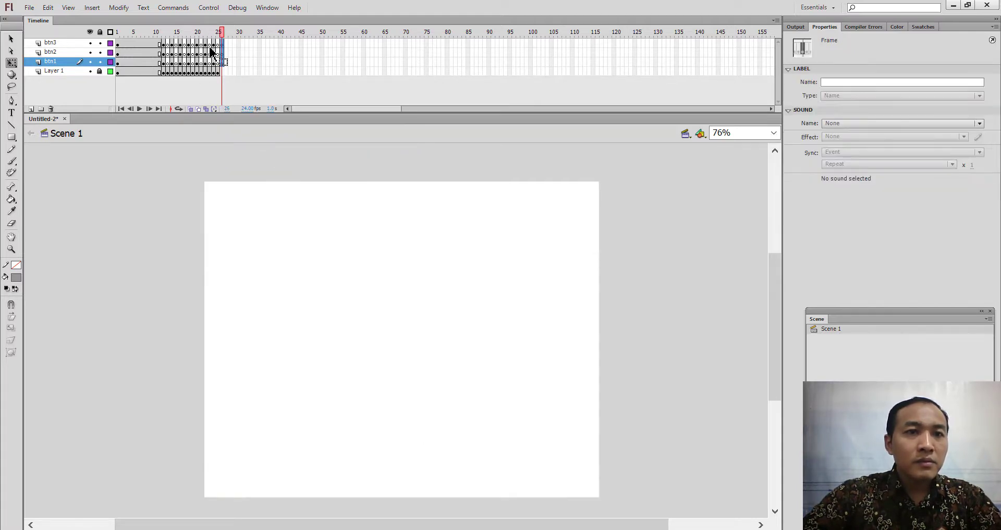
key("ctrl+z")
- Copy the frames at frame 24 of the three btn layers and paste them at frame 26 of the same layers
left_click_drag(213, 42, 215, 61)
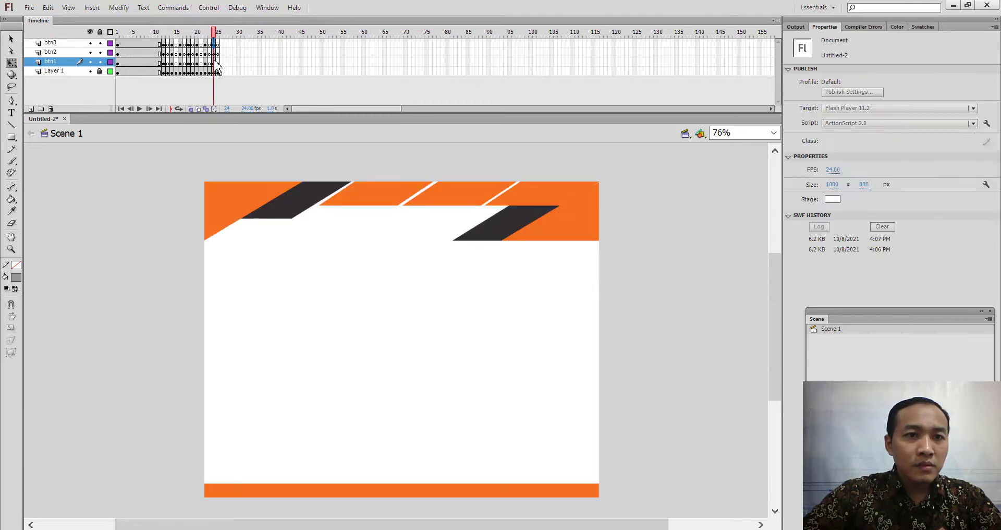
right_click(215, 61)
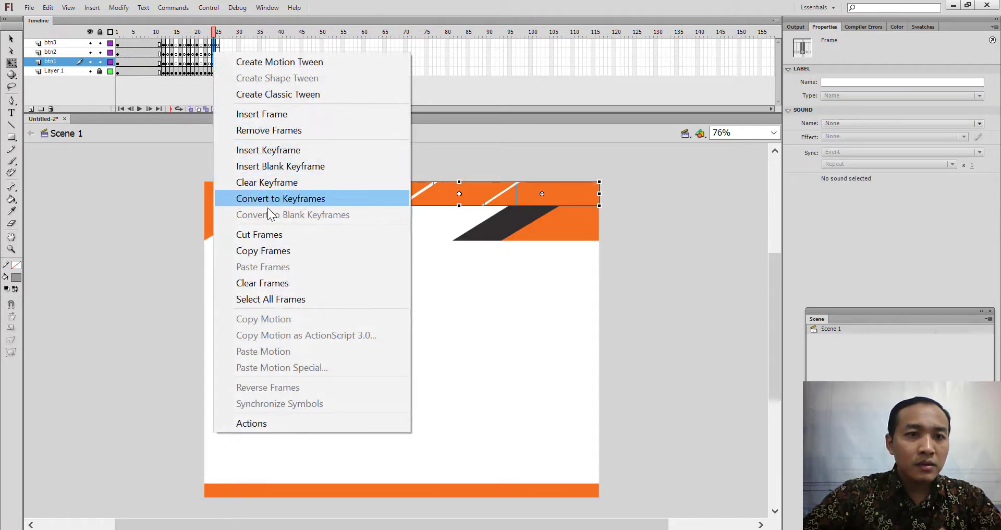
left_click(274, 247)
left_click_drag(222, 44, 223, 71)
right_click(221, 59)
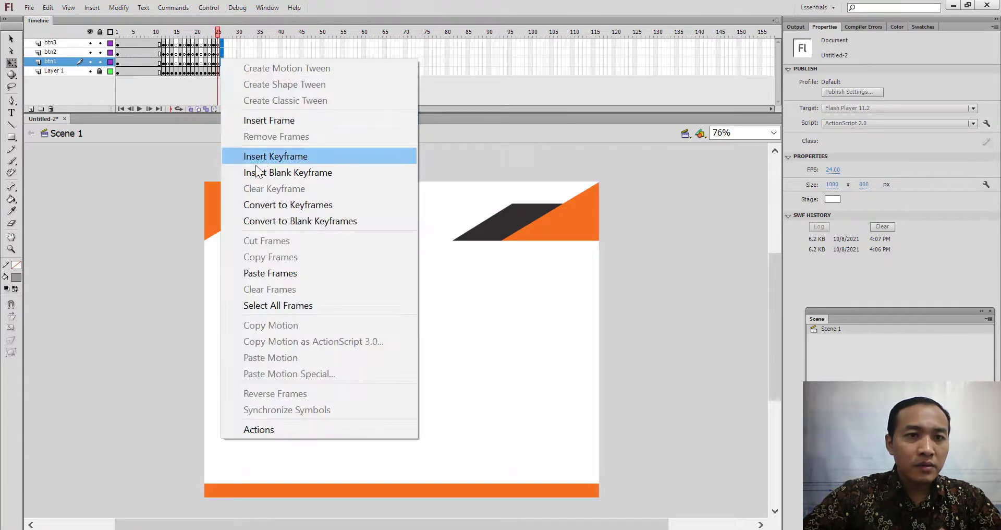
left_click(286, 273)
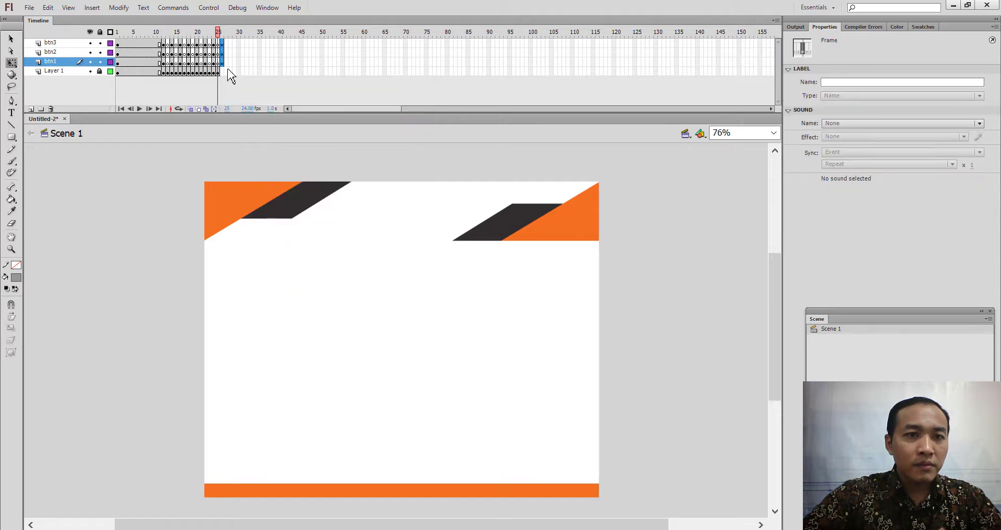
- Insert a keyframe at frame 26 on Layer 1 and preview the last frames of the timeline
left_click(224, 73)
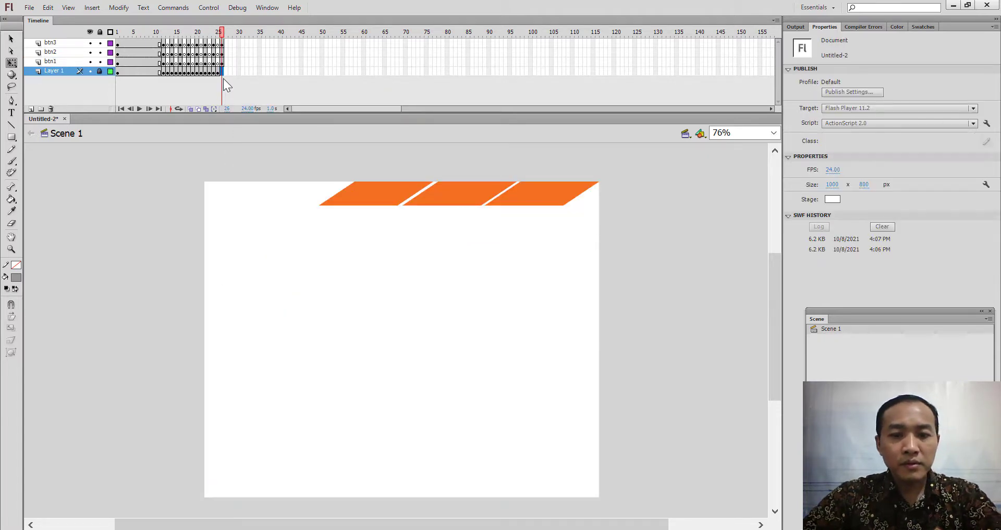
left_click(242, 62)
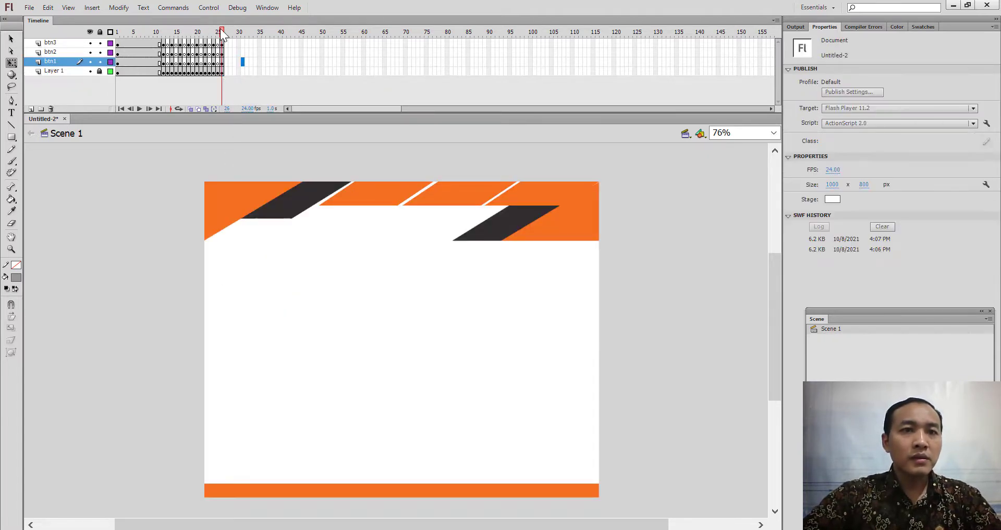
key("Return")
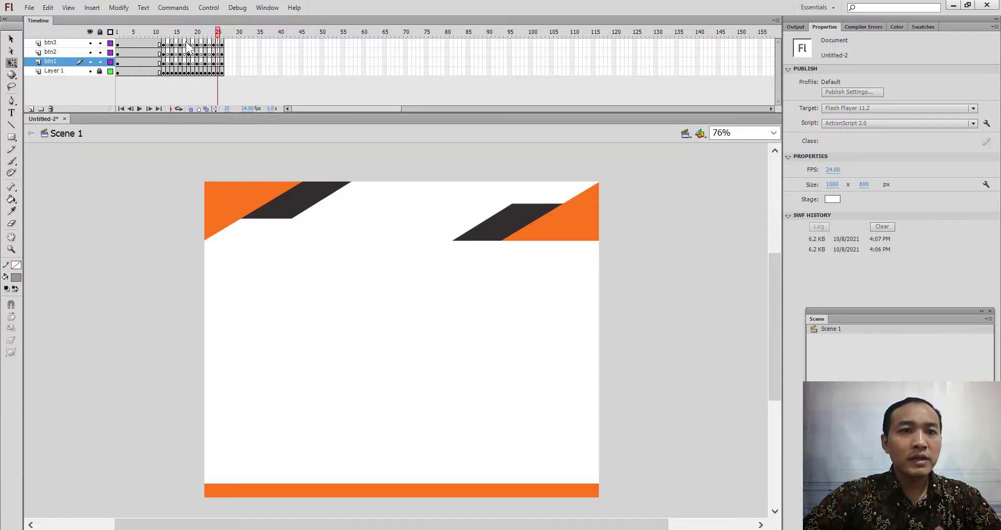
- Create classic tweens across all frames of the btn1, btn2 and btn3 layers and return to frame 1
left_click_drag(187, 42, 223, 63)
right_click(160, 55)
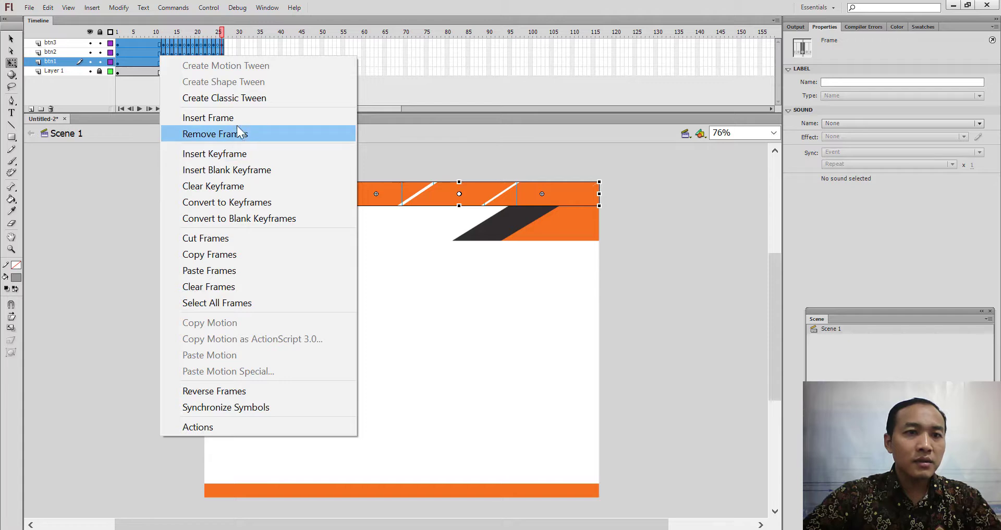
left_click(236, 96)
left_click_drag(222, 31, 118, 35)
- Switch to the PDF guide in Nitro Pro and read the remaining instructions on tweening, brightness, the stop action and keyframe positions
key("alt+Tab")
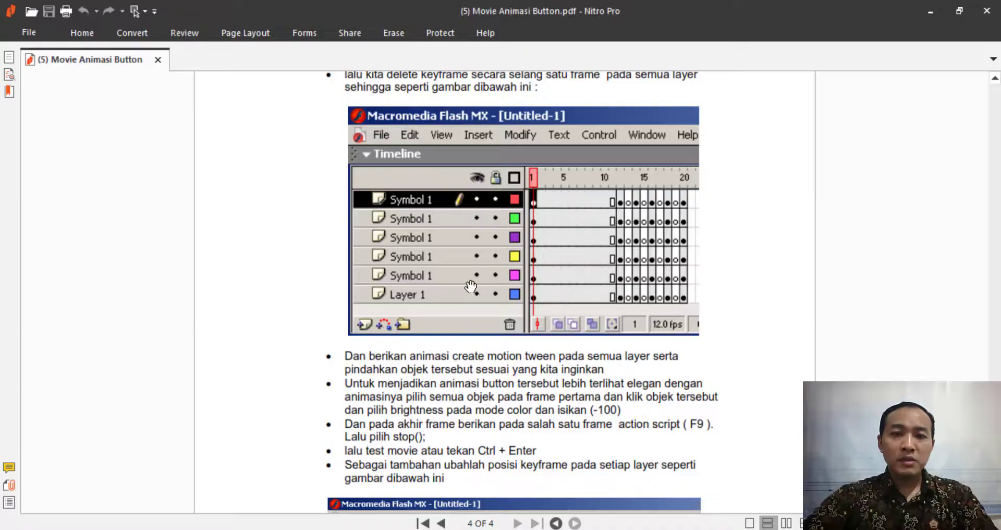
scroll(559, 177, "down", 3)
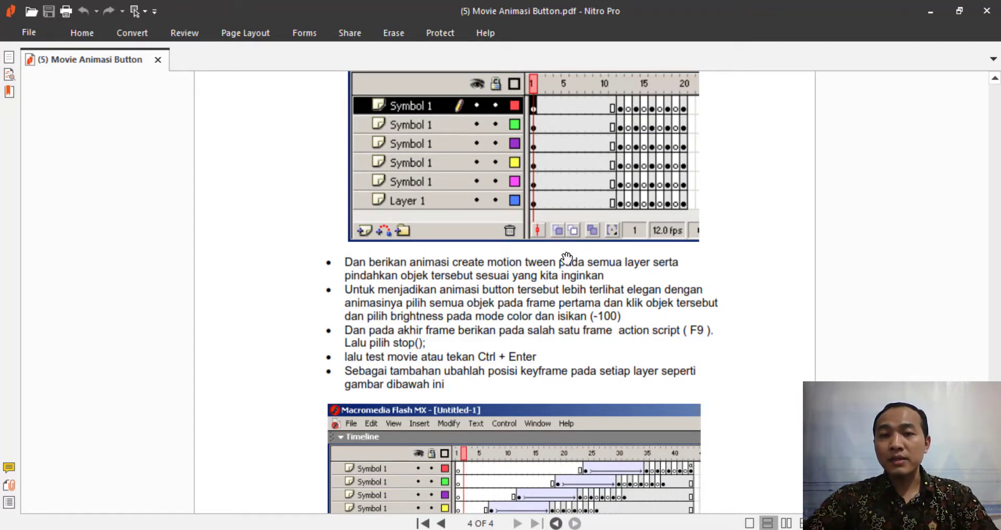
scroll(553, 235, "up", 1)
scroll(552, 241, "down", 1)
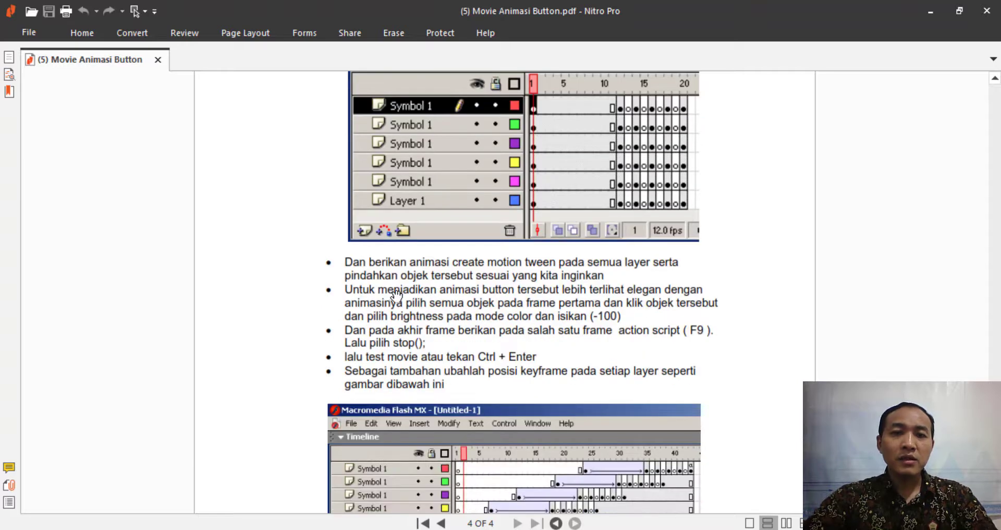
scroll(453, 272, "down", 1)
scroll(571, 244, "down", 1)
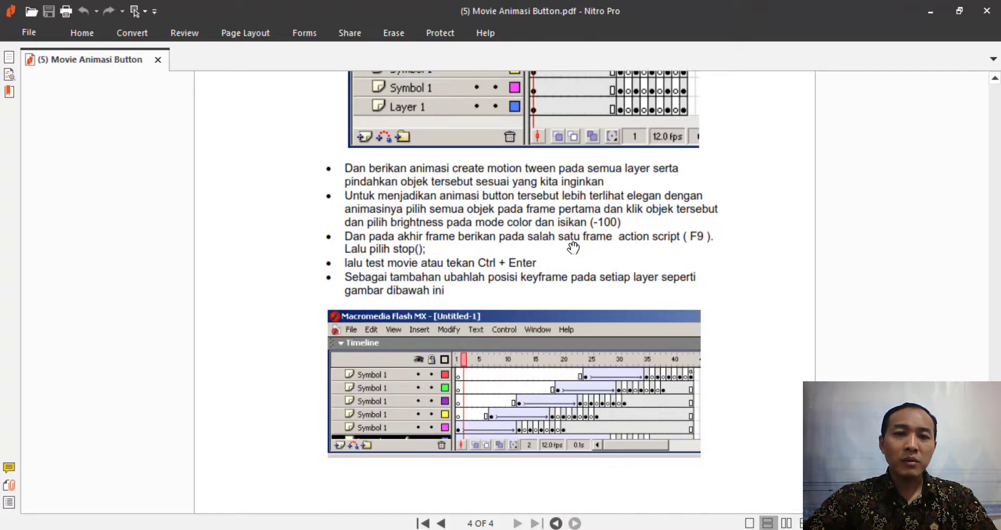
scroll(526, 209, "up", 1)
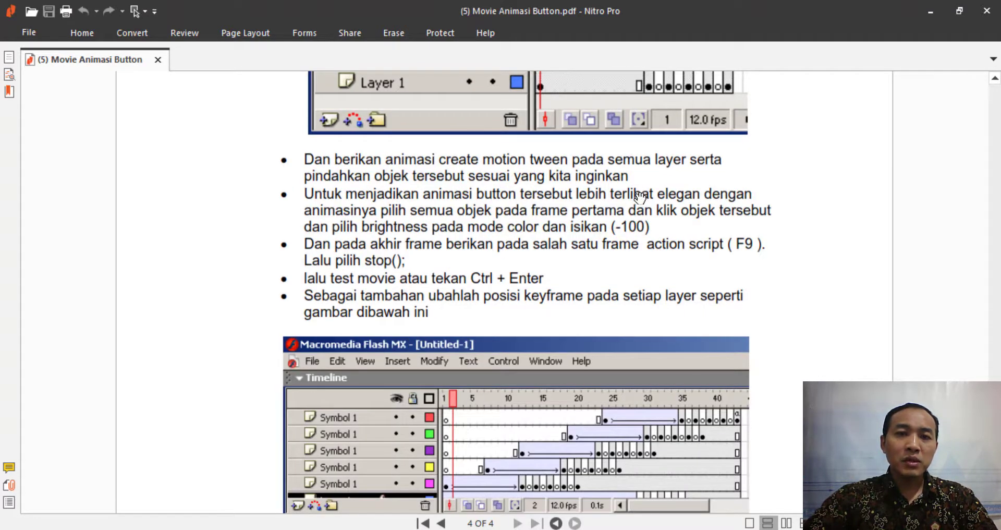
scroll(530, 252, "down", 2)
scroll(527, 251, "down", 2)
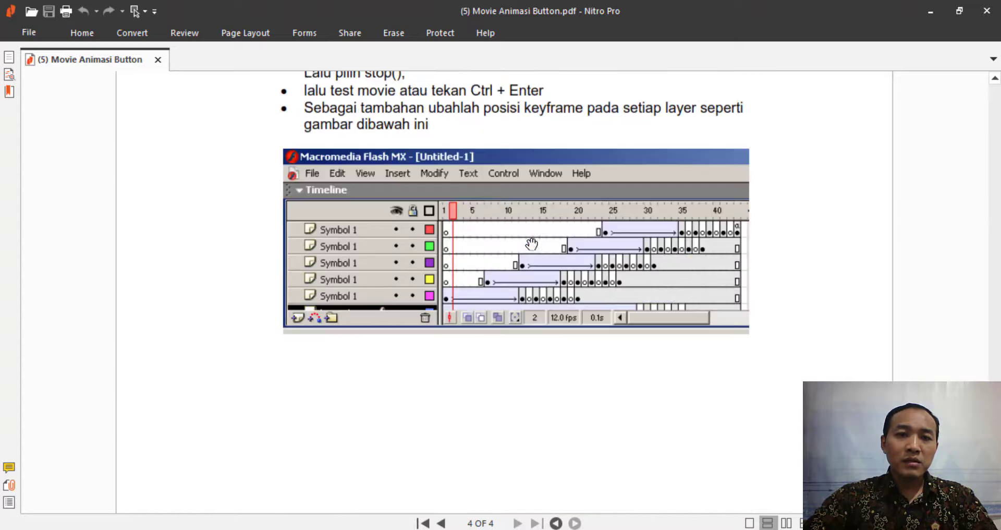
key("alt+Tab")
key("alt+Tab")
scroll(477, 211, "up", 1)
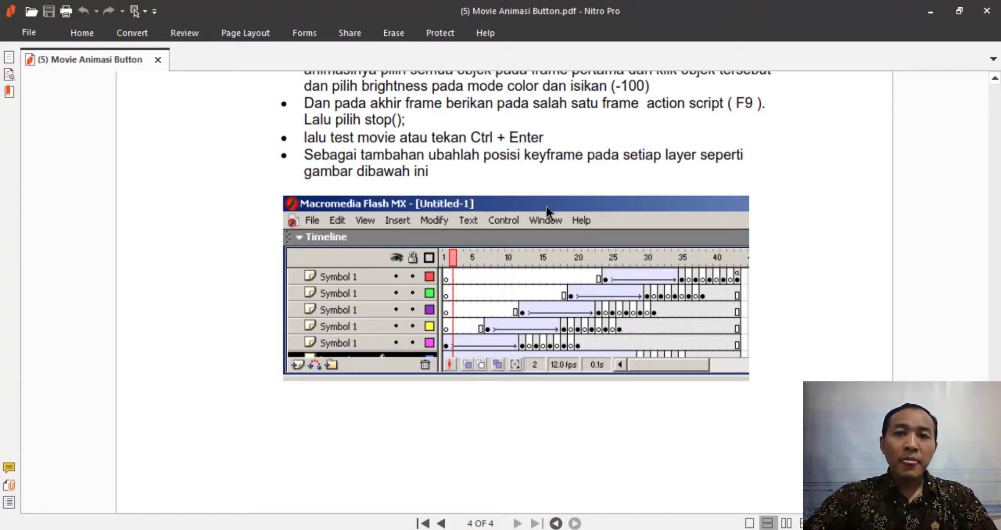
scroll(504, 188, "up", 2)
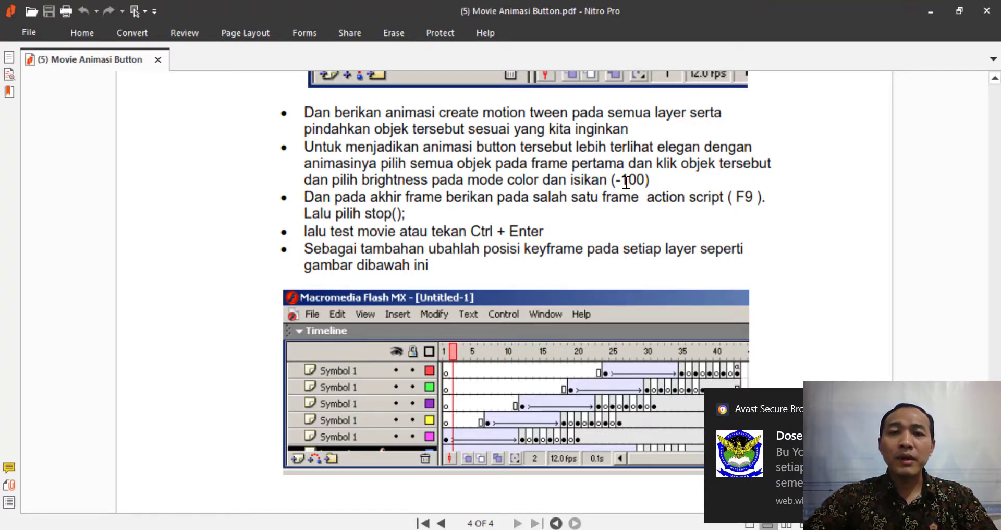
- Switch back to Flash and set the three button instances at frame 1 to the Alpha color effect at 0%
key("alt+Tab")
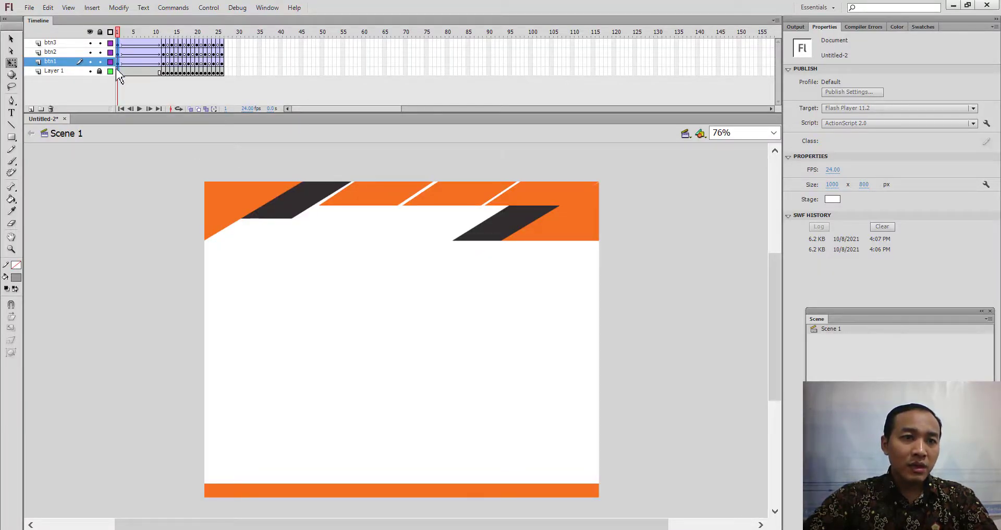
left_click(118, 61)
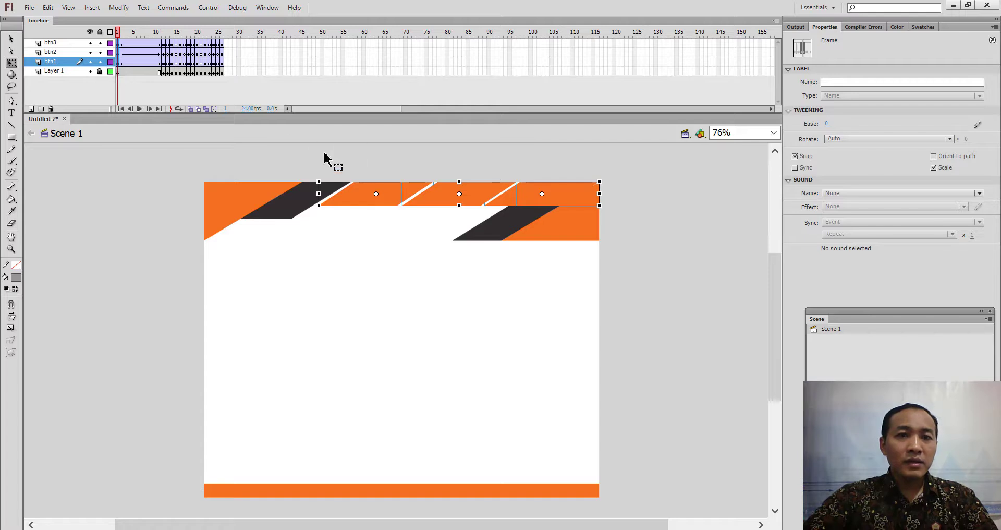
left_click(356, 201)
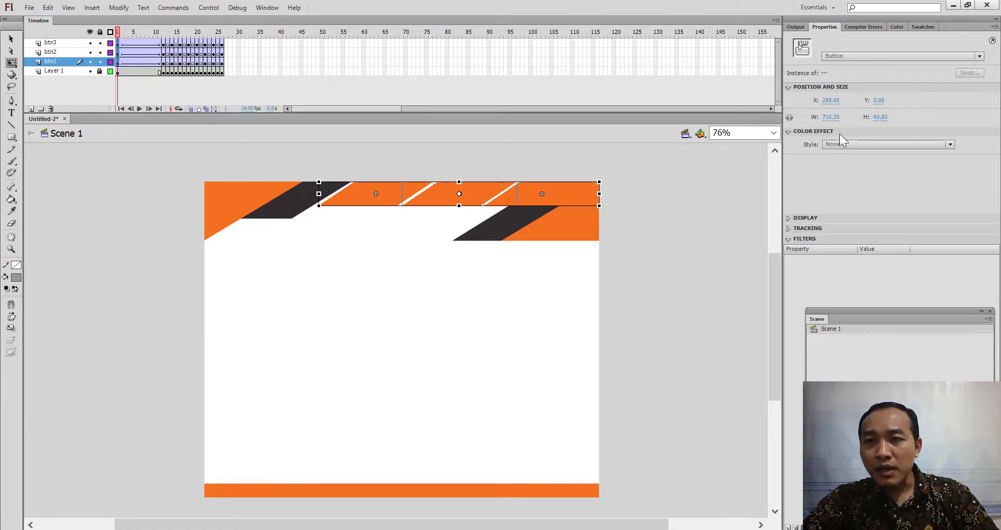
left_click(852, 145)
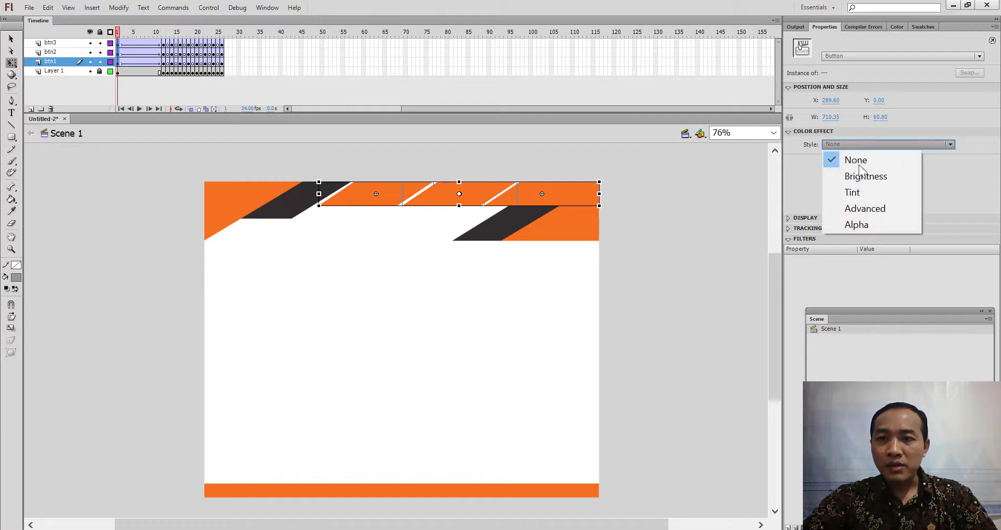
left_click(865, 225)
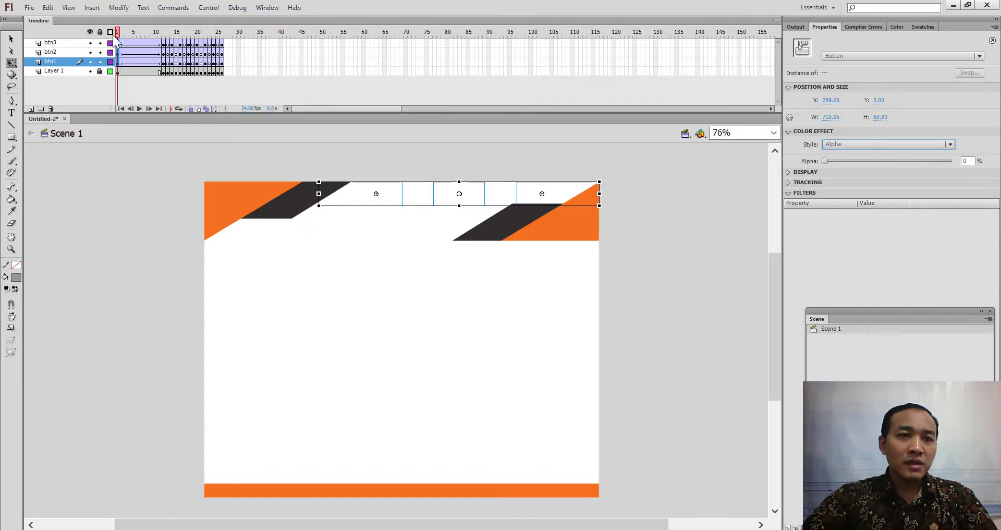
left_click_drag(116, 32, 110, 66)
left_click(272, 152)
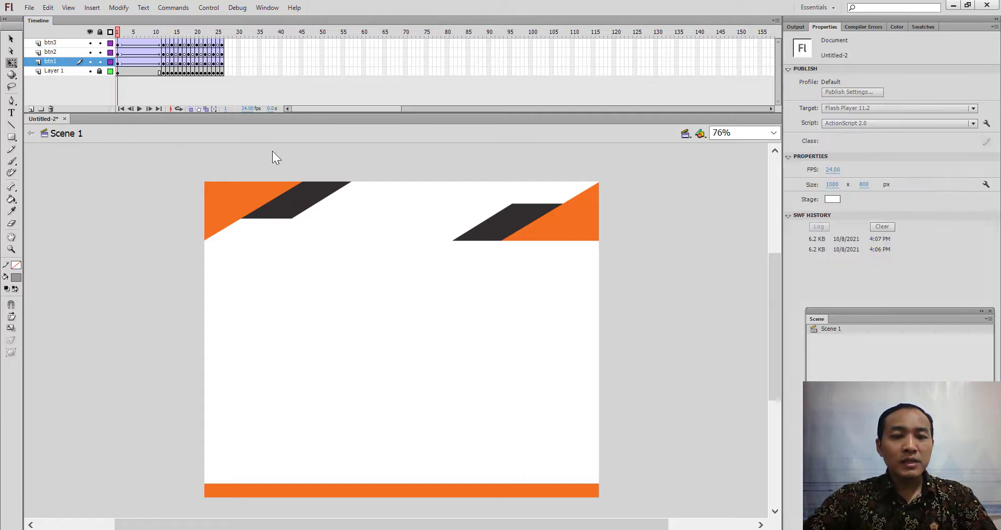
- Check the PDF guide's instruction and picture on shifting the keyframes of each layer, and return to Flash
key("alt+Tab")
scroll(556, 363, "down", 1)
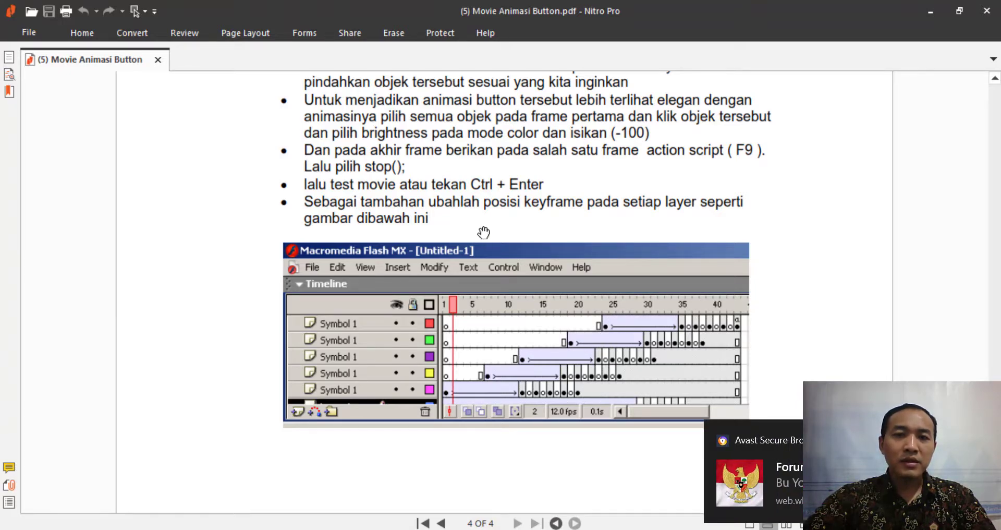
key("alt+Tab")
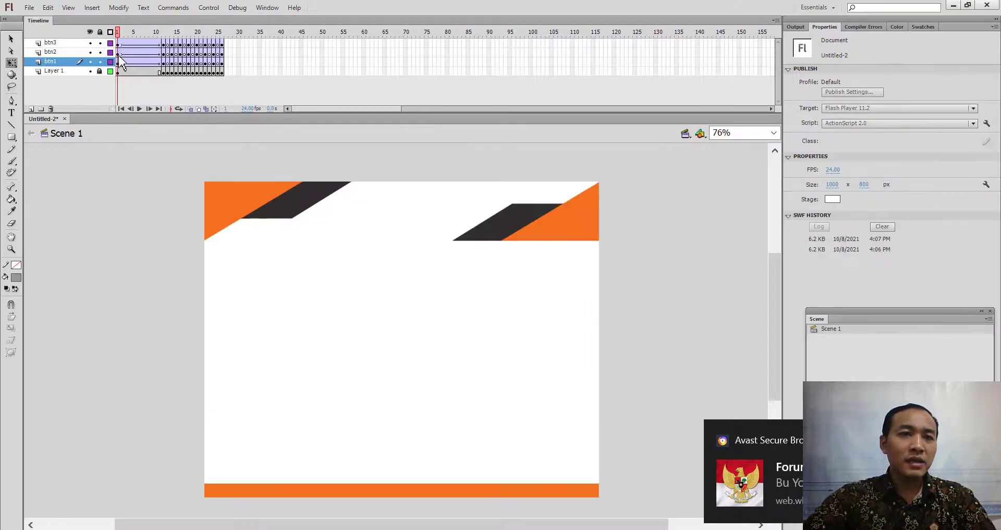
left_click_drag(125, 66, 227, 72)
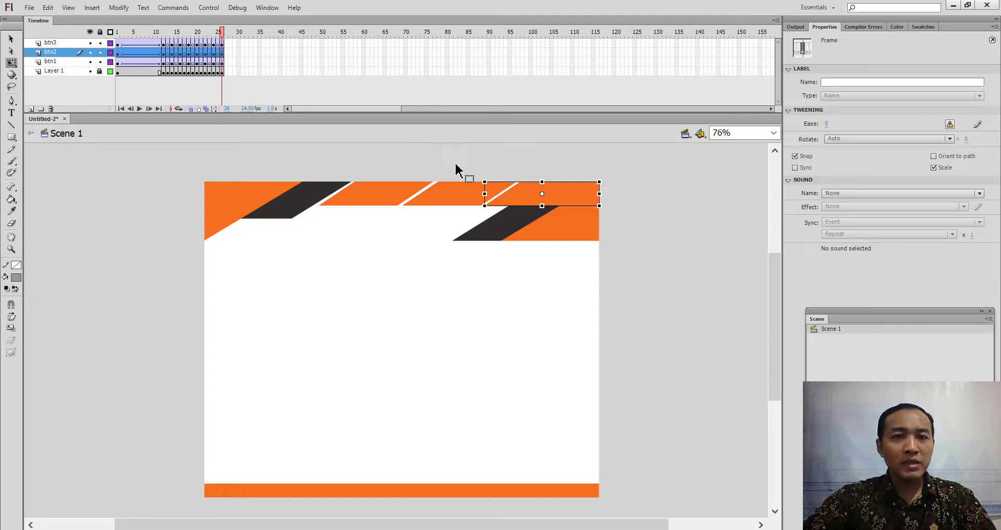
left_click_drag(127, 54, 218, 54)
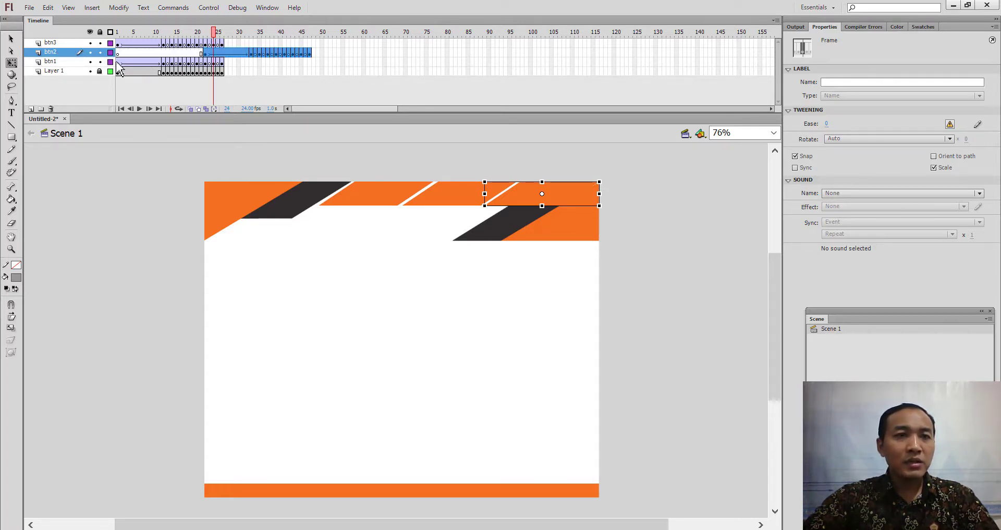
key("ctrl+z")
- Shift all btn2 frames to start at frame 26 and all btn3 frames to start at frame 51
left_click(118, 61)
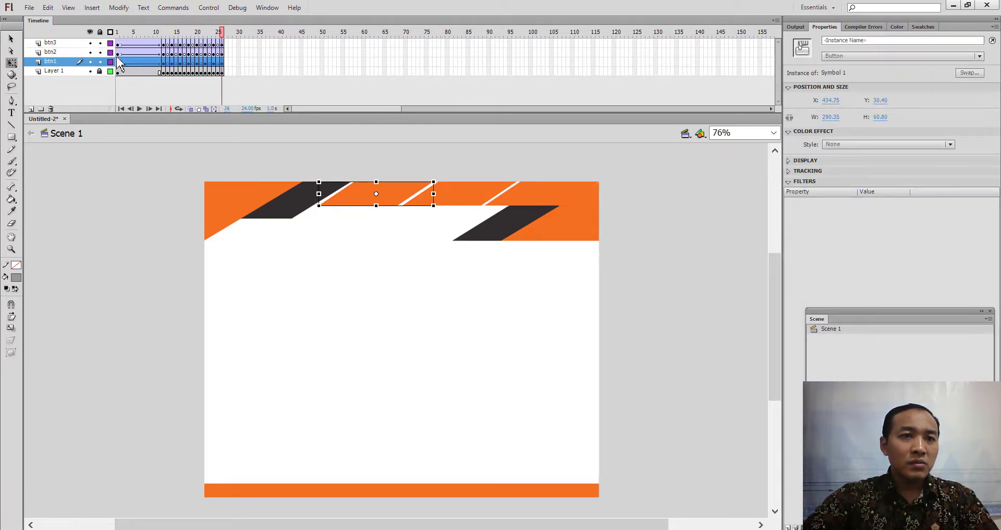
left_click_drag(121, 61, 224, 61)
left_click(222, 53)
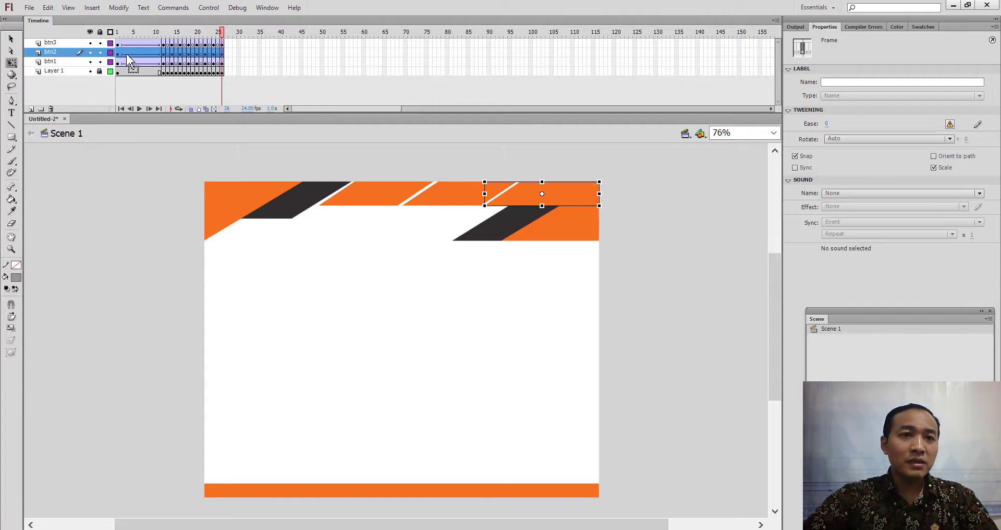
left_click_drag(131, 54, 234, 52)
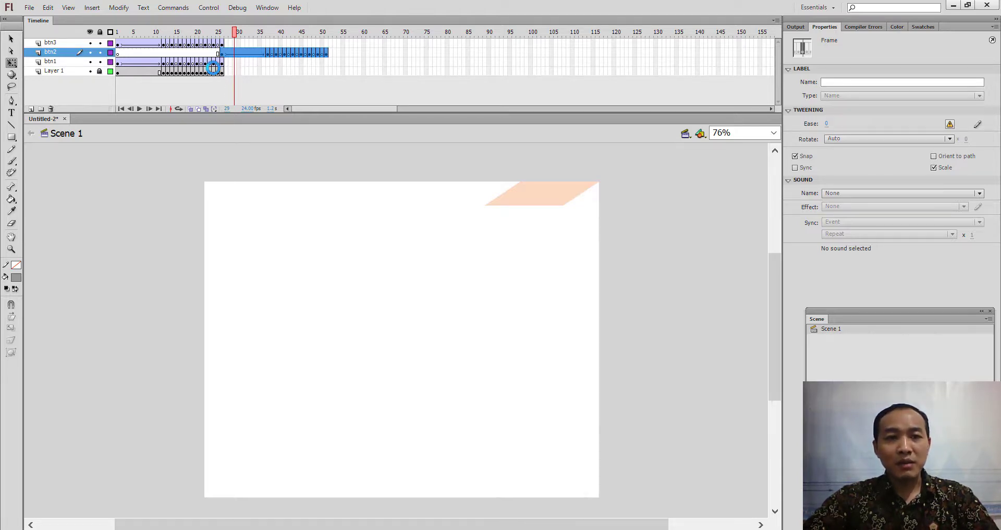
left_click(65, 44)
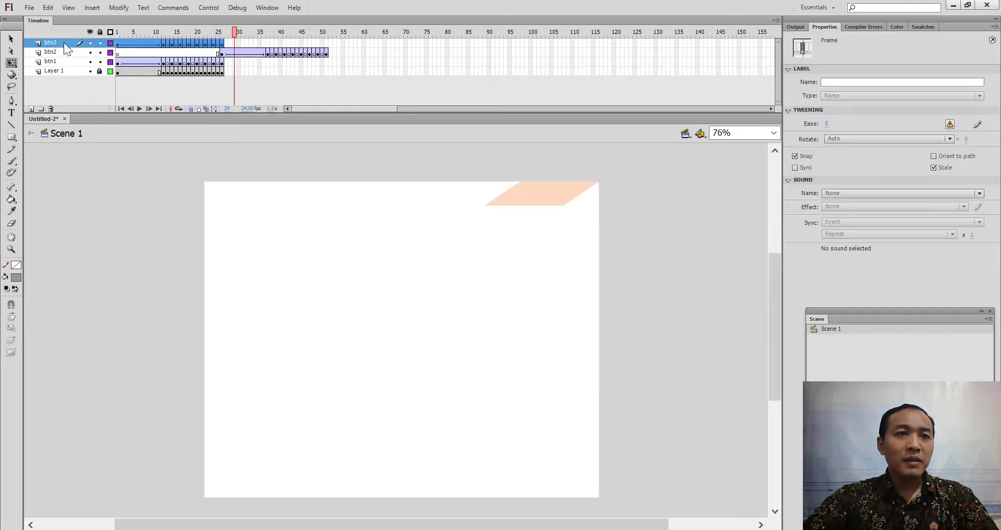
left_click_drag(122, 46, 334, 39)
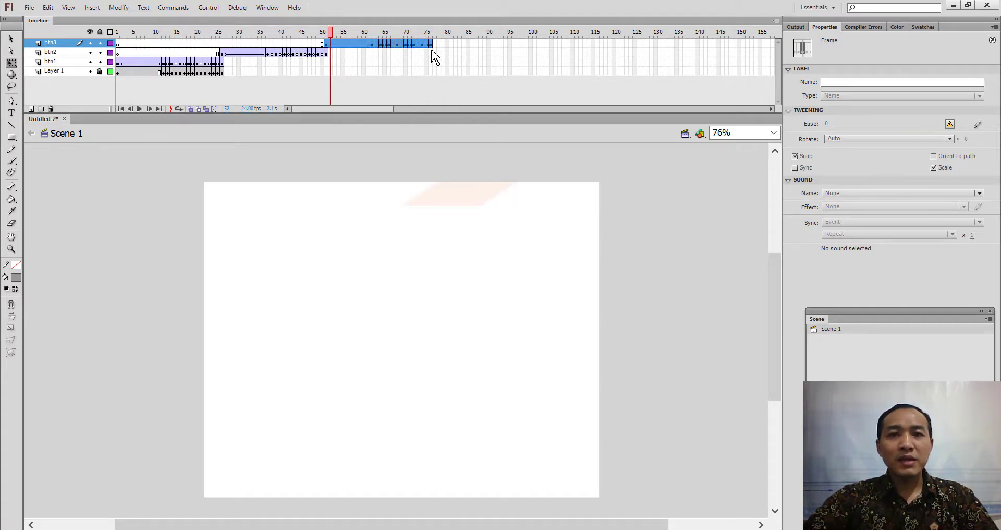
- Insert a keyframe at frame 76 on the btn2, btn1 and Layer 1 layers
left_click_drag(432, 51, 432, 86)
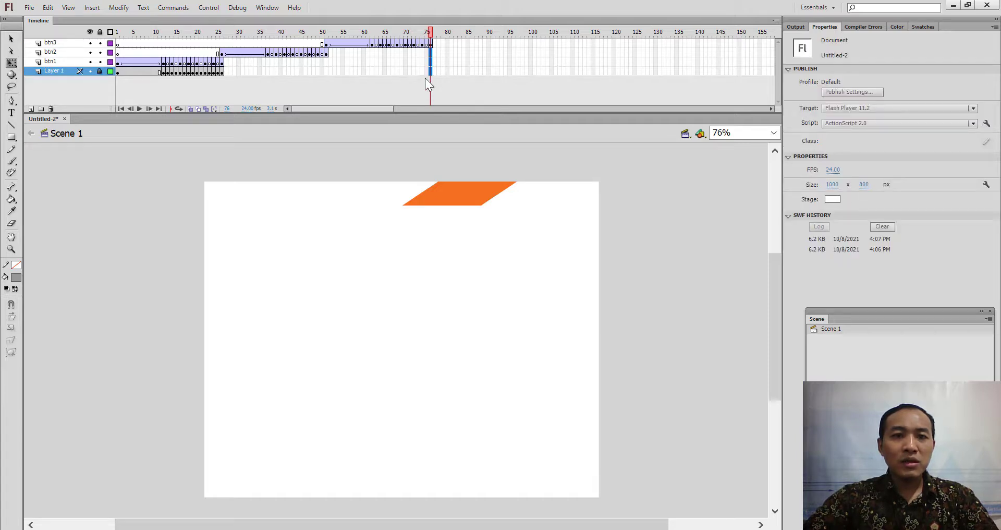
key("F5")
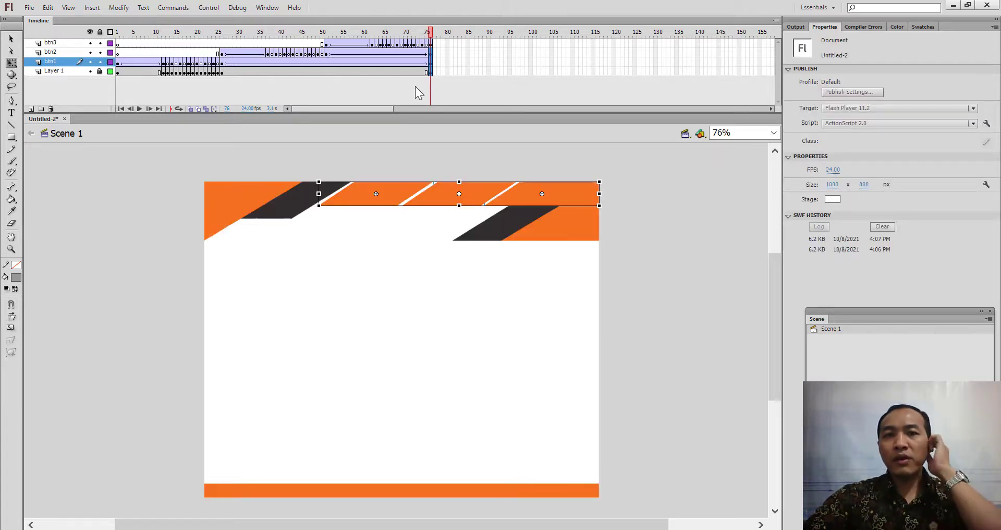
- Test the movie with the staggered button layers, and close the preview
left_click_drag(429, 32, 442, 107)
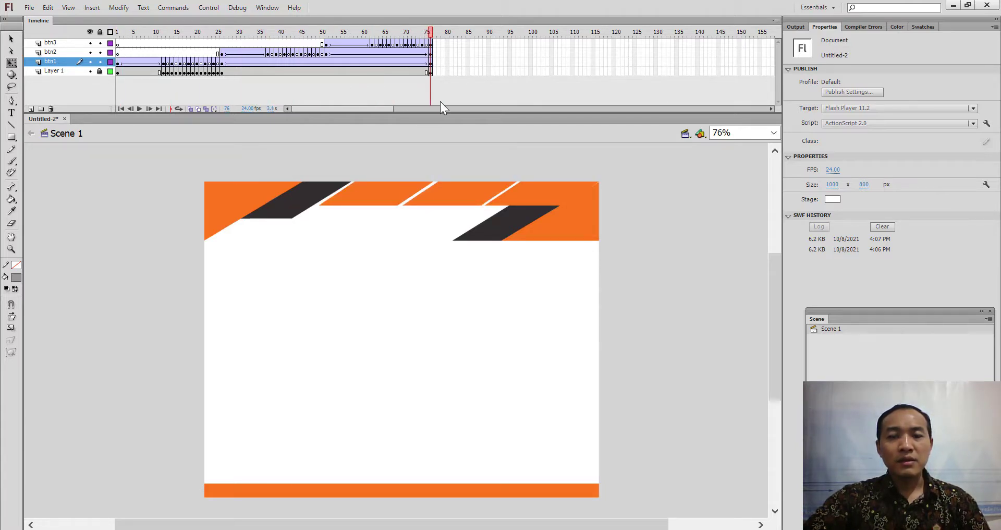
key("ctrl+Return")
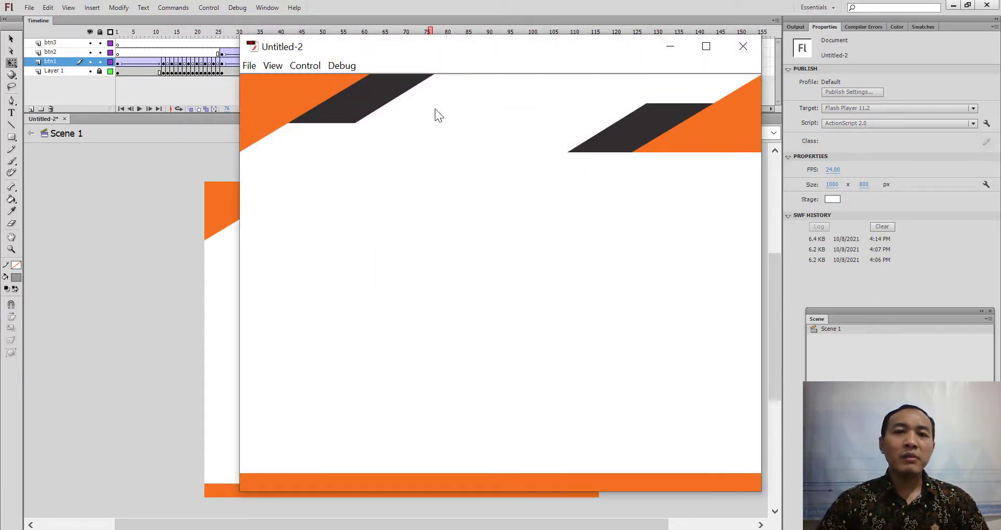
left_click(743, 47)
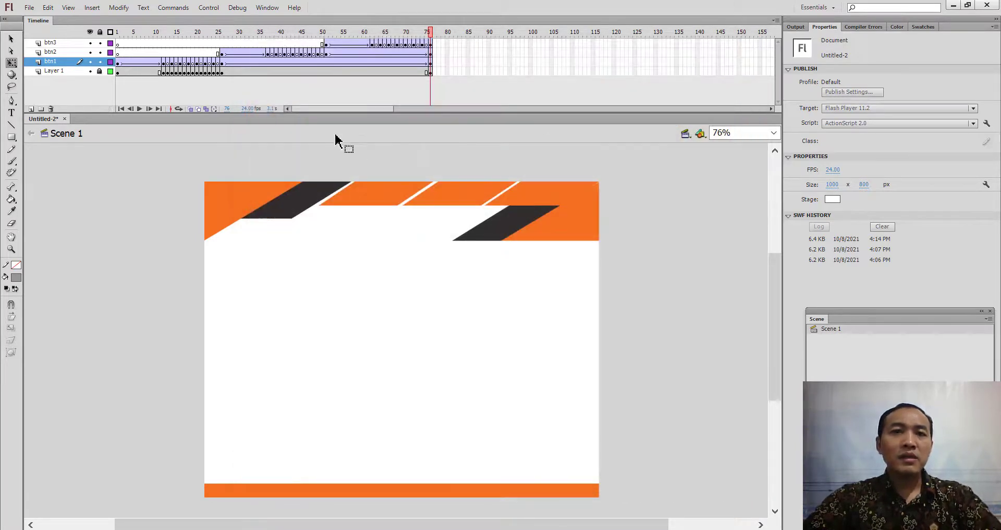
- Add the frame action stop(); to the btn3 keyframe at frame 76 and close the script editor
left_click(431, 45)
right_click(432, 45)
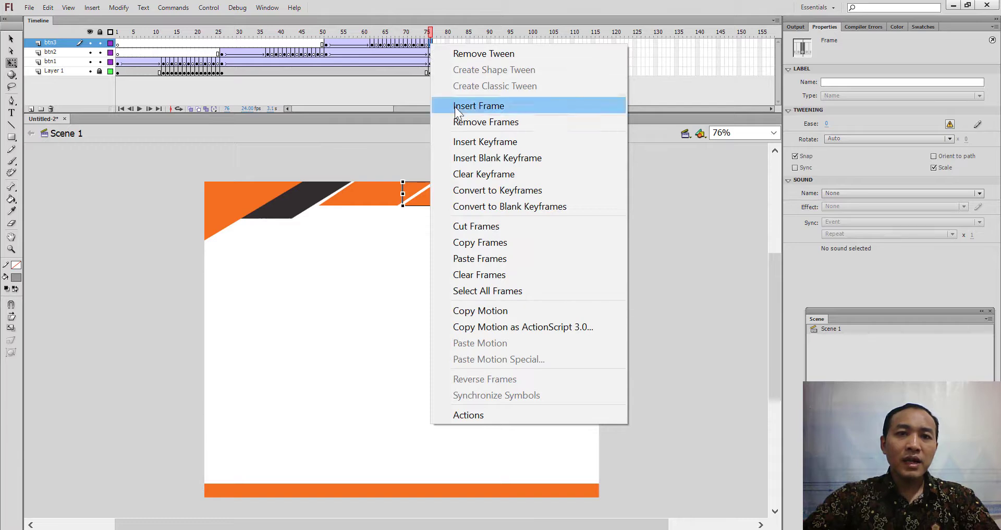
left_click(484, 415)
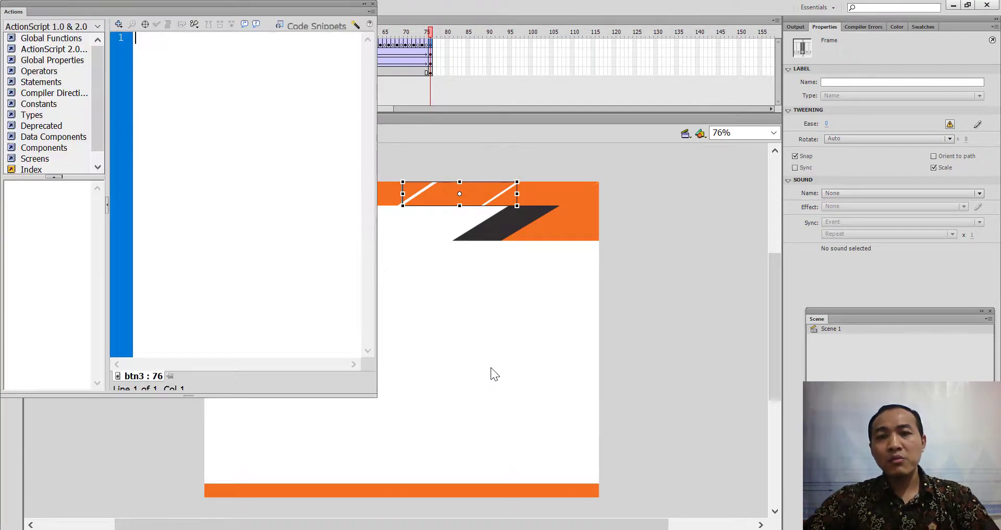
type("s")
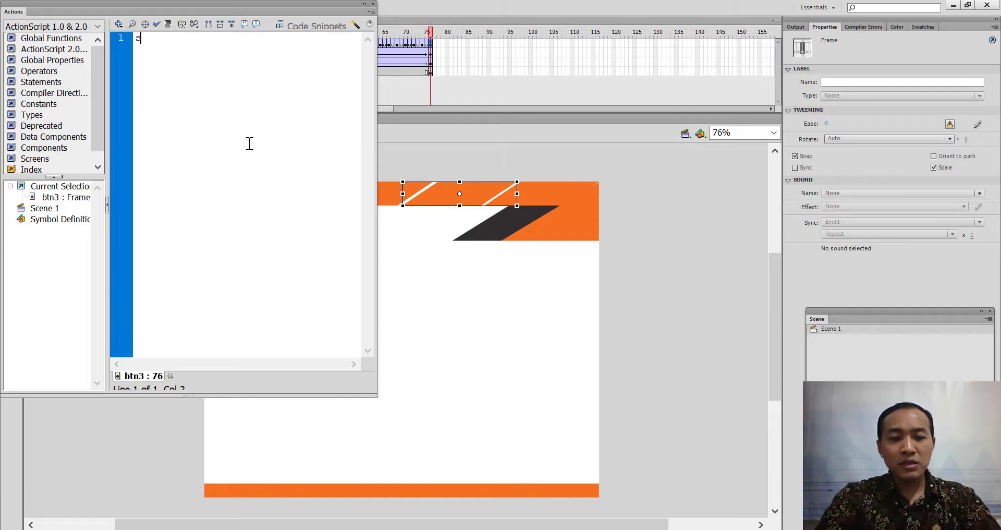
type("top();")
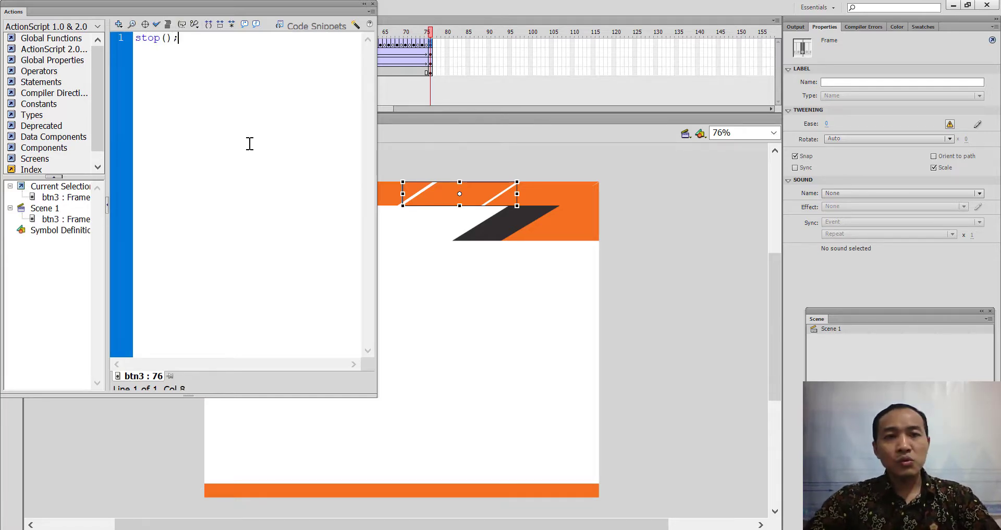
left_click(372, 4)
- Test the movie with its stop action, check the PDF guide's keyframe picture, return to Flash and close the preview
key("ctrl+Return")
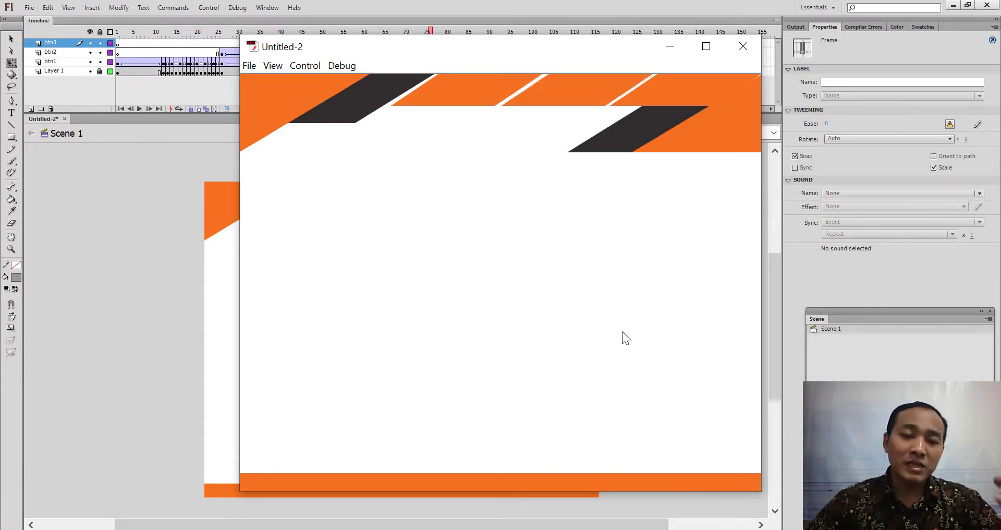
key("alt+Tab")
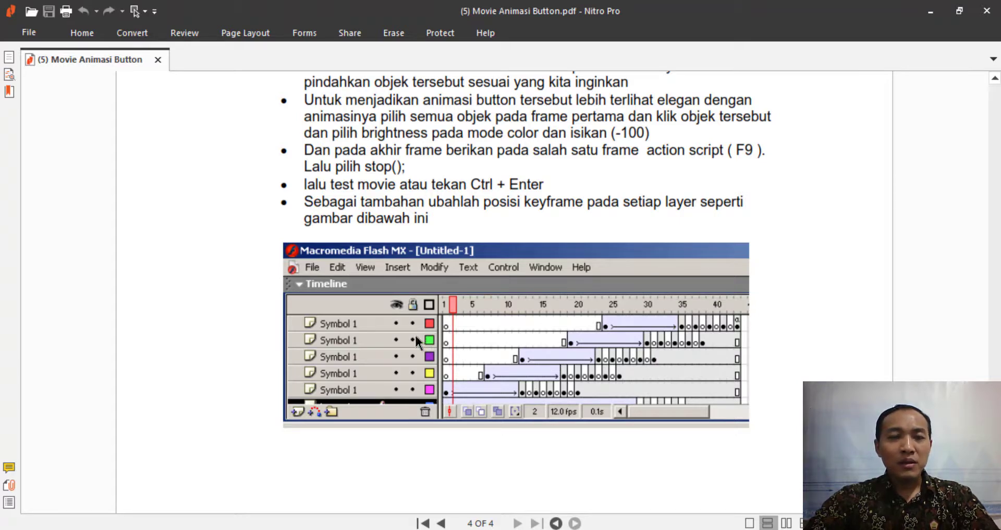
key("alt+Tab")
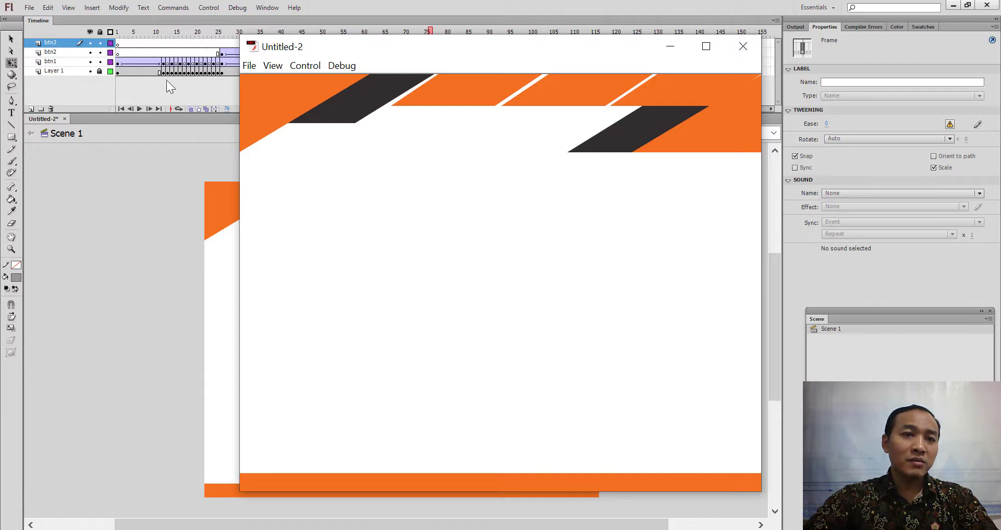
left_click(745, 52)
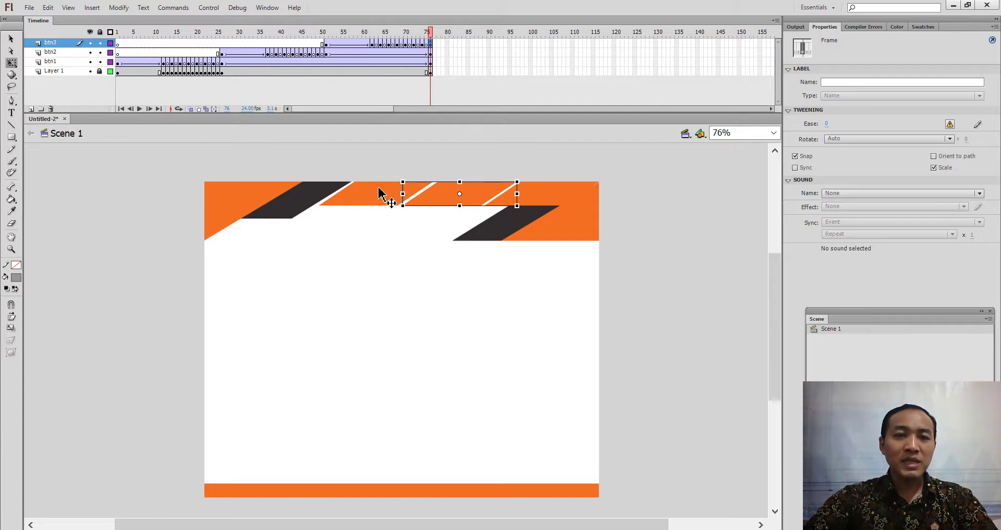
- Scrub the timeline around frame 76, test the button rollovers in the movie preview, and close it
left_click(428, 33)
left_click_drag(427, 31, 440, 75)
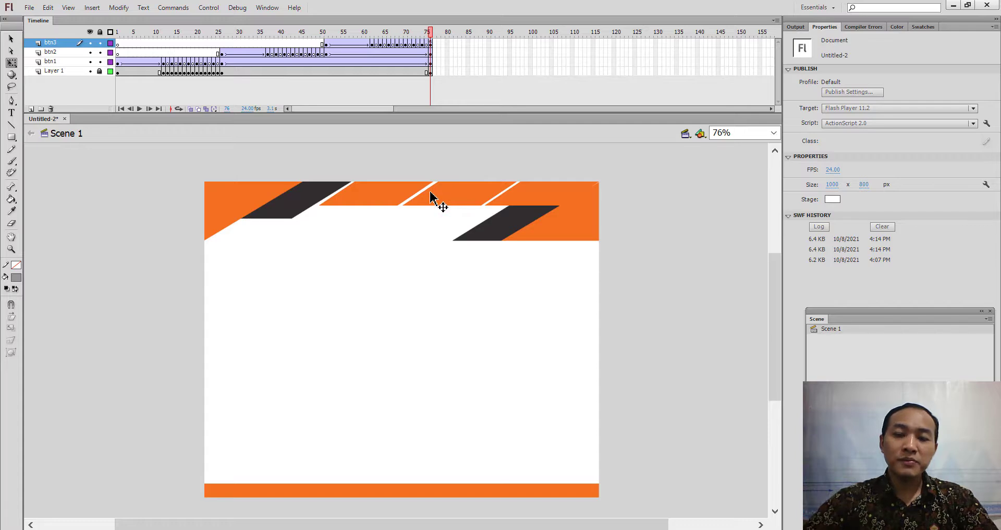
key("ctrl+Return")
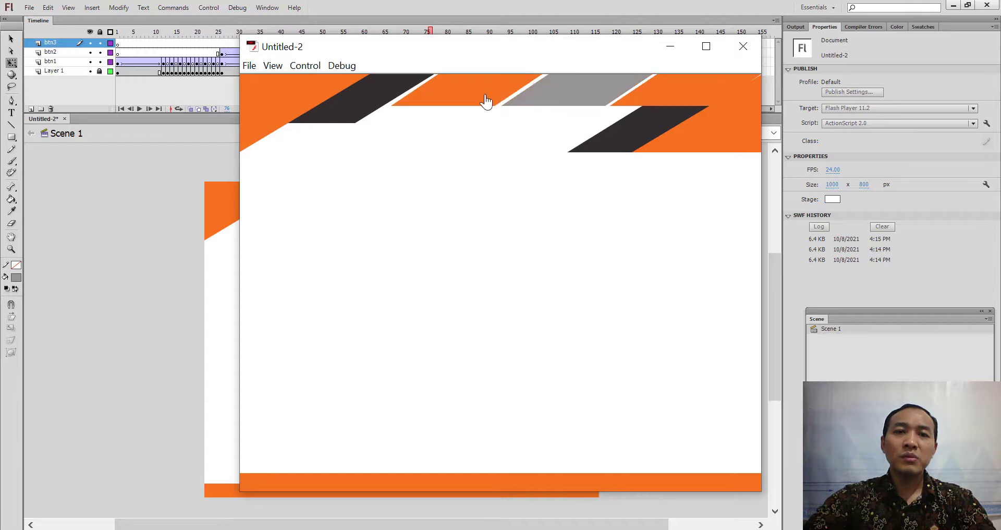
left_click(742, 47)
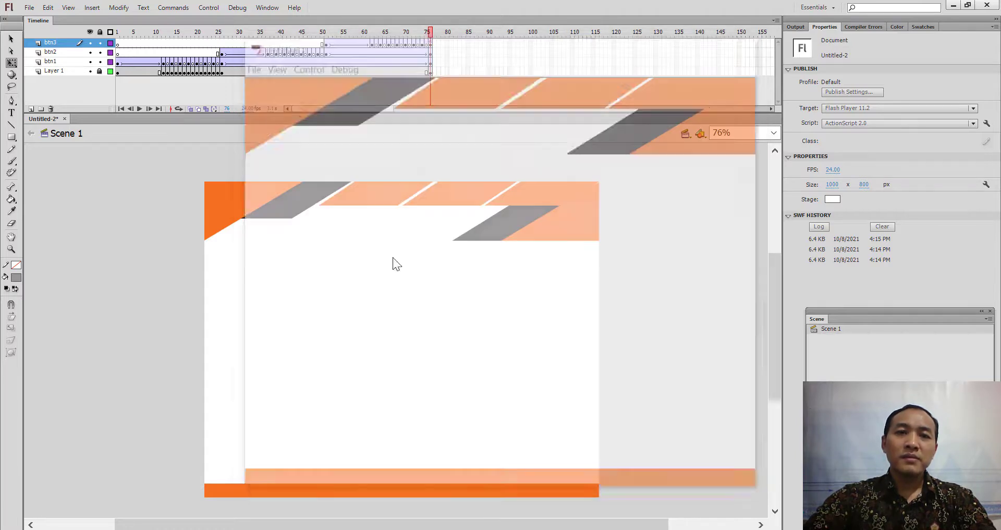
- Switch to the (5) Movie Animasi Button PDF and review its instructions on keyframes, tweens, the stop action and layer offsets
key("alt+Tab")
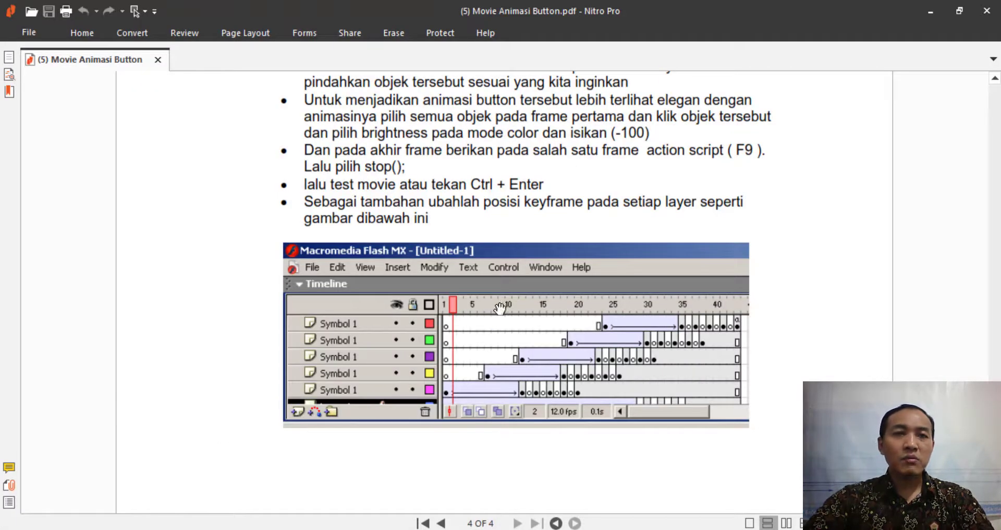
scroll(511, 302, "down", 3)
scroll(526, 308, "up", 3)
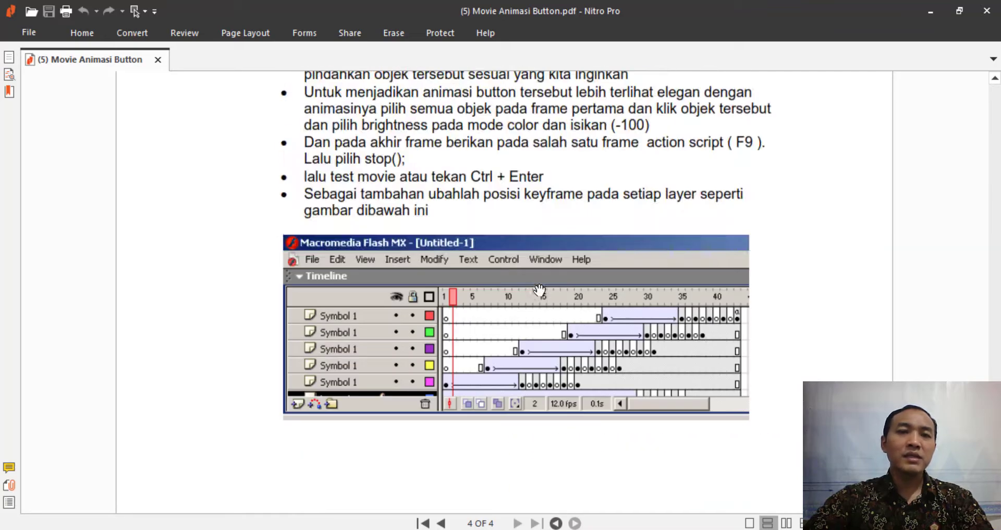
scroll(546, 284, "down", 1)
scroll(546, 285, "up", 5)
scroll(548, 284, "down", 2)
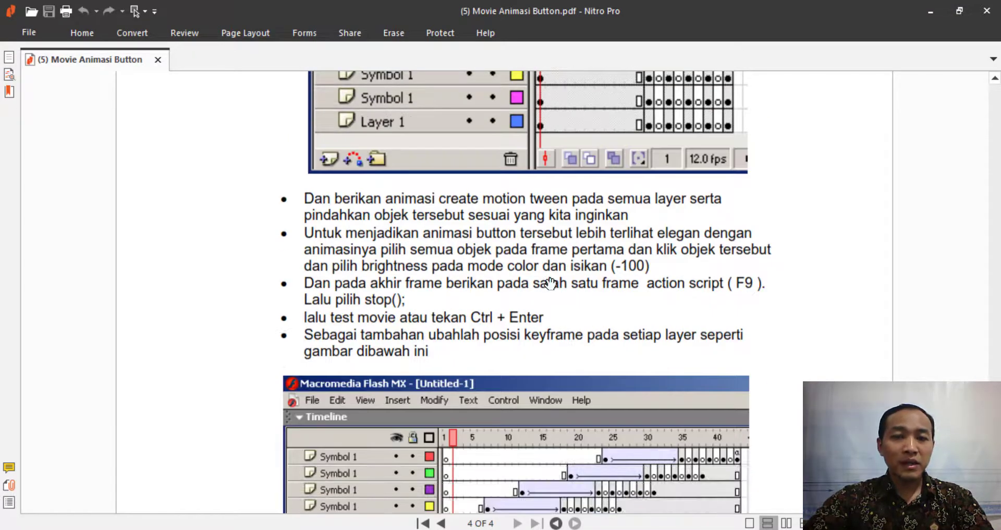
scroll(550, 285, "up", 6)
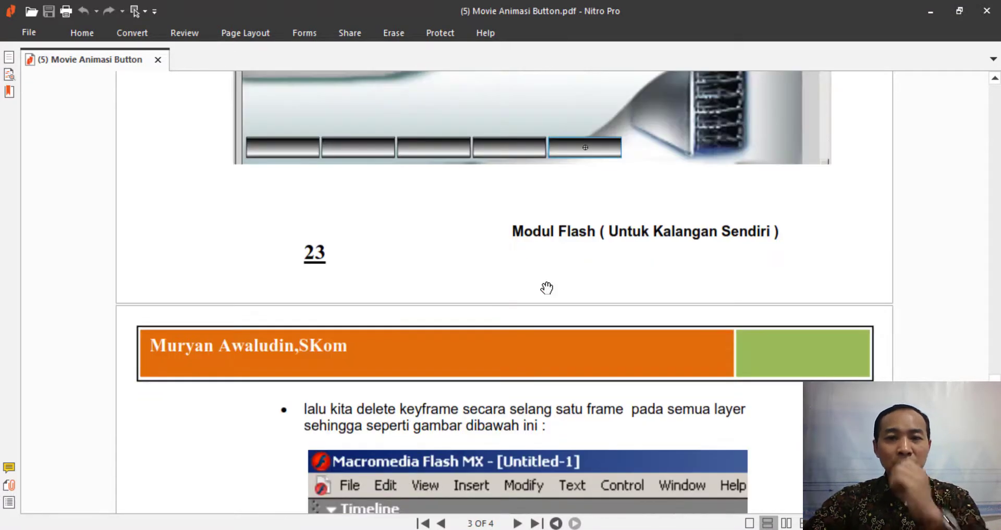
scroll(550, 285, "up", 2)
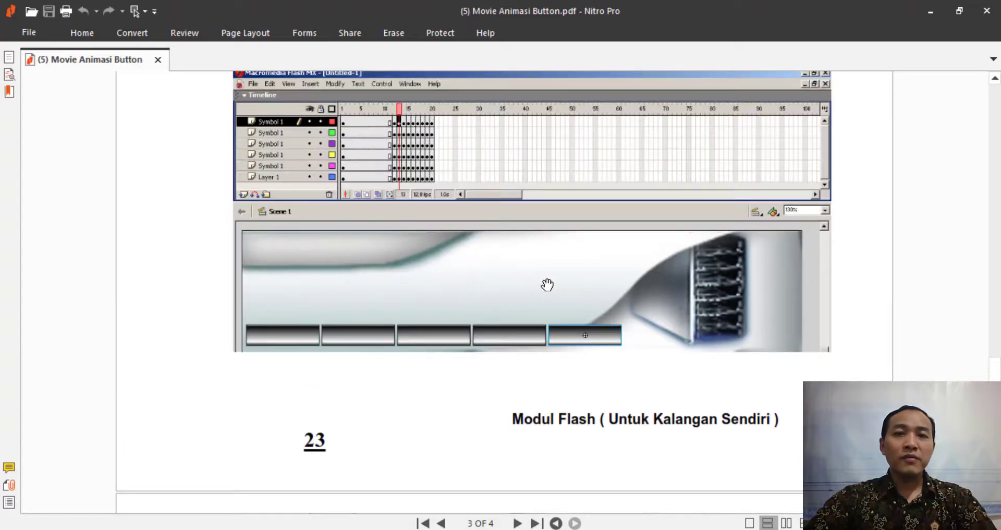
- Switch to File Explorer, enter the MATERI PRAKTEK folder and open the (6) Movie Animasi Button 2 PDF
key("alt+Tab")
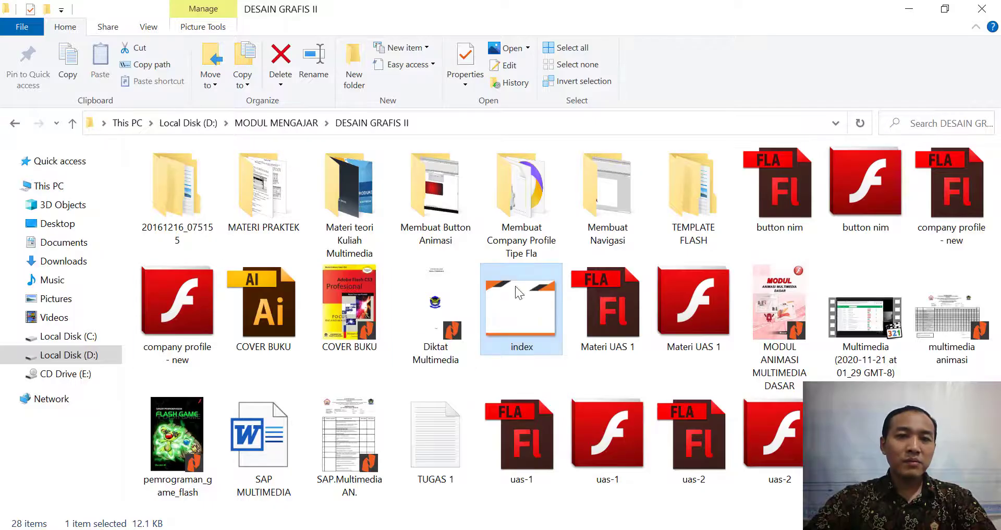
double_click(263, 193)
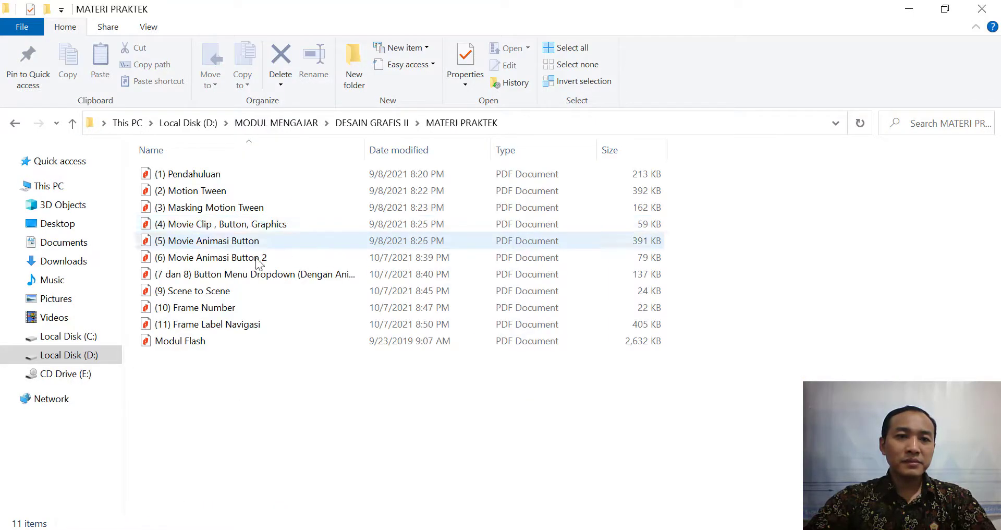
double_click(218, 261)
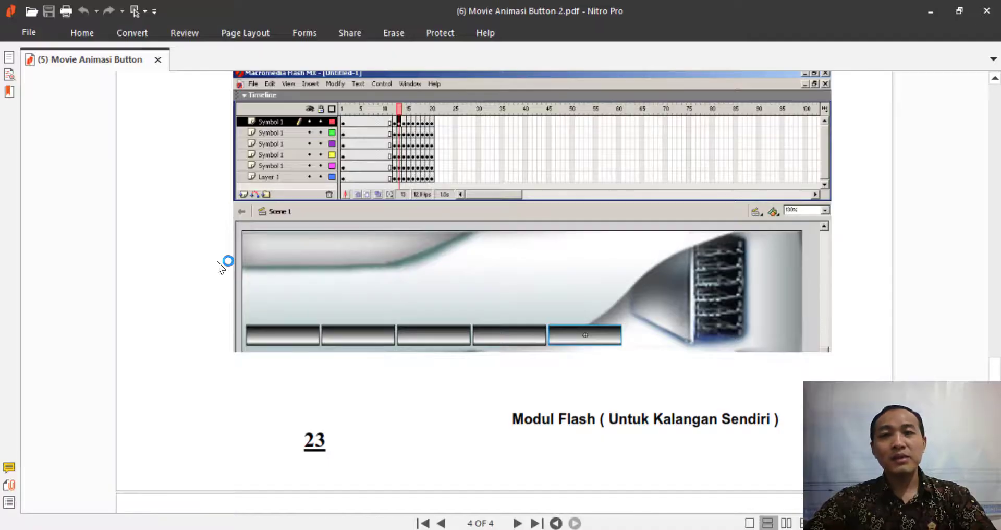
- Examine the PDF's instructions on the stop() frame actions and the gotoAndPlay script for the open button
scroll(417, 286, "down", 1)
scroll(418, 287, "down", 3)
scroll(453, 288, "up", 6)
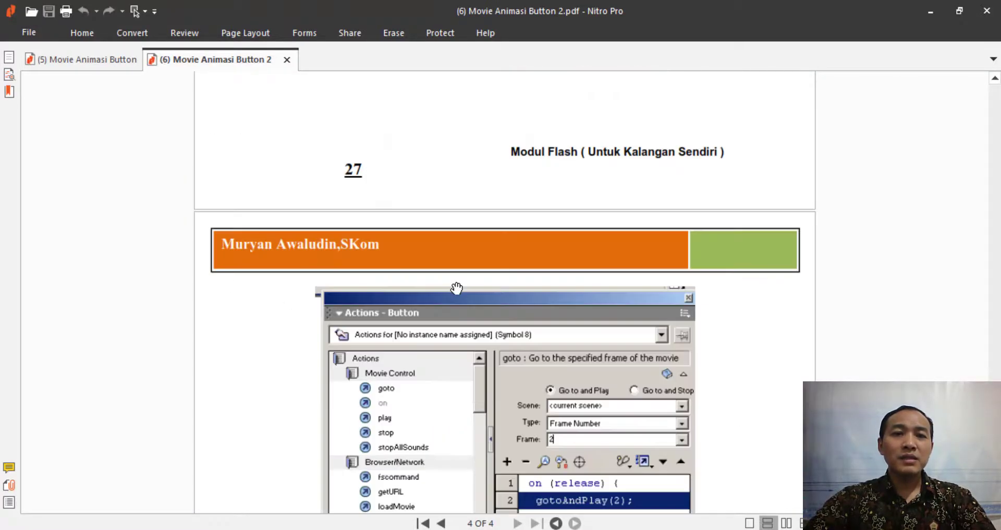
scroll(471, 288, "down", 12)
scroll(474, 289, "up", 15)
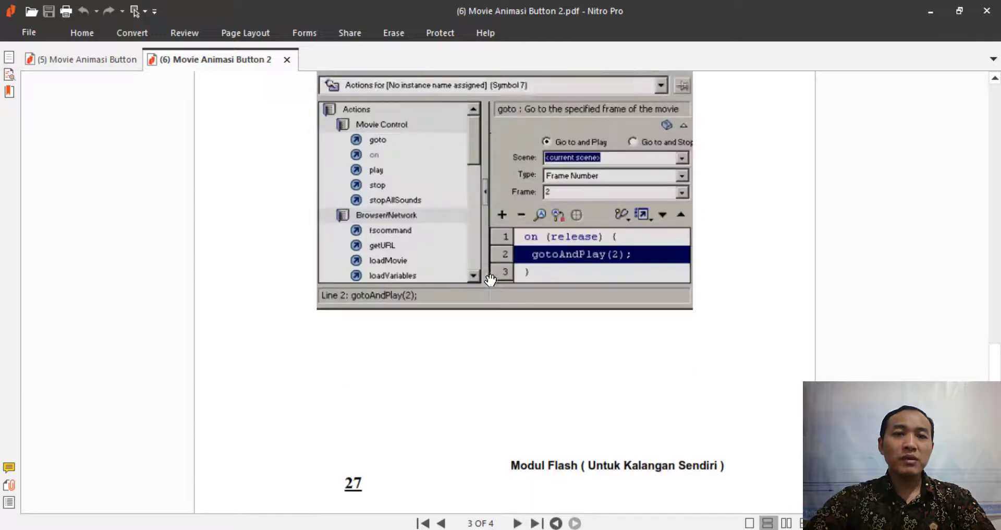
scroll(490, 281, "up", 2)
scroll(490, 281, "down", 1)
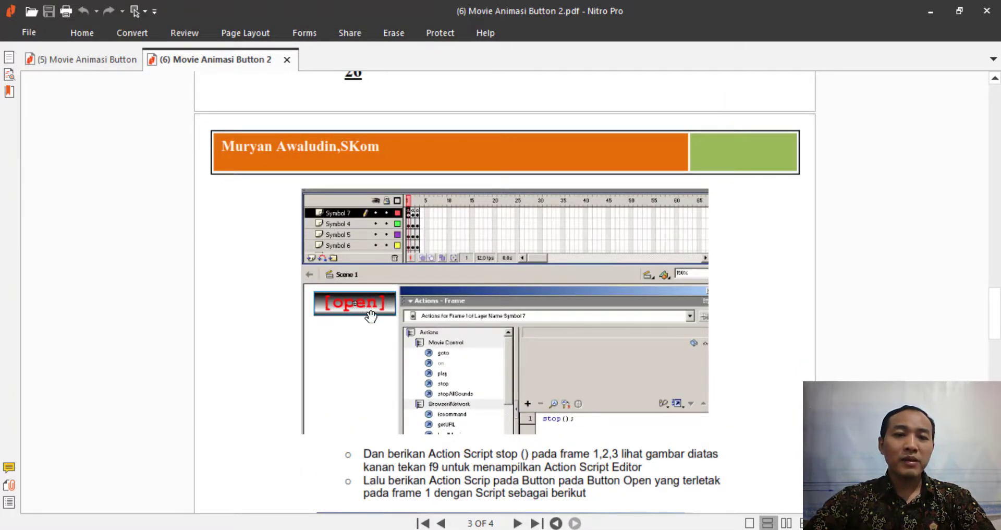
scroll(372, 313, "down", 2)
scroll(369, 360, "down", 2)
scroll(367, 372, "down", 7)
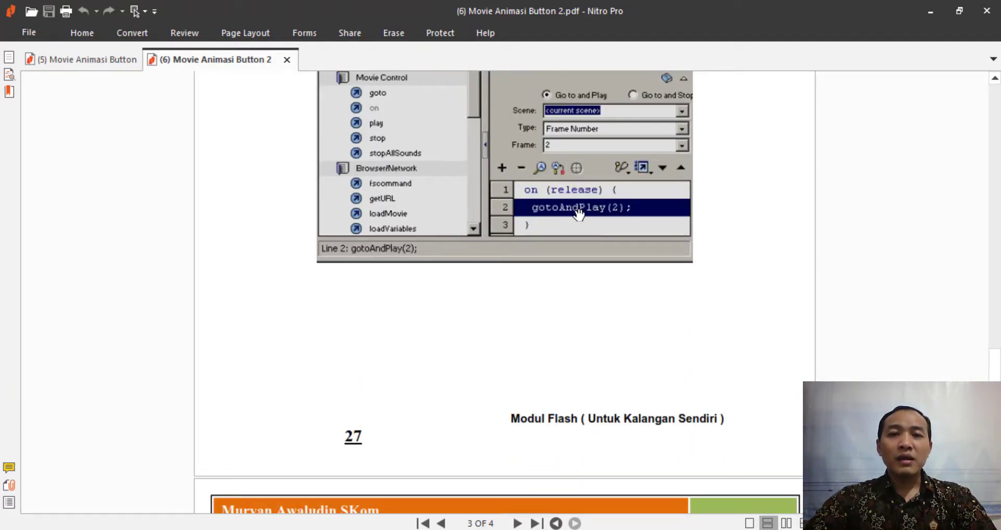
scroll(579, 214, "up", 2)
scroll(573, 208, "up", 7)
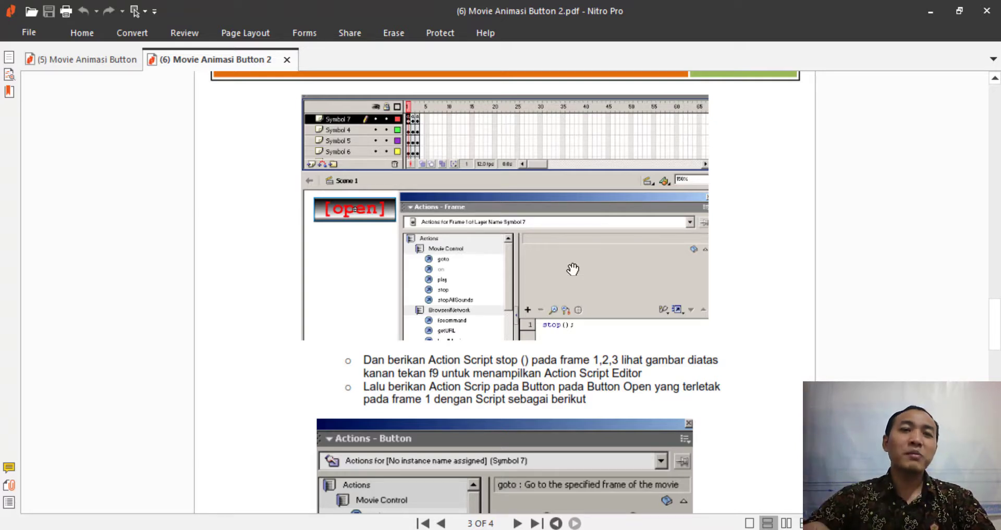
- Switch back to the Untitled-2 movie in Flash
key("alt+Tab")
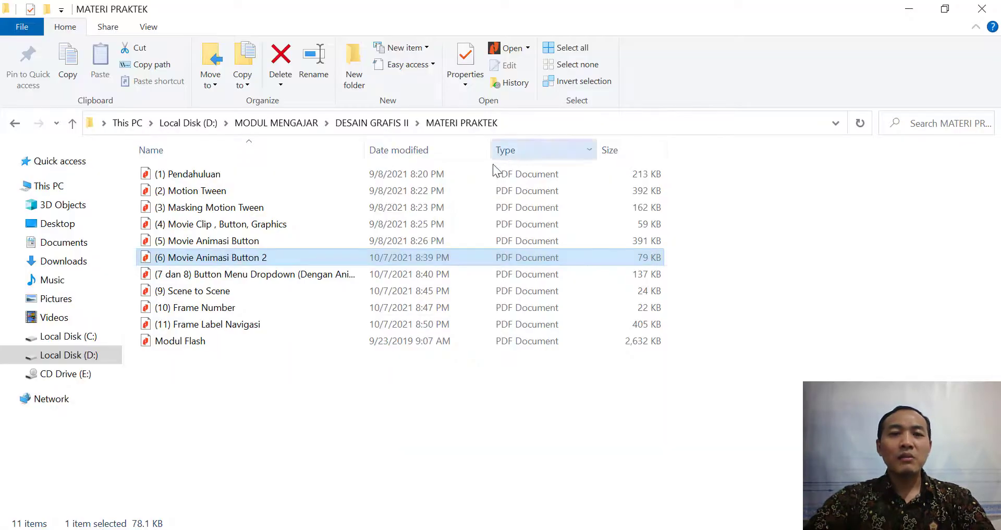
key("alt+Tab")
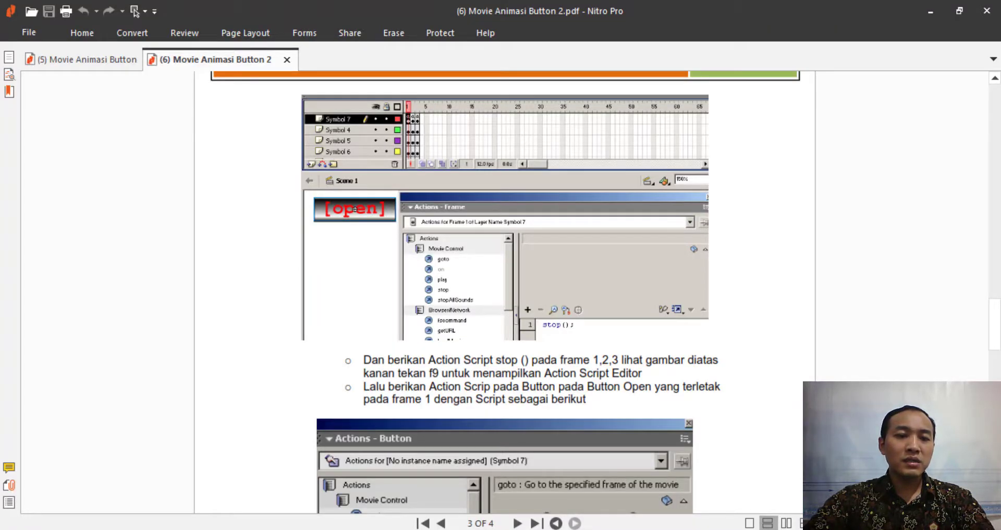
key("alt+Tab")
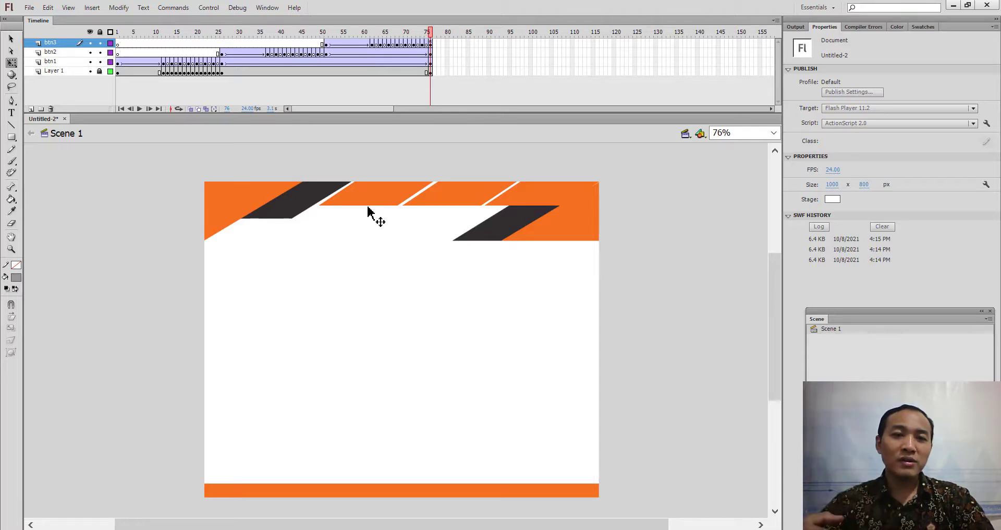
- Switch to the MATERI PRAKTEK folder and open the (7 dan 8) Button Menu Dropdown PDF
key("alt+Tab")
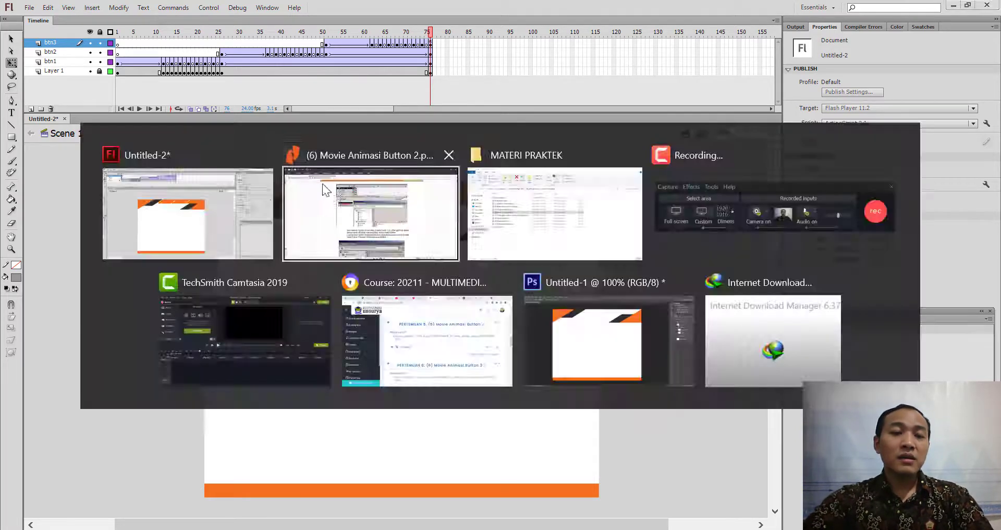
key("alt+Tab")
left_click(143, 490)
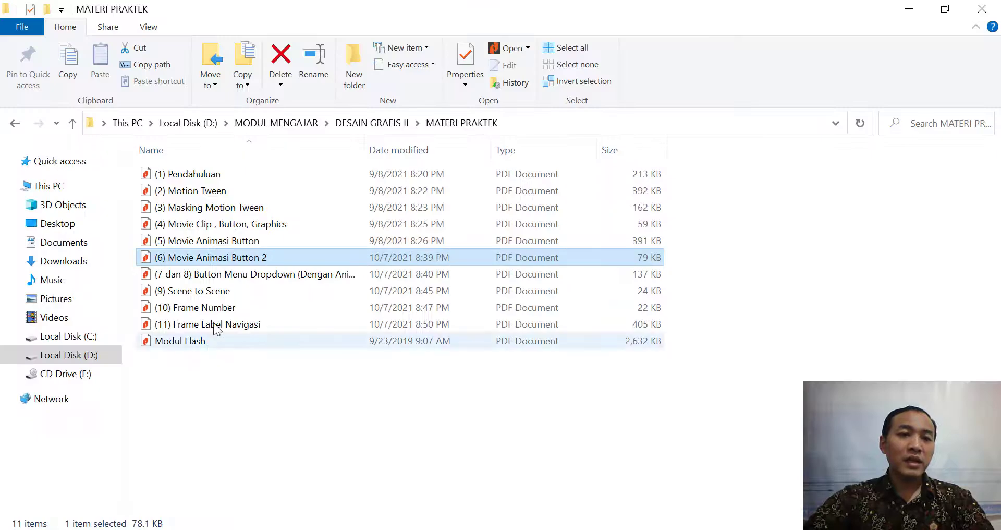
left_click(240, 270)
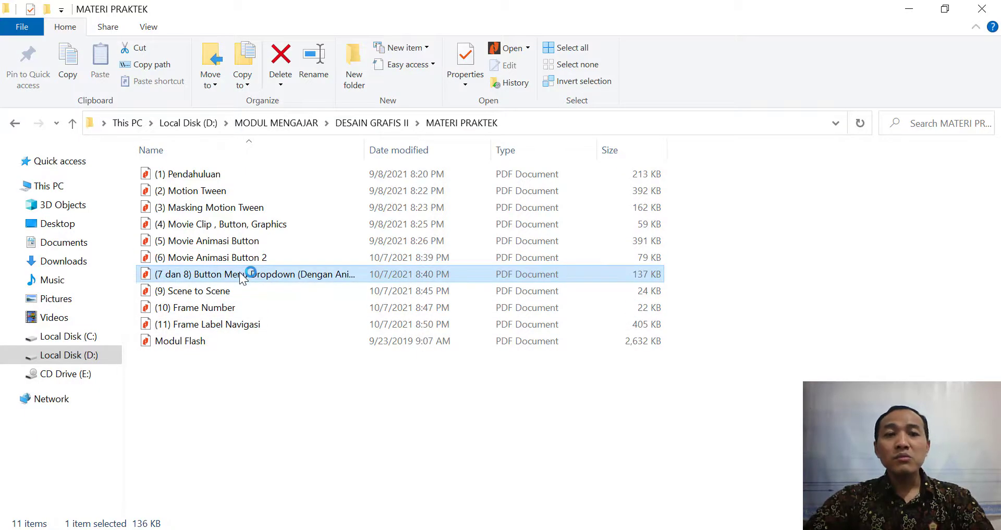
- Examine the PERTEMUAN 7 instructions and pictures for the five-button drop-down menu with sliding animation
scroll(551, 286, "down", 3)
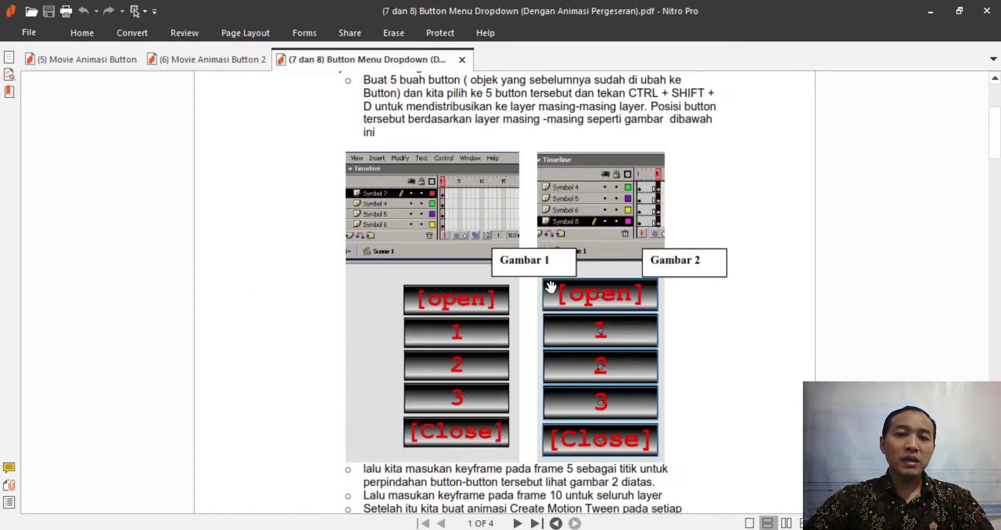
scroll(551, 286, "down", 2)
scroll(550, 285, "up", 5)
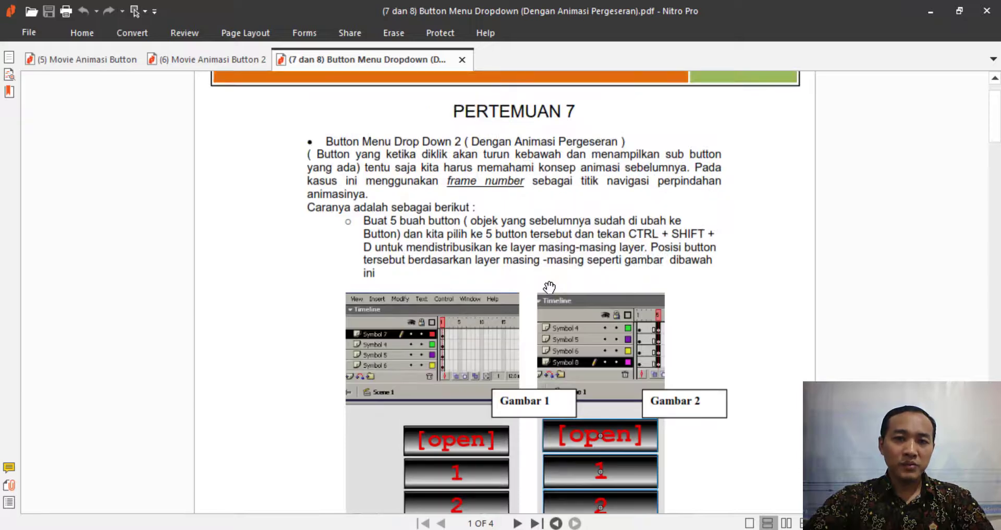
scroll(542, 276, "down", 6)
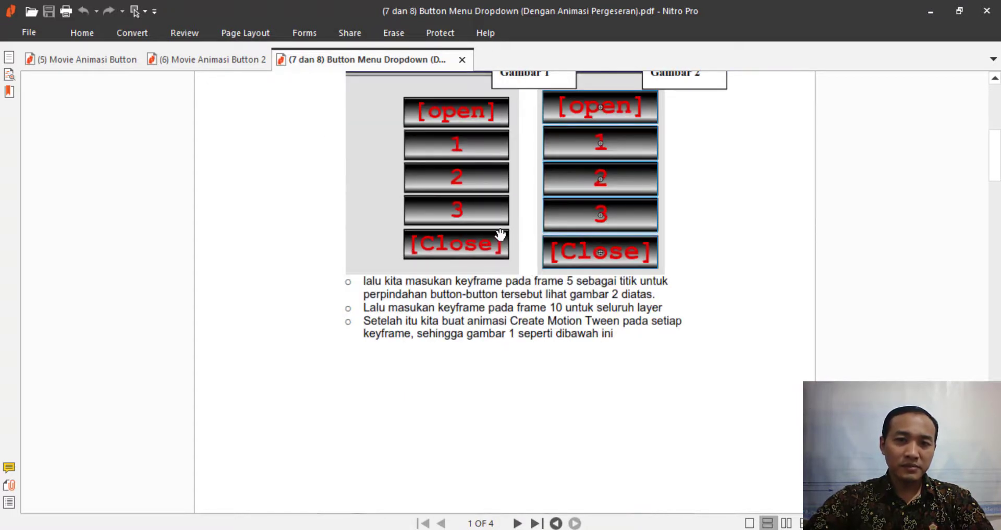
scroll(485, 235, "up", 1)
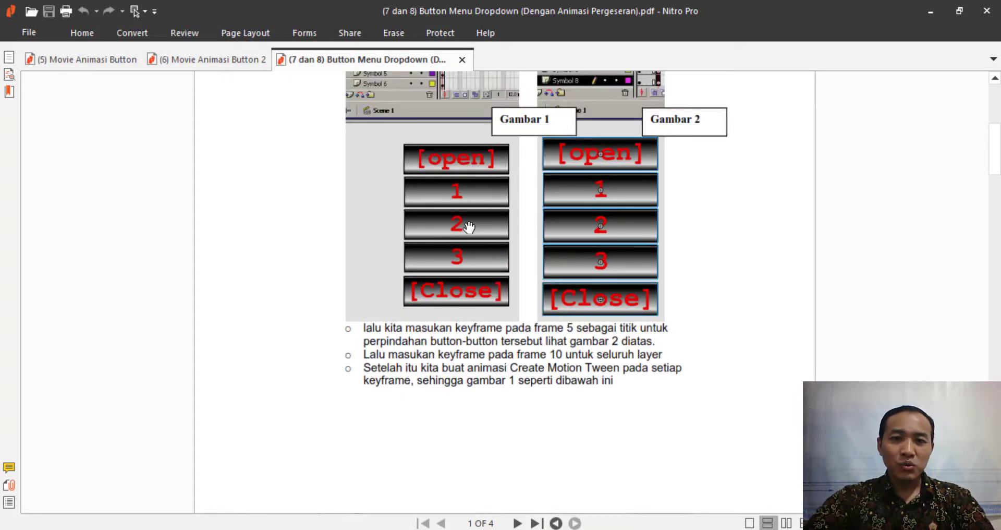